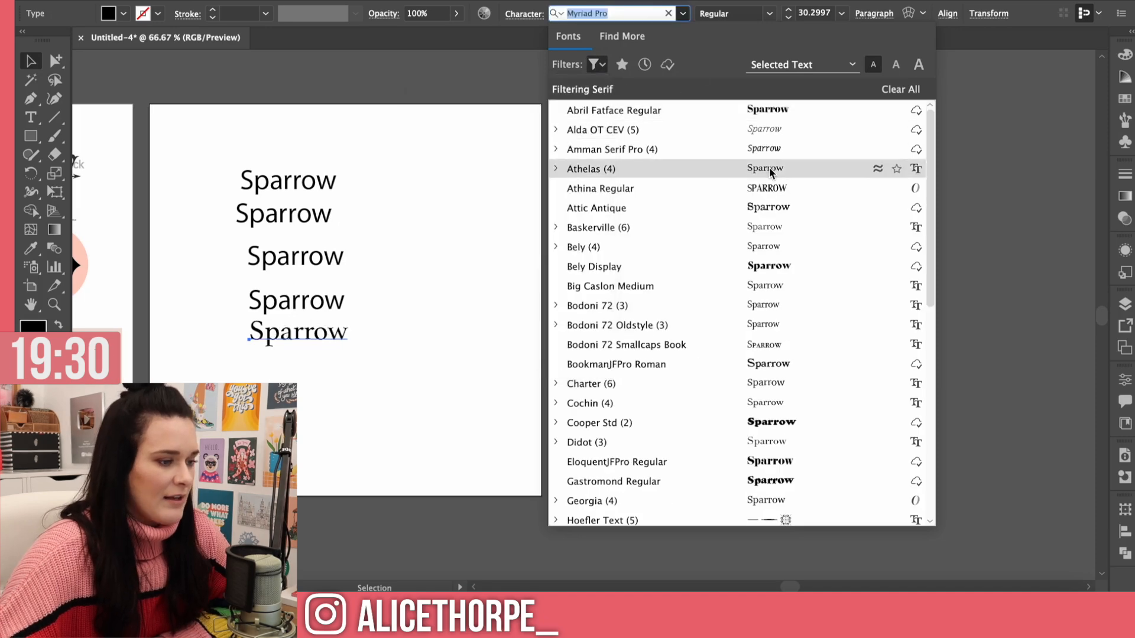
# Step: Set the lowest Sparrow copy in a lighter serif font and the one above it in Gastromond Regular, moving both slightly down
pyautogui.click(613, 223)
pyautogui.moveTo(302, 331); pyautogui.dragTo(301, 354)
pyautogui.click(296, 300)
pyautogui.click(683, 13)
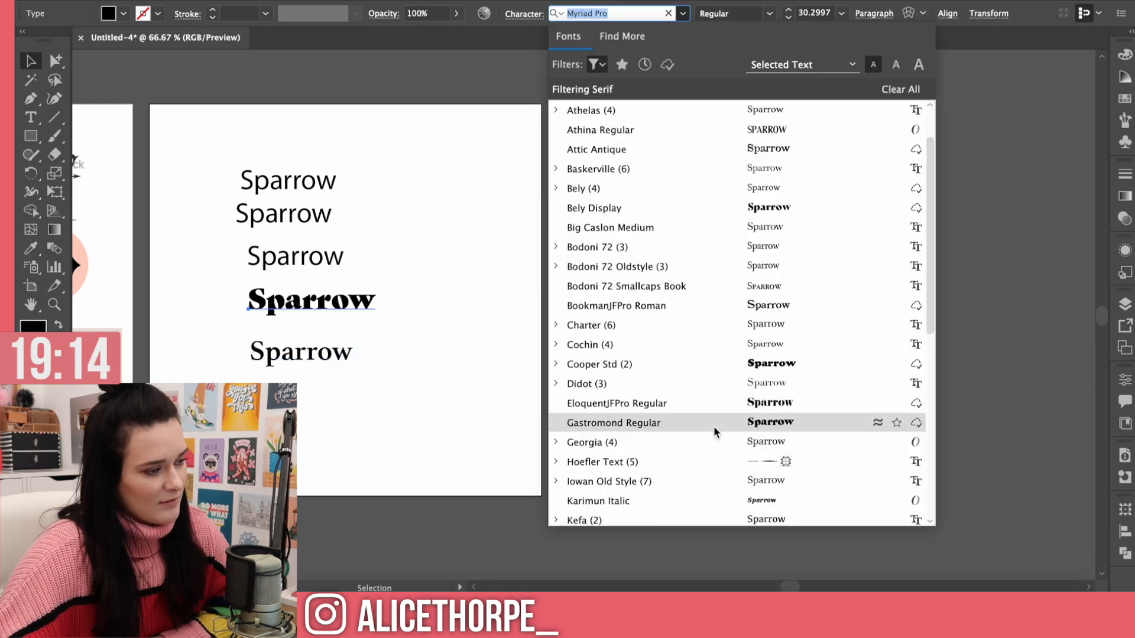
pyautogui.click(714, 431)
pyautogui.moveTo(301, 300); pyautogui.dragTo(301, 320)
# Step: Set the third Sparrow copy in Ohno Blazeface with the 60 Point style and move it down slightly
pyautogui.click(295, 256)
pyautogui.click(682, 13)
pyautogui.scroll(-10, 694, 244)
pyautogui.click(695, 243)
pyautogui.moveTo(302, 256); pyautogui.dragTo(302, 281)
pyautogui.click(769, 13)
pyautogui.click(739, 305)
# Step: Move the top two Sparrow copies down, setting the second in a bold serif font and the topmost in Bely Display
pyautogui.moveTo(284, 214); pyautogui.dragTo(313, 253)
pyautogui.click(683, 13)
pyautogui.click(727, 422)
pyautogui.moveTo(288, 180); pyautogui.dragTo(299, 215)
pyautogui.click(683, 13)
pyautogui.click(621, 266)
# Step: Move the Ohno Blazeface copy of Sparrow to the upper-right corner of the artboard
pyautogui.click(279, 293)
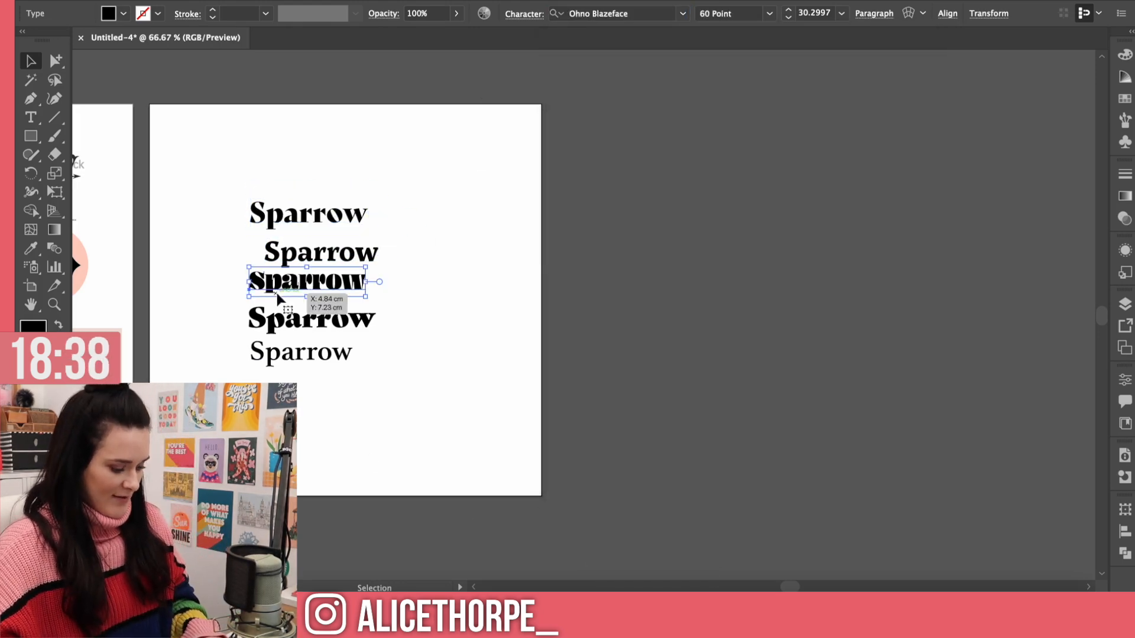
pyautogui.press('super+equal')
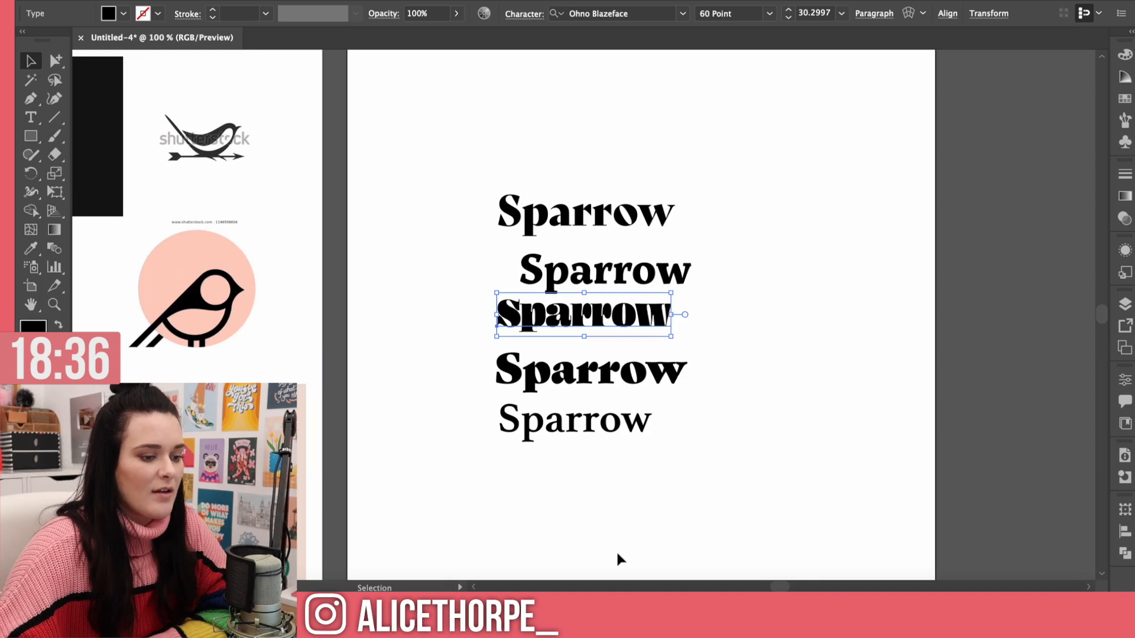
pyautogui.hscroll(-5, 803, 586)
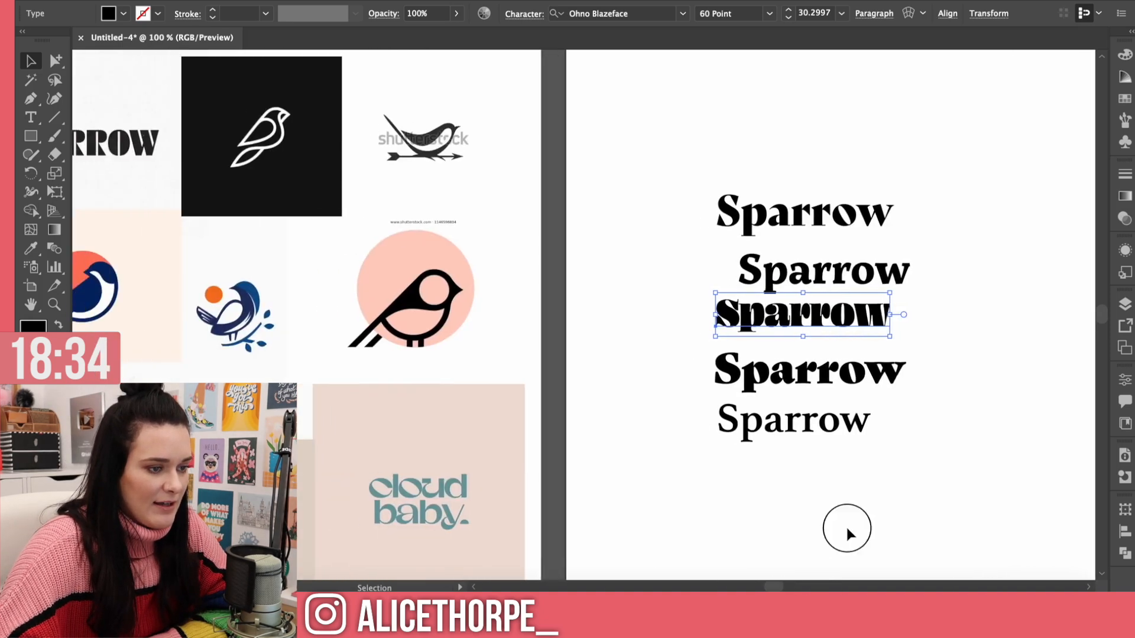
pyautogui.click(846, 526)
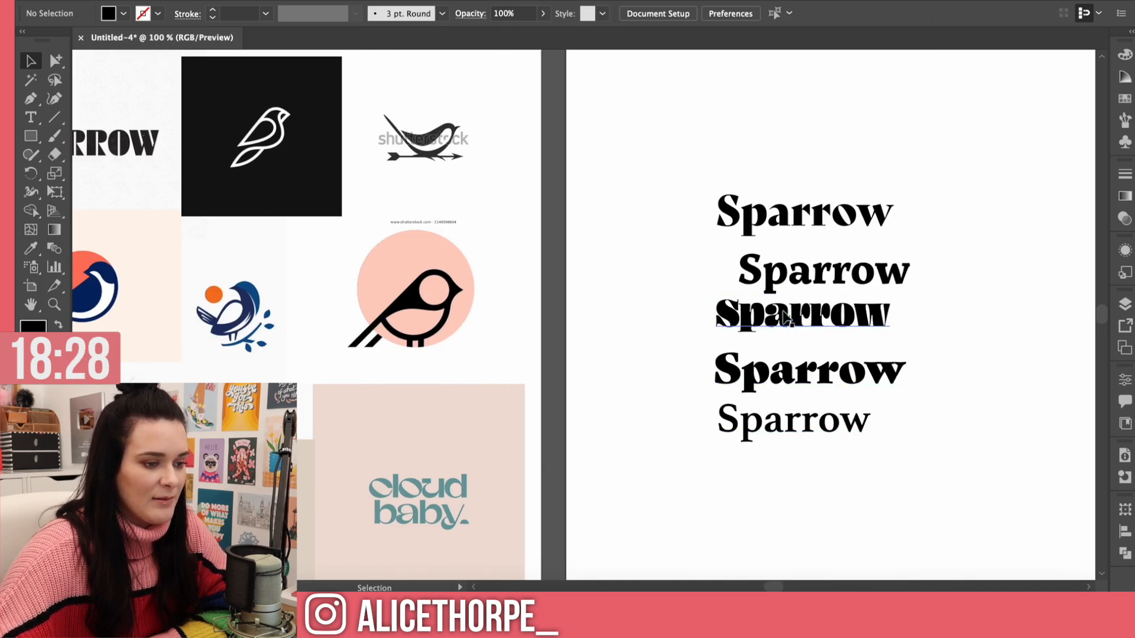
pyautogui.moveTo(781, 319); pyautogui.dragTo(949, 126)
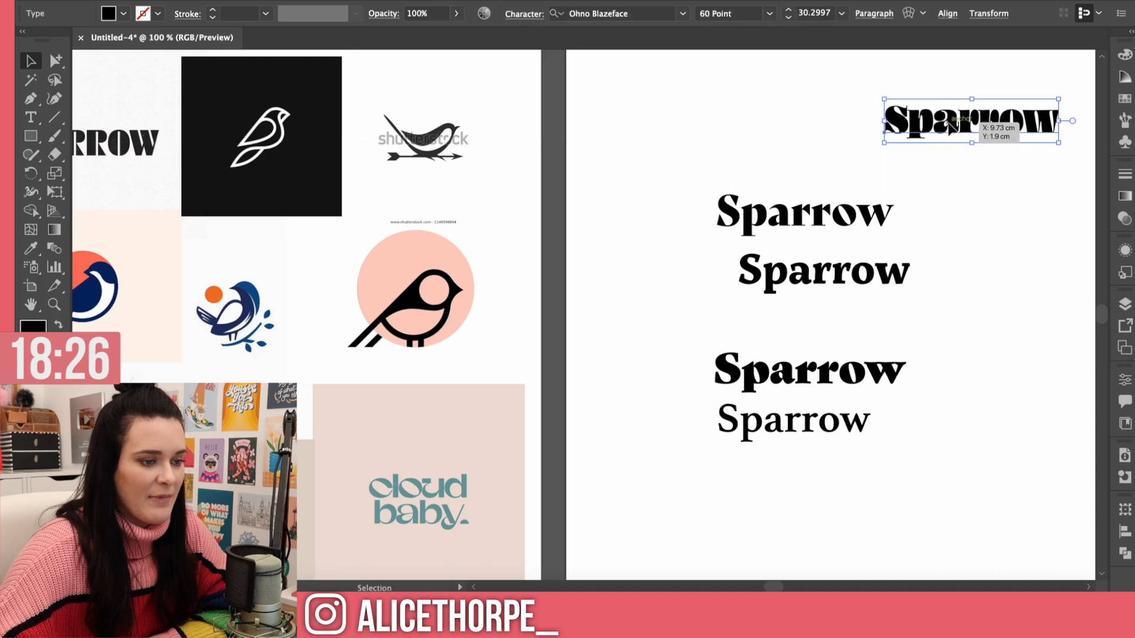
# Step: Delete the lightest Sparrow copy at the foot of the stack and the copy directly below the Bely Display one
pyautogui.click(809, 443)
pyautogui.press('Delete')
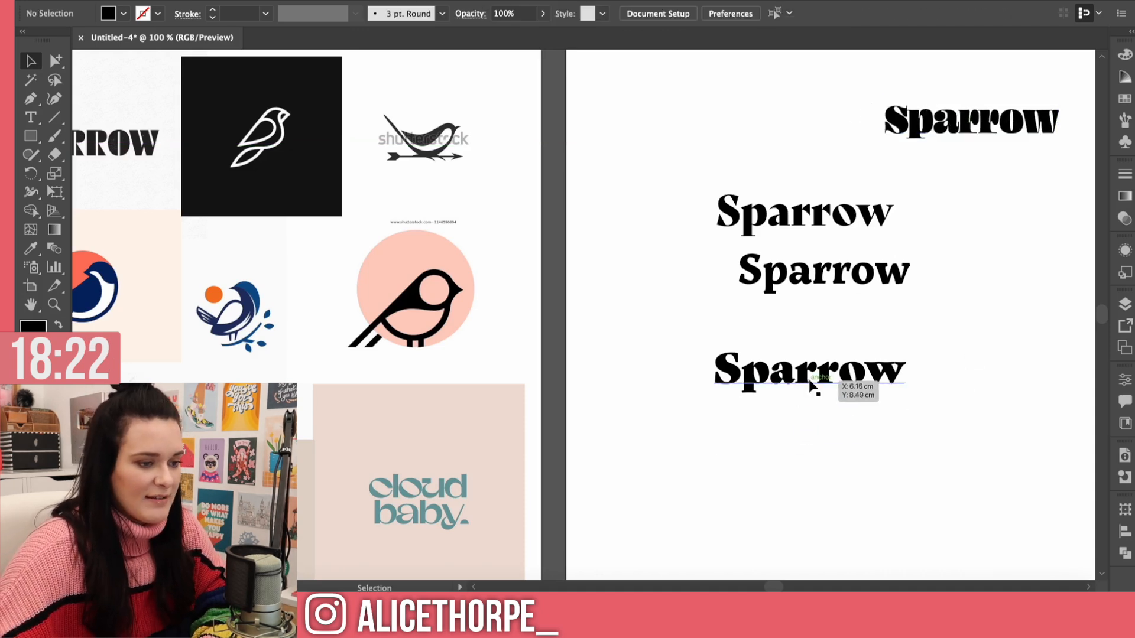
pyautogui.click(816, 288)
pyautogui.press('Delete')
# Step: Stack the Bely Display copy above the Gastromond copy and place the Ohno Blazeface copy beside them for comparison
pyautogui.moveTo(804, 231); pyautogui.dragTo(768, 273)
pyautogui.moveTo(810, 371); pyautogui.dragTo(770, 336)
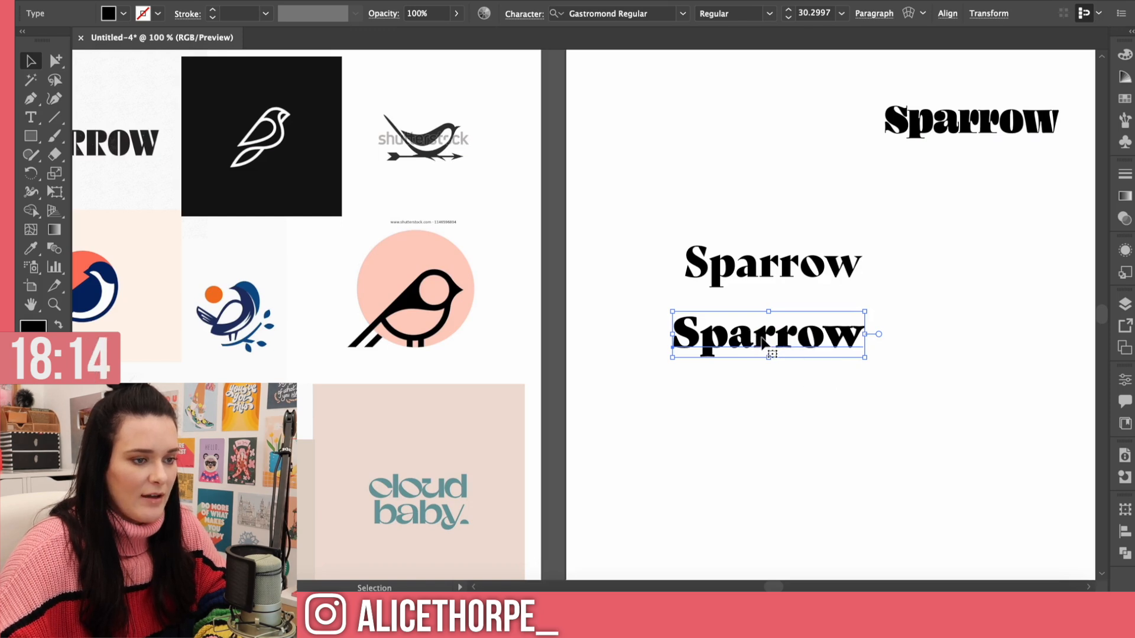
pyautogui.moveTo(981, 126); pyautogui.dragTo(969, 276)
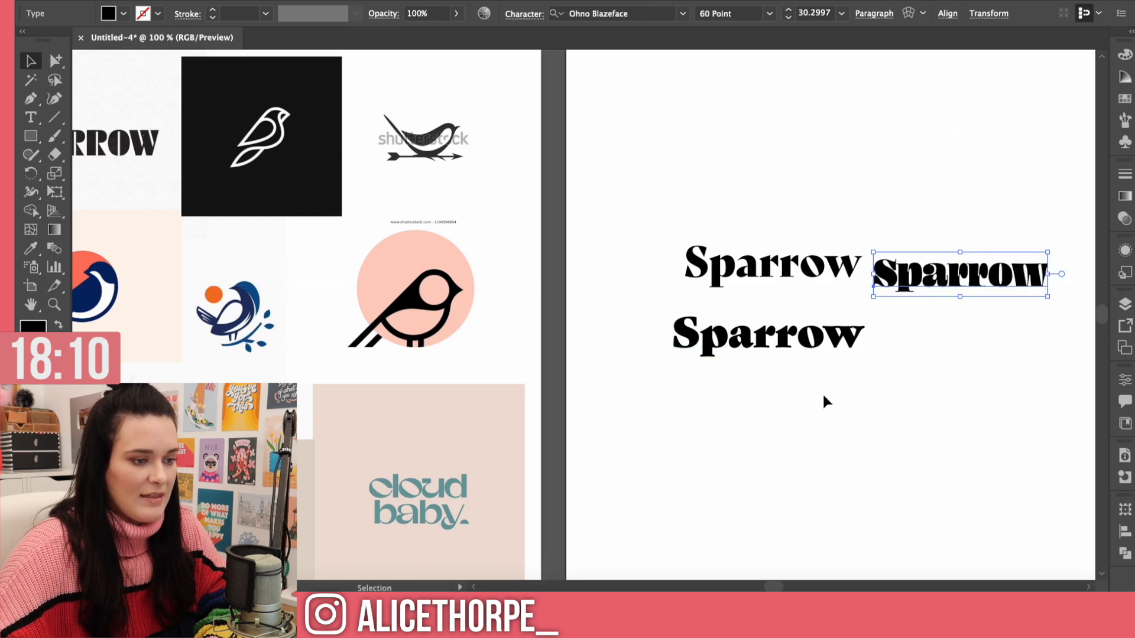
# Step: Delete the Bely Display copy of Sparrow and shift the Gastromond copy slightly
pyautogui.moveTo(785, 266); pyautogui.dragTo(776, 248)
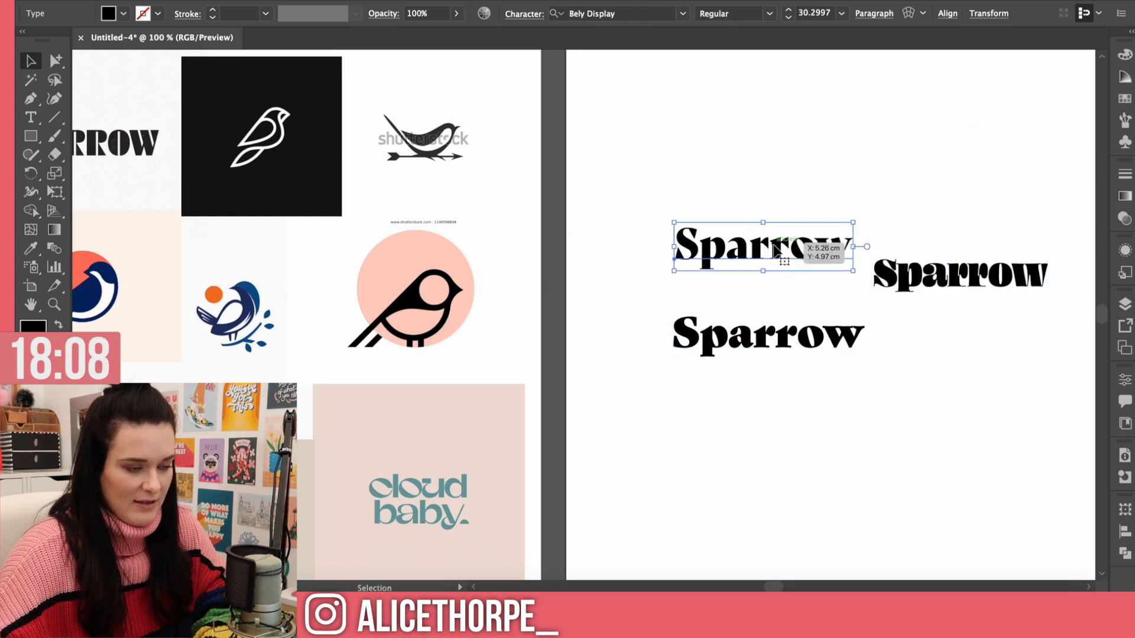
pyautogui.press('Delete')
pyautogui.moveTo(774, 335); pyautogui.dragTo(784, 344)
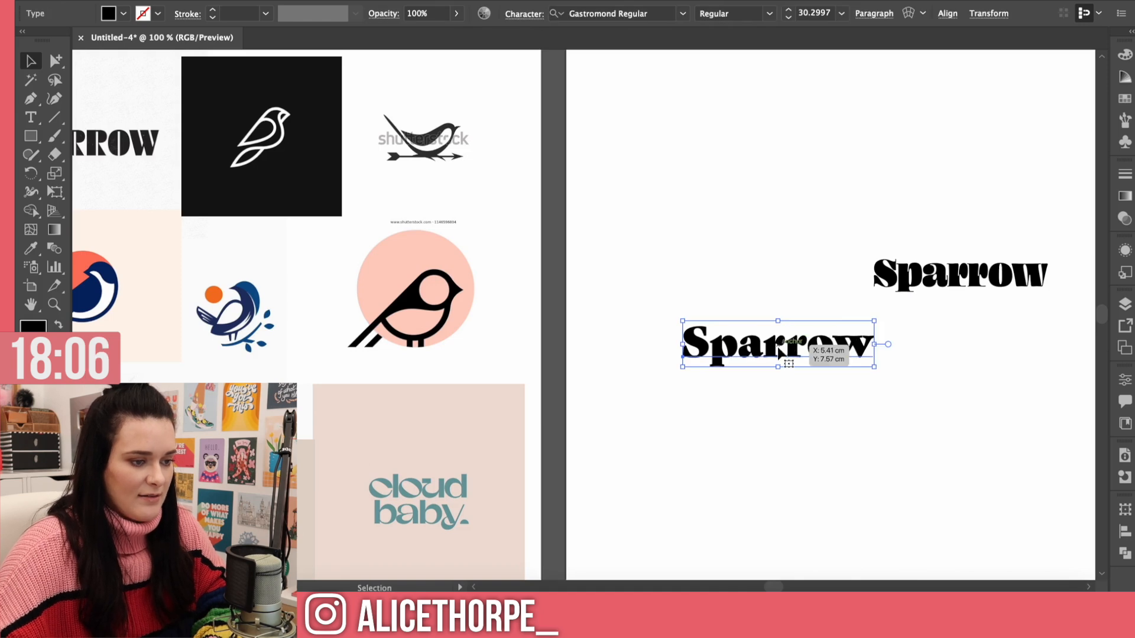
# Step: Duplicate the Gastromond and Ohno Blazeface wordmarks together onto the pasteboard beside the artboard
pyautogui.press('super+minus')
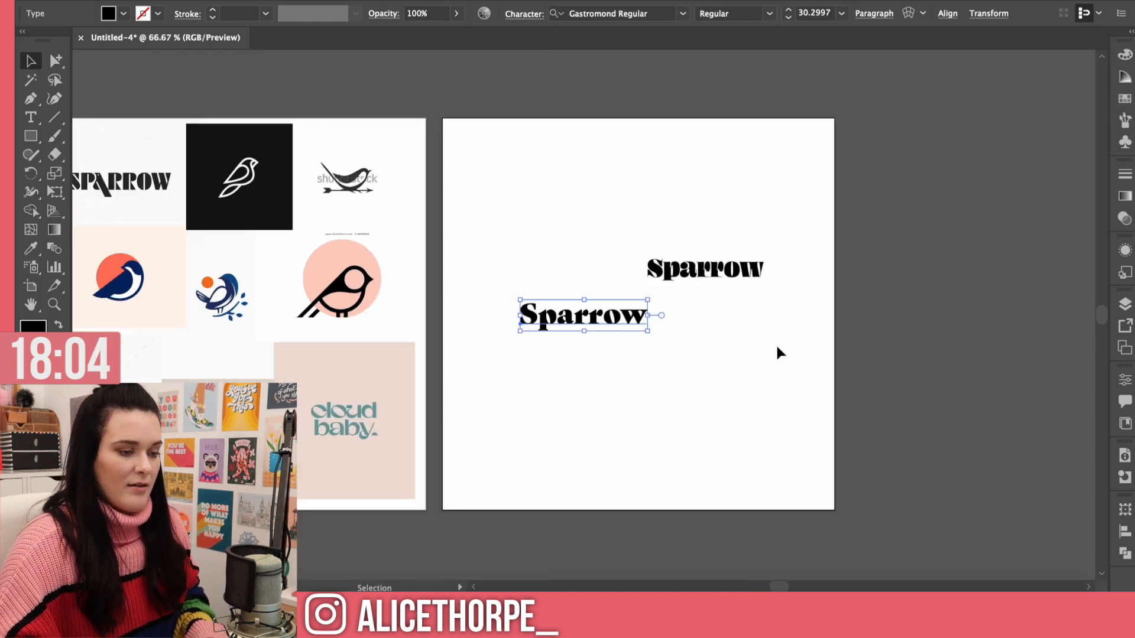
pyautogui.keyDown('shift'); pyautogui.click(671, 274); pyautogui.keyUp('shift')
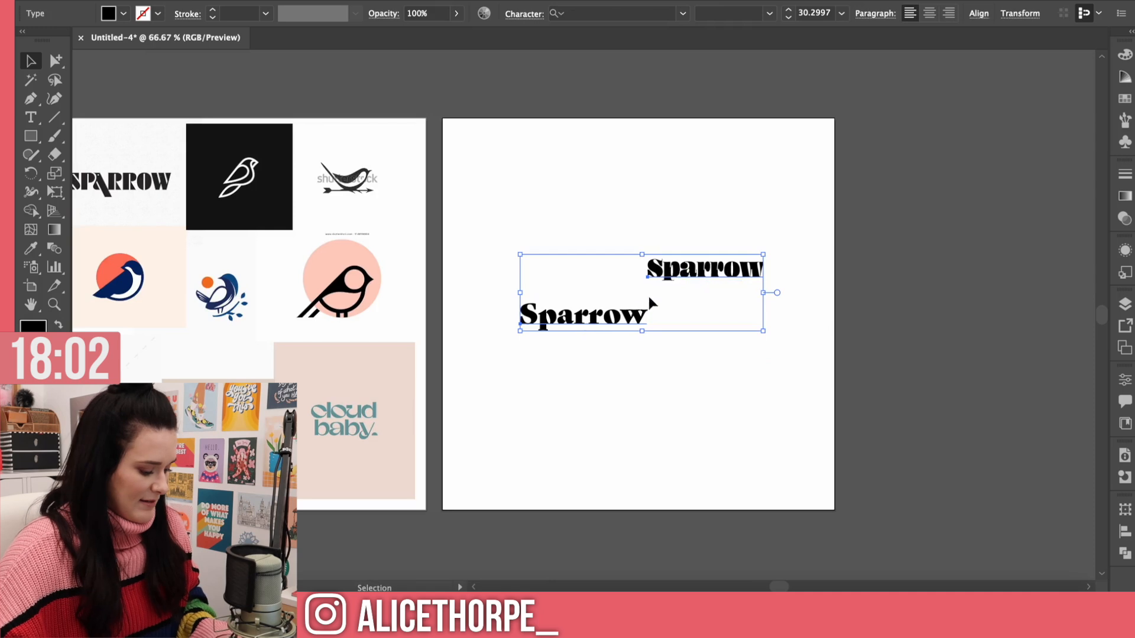
pyautogui.moveTo(568, 322); pyautogui.dragTo(1010, 160)
pyautogui.click(922, 180)
# Step: Convert both Sparrow wordmarks on the artboard to outlines
pyautogui.click(538, 343)
pyautogui.press('super+equal')
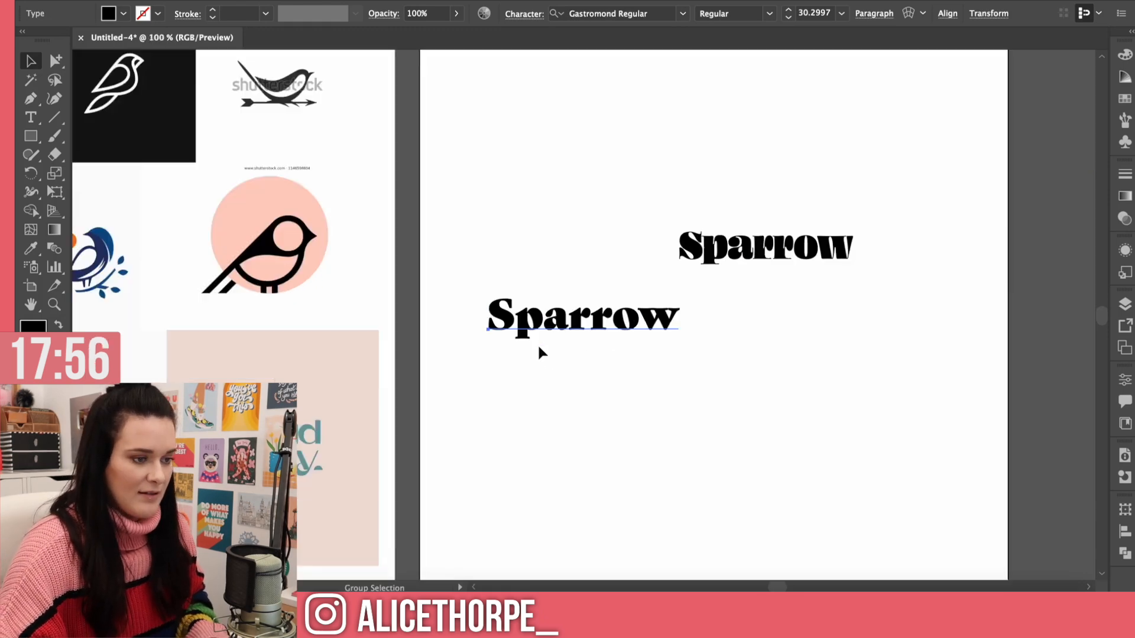
pyautogui.keyDown('shift'); pyautogui.click(727, 248); pyautogui.keyUp('shift')
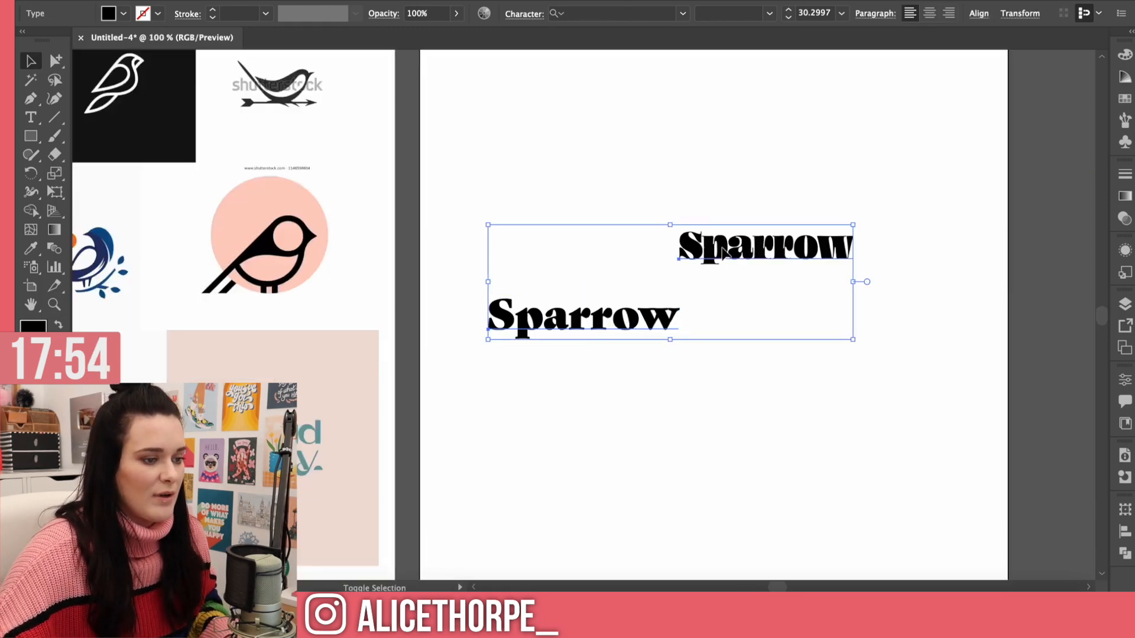
pyautogui.rightClick(724, 224)
pyautogui.click(773, 364)
pyautogui.click(771, 368)
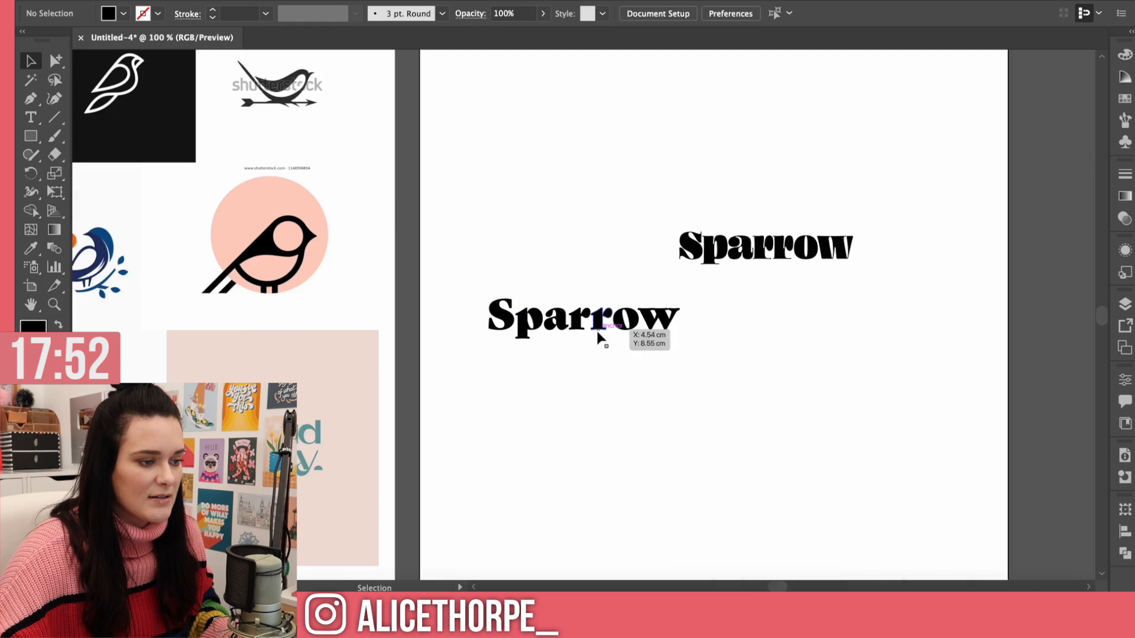
# Step: Move the outlined Gastromond wordmark right and the outlined Ohno Blazeface wordmark left so they sit one above the other
pyautogui.click(590, 331)
pyautogui.press('super+equal')
pyautogui.press('super+equal')
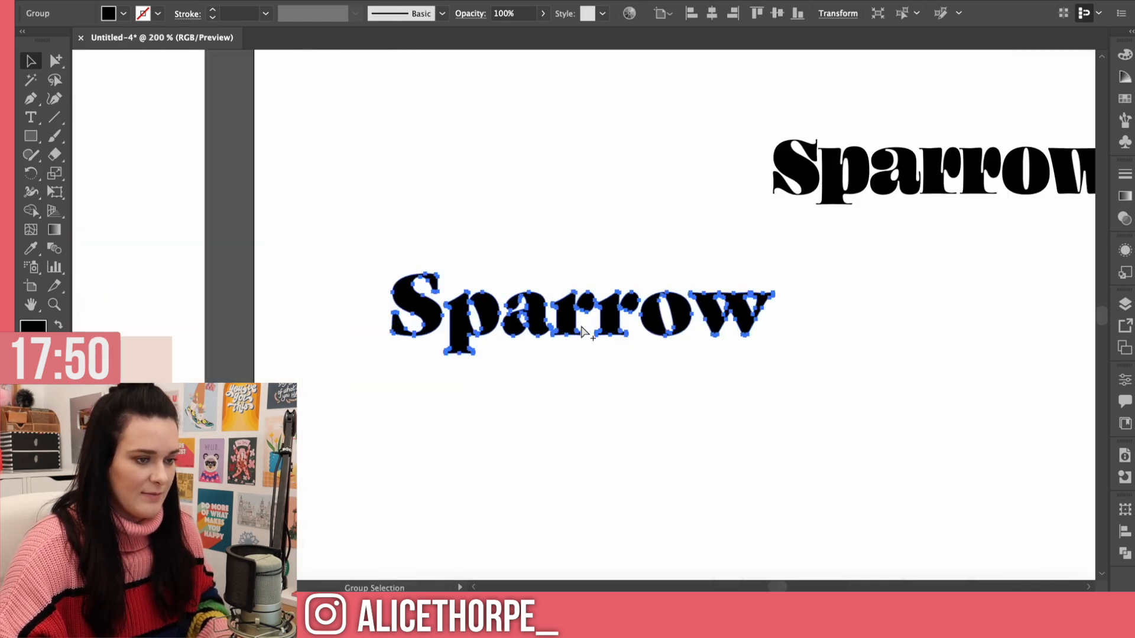
pyautogui.click(666, 441)
pyautogui.moveTo(603, 303); pyautogui.dragTo(802, 303)
pyautogui.moveTo(942, 155); pyautogui.dragTo(648, 162)
pyautogui.click(880, 217)
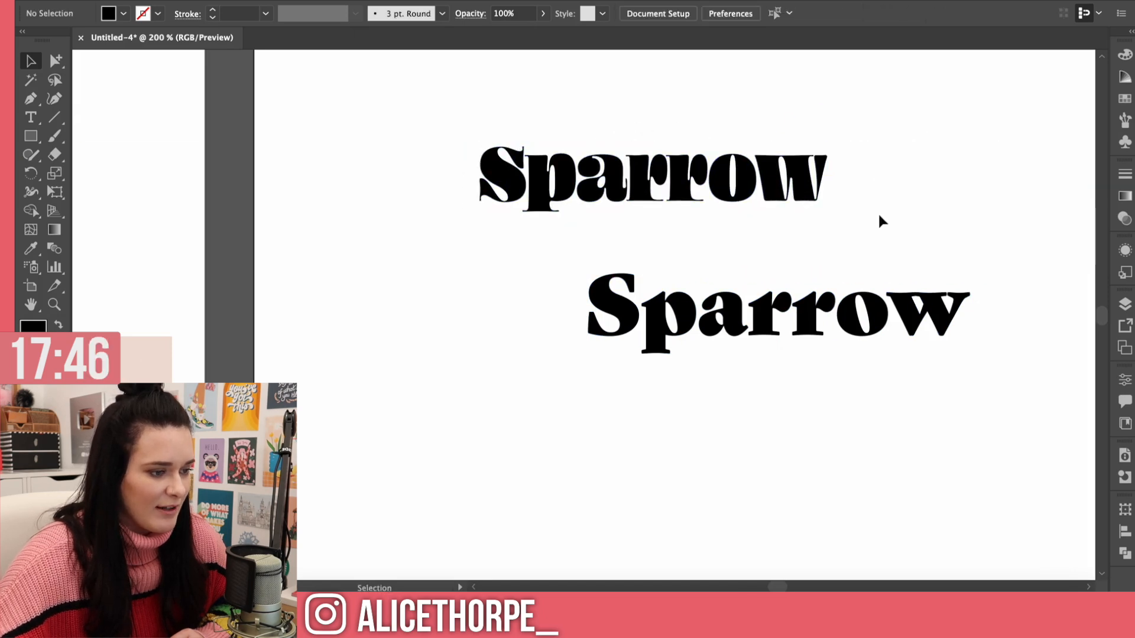
# Step: Ungroup the outlined Gastromond wordmark into separate letters
pyautogui.click(801, 322)
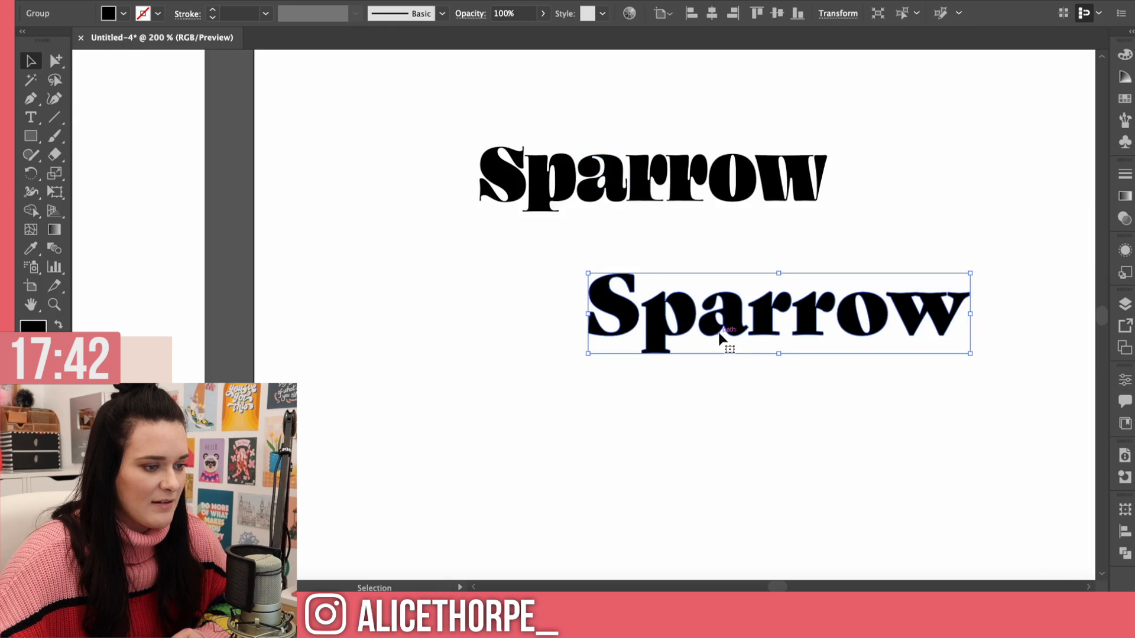
pyautogui.hotkey('ctrl', '=')
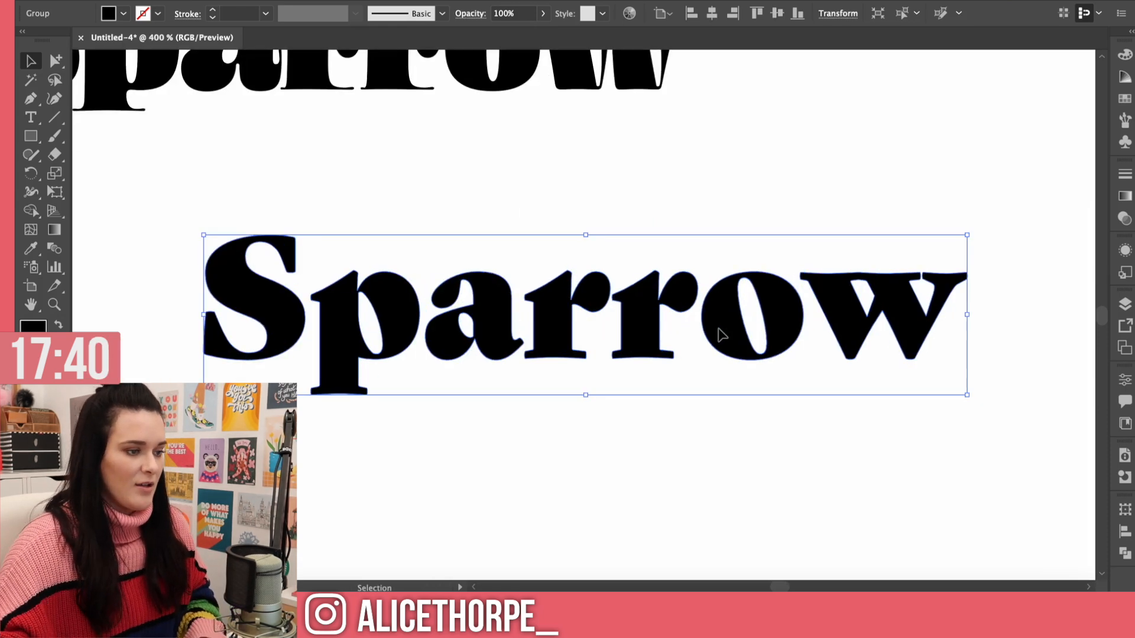
pyautogui.hotkey('ctrl', '8')
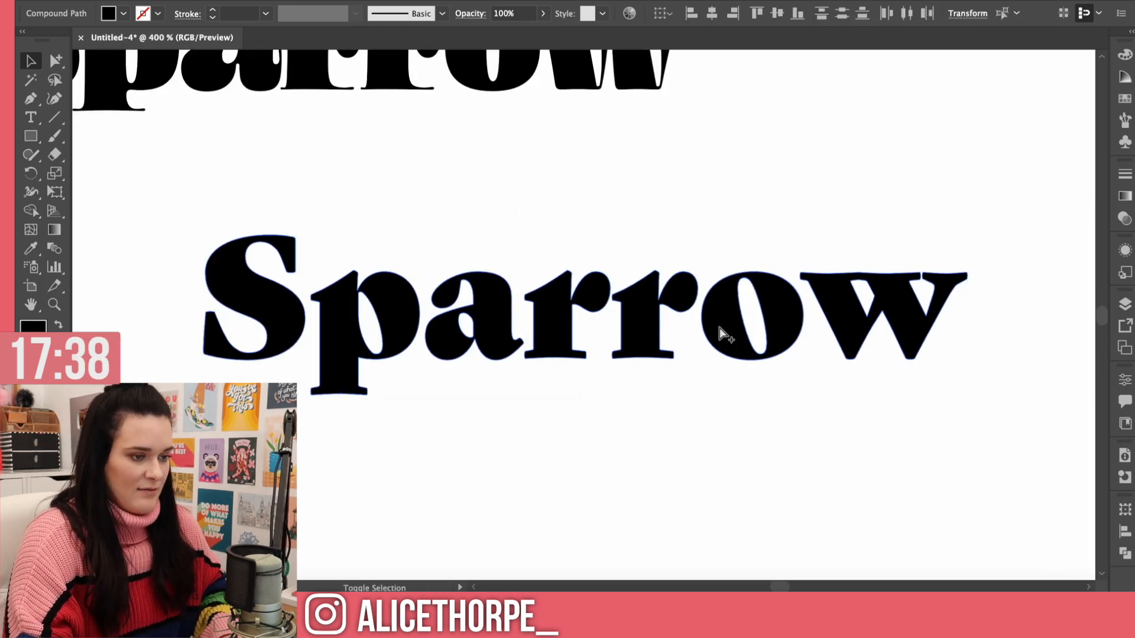
pyautogui.rightClick(739, 307)
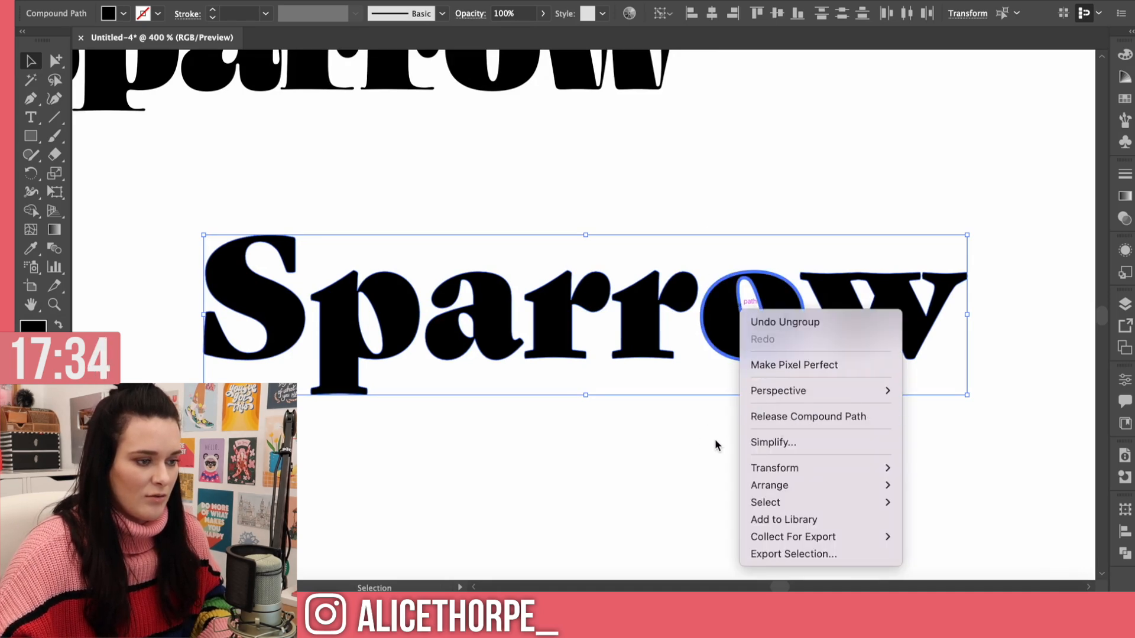
pyautogui.click(714, 438)
pyautogui.click(553, 235)
pyautogui.scroll(2, 542, 232)
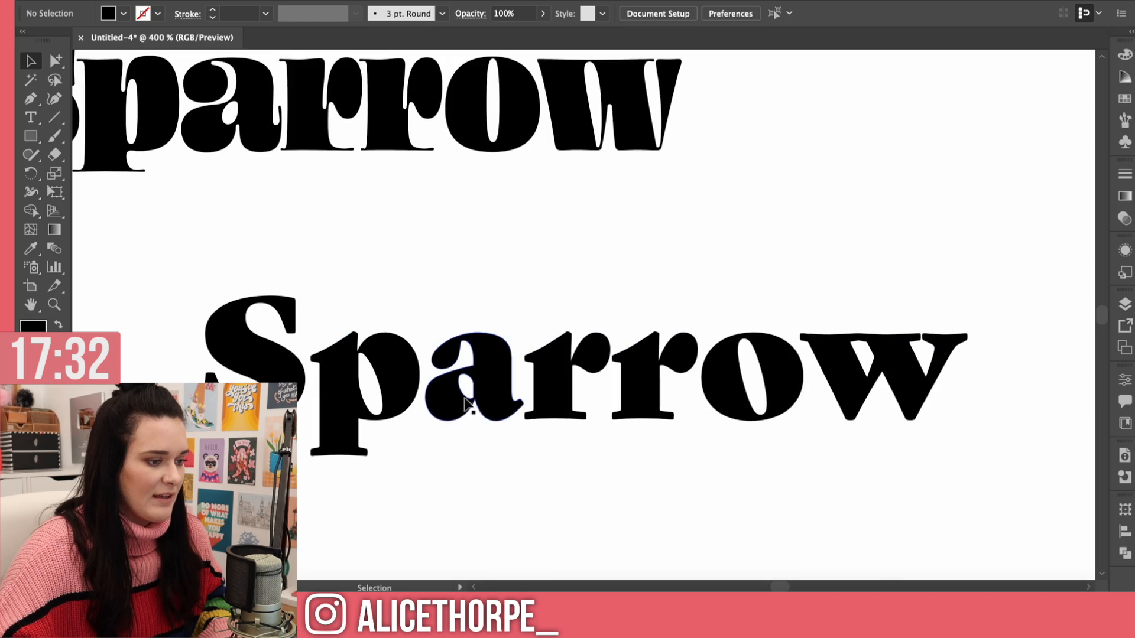
# Step: Try to move an anchor point in the lower wordmark's letter a, and undo back to the grouped wordmark
pyautogui.click(455, 366)
pyautogui.press('a')
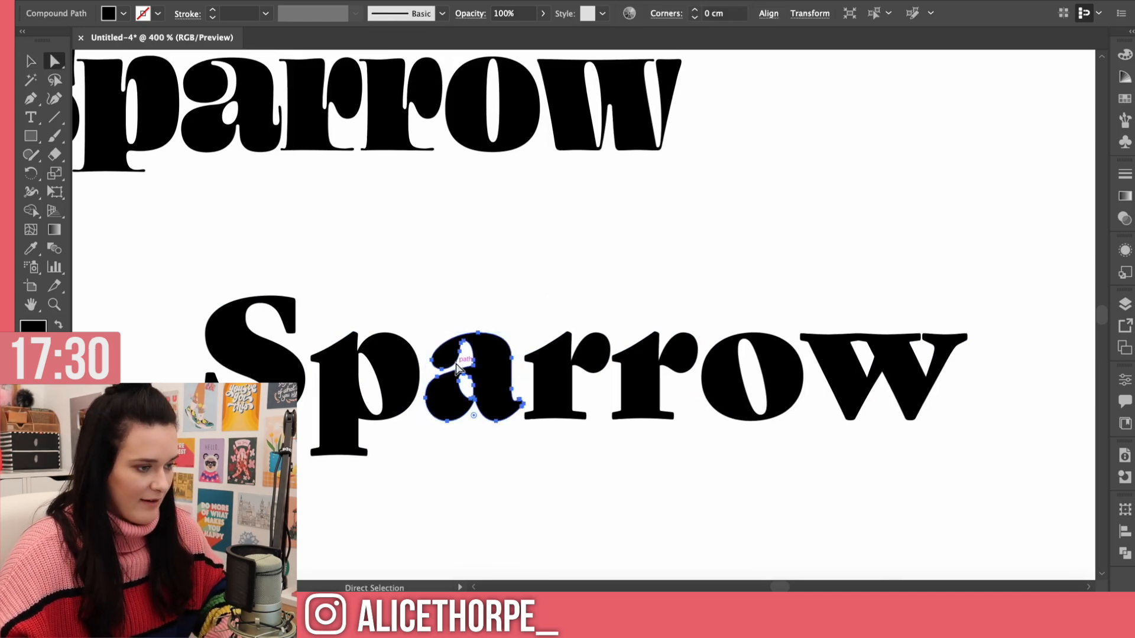
pyautogui.moveTo(464, 356); pyautogui.dragTo(462, 355)
pyautogui.press('super+z')
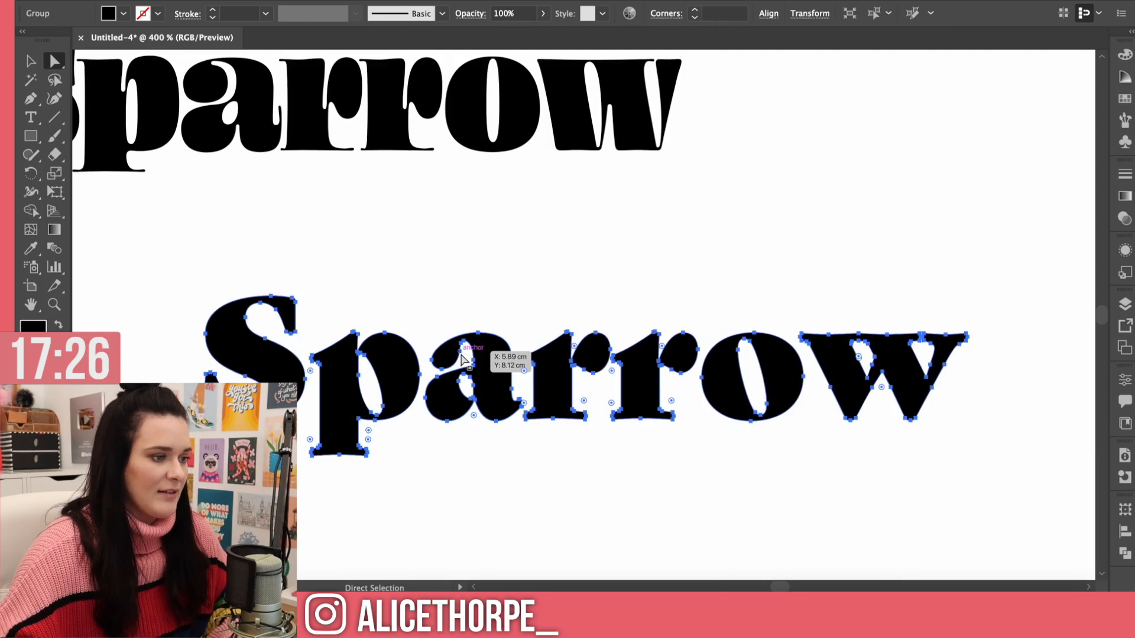
# Step: Move the upper wordmark closer above the lower one, and ungroup the lower wordmark's letters
pyautogui.press('v')
pyautogui.moveTo(195, 99); pyautogui.dragTo(334, 200)
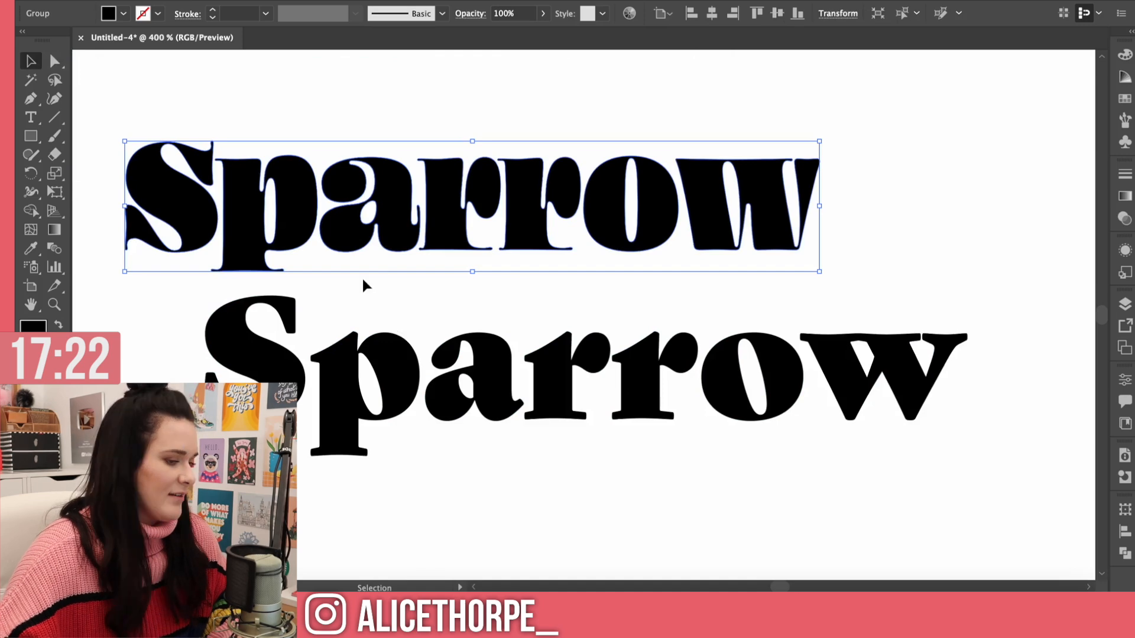
pyautogui.click(394, 353)
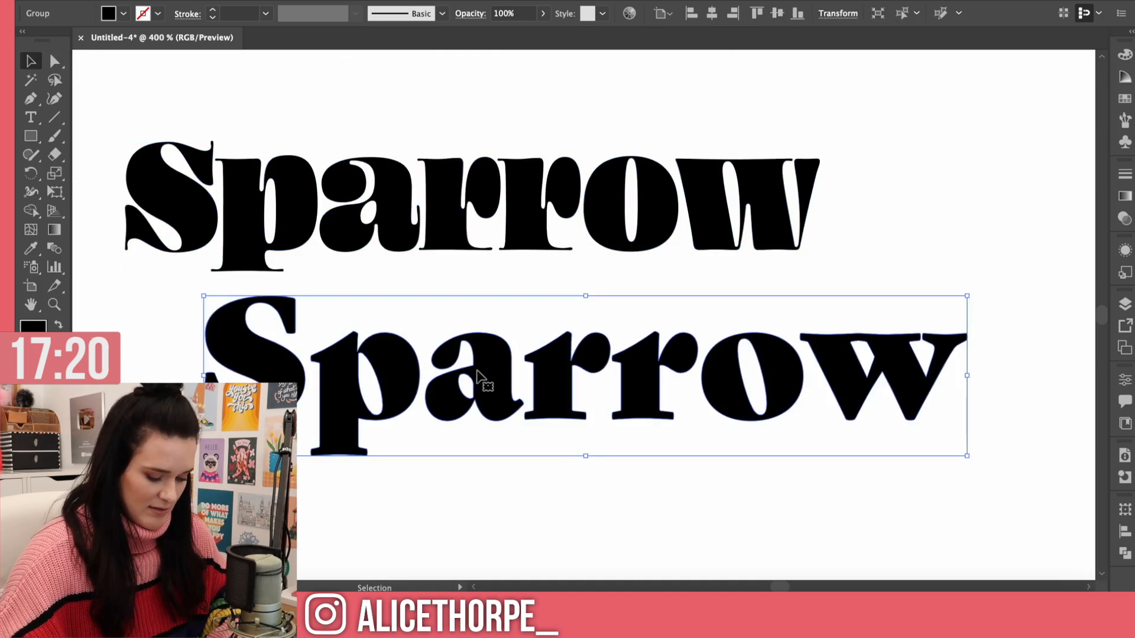
pyautogui.scroll(4, 477, 371)
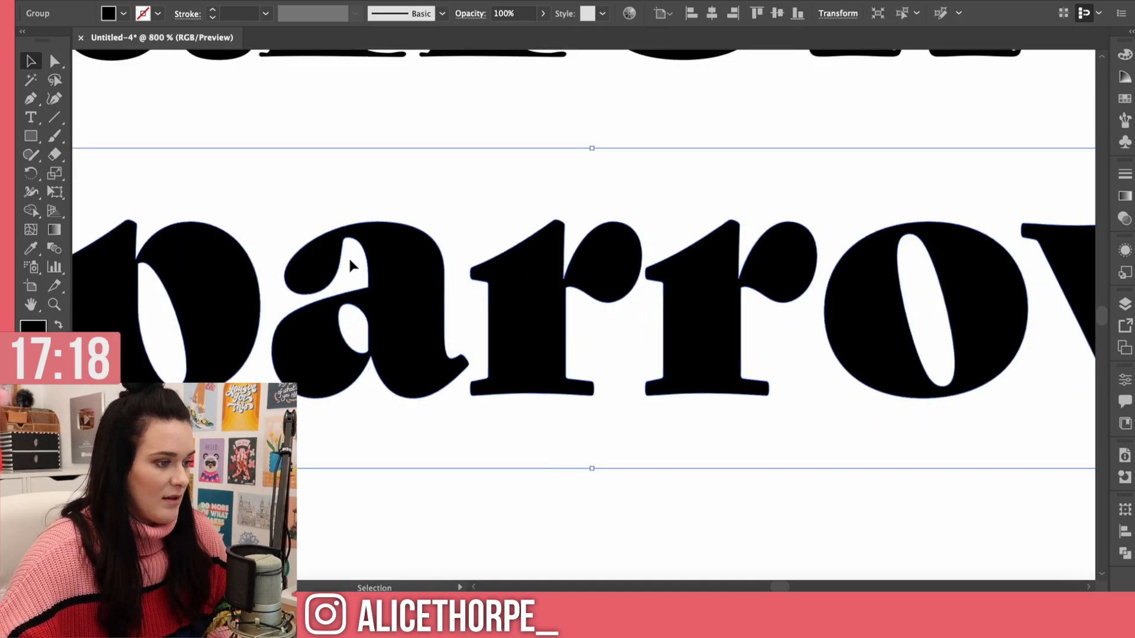
pyautogui.click(350, 260)
pyautogui.rightClick(372, 260)
pyautogui.click(378, 251)
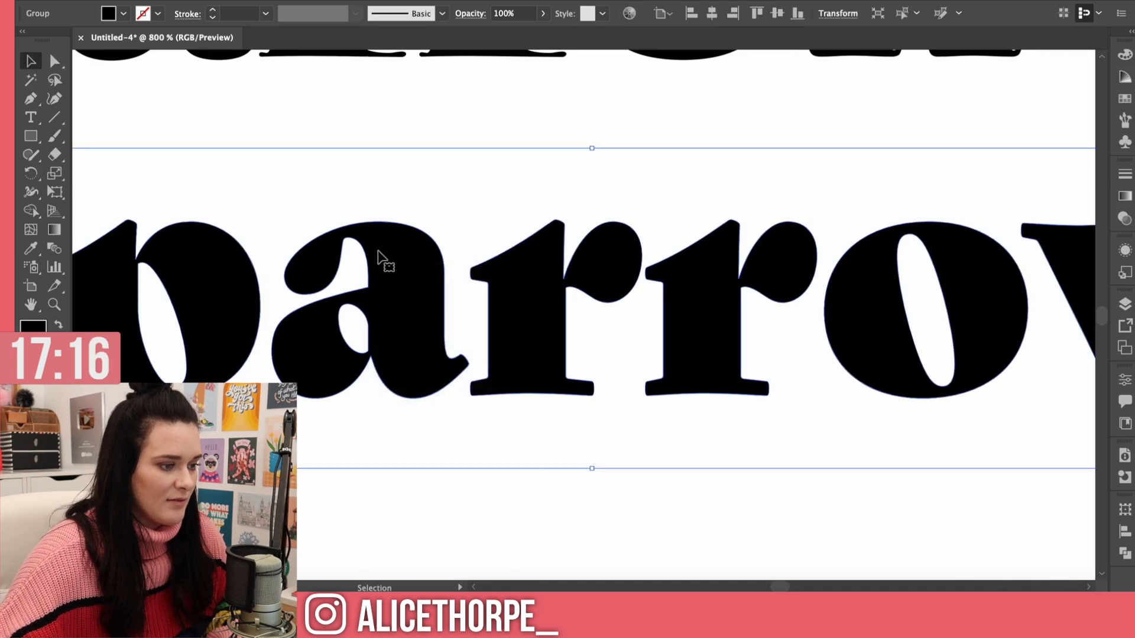
pyautogui.rightClick(378, 250)
pyautogui.click(432, 395)
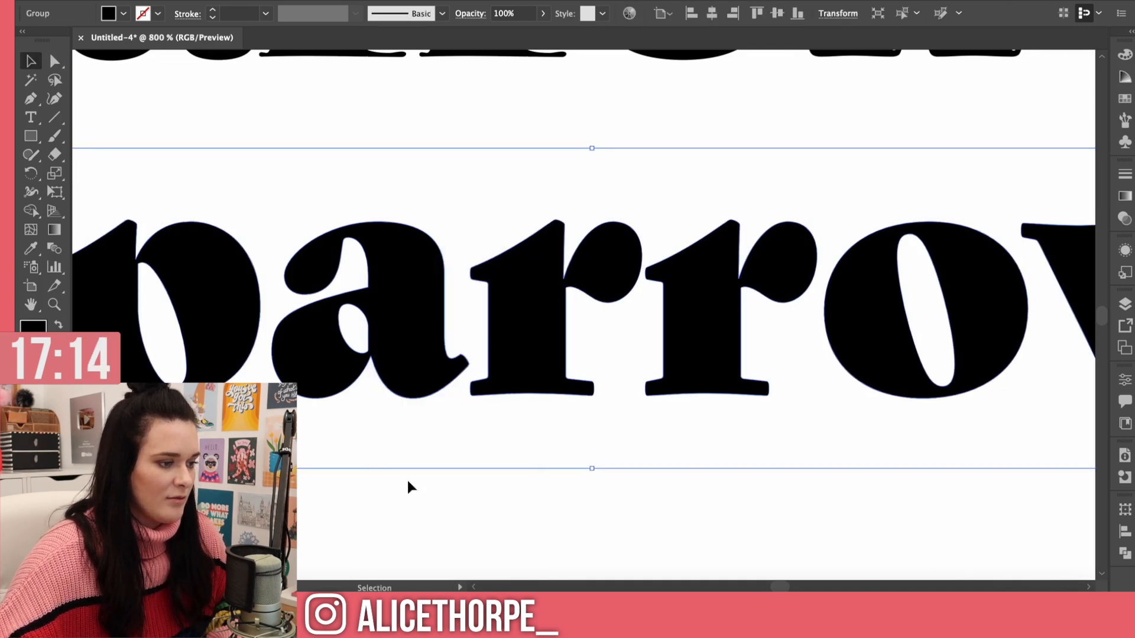
pyautogui.click(410, 486)
# Step: Shift the upper wordmark right and down so its letters line up just above the lower wordmark's
pyautogui.scroll(6, 411, 423)
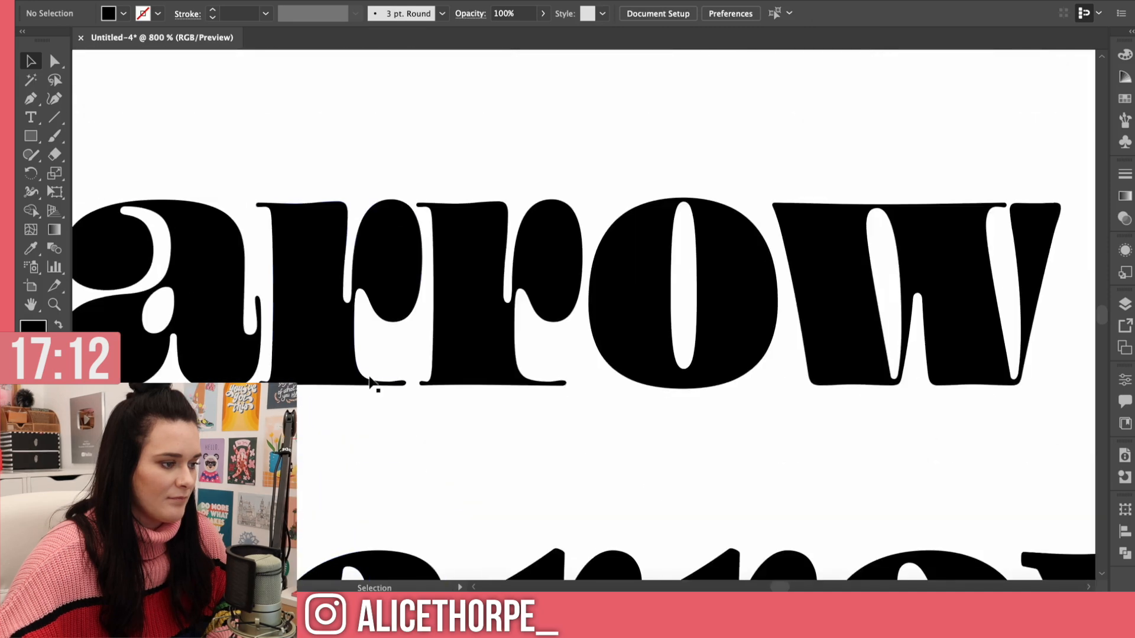
pyautogui.scroll(-4, 370, 383)
pyautogui.moveTo(176, 208); pyautogui.dragTo(363, 321)
pyautogui.scroll(-2, 363, 318)
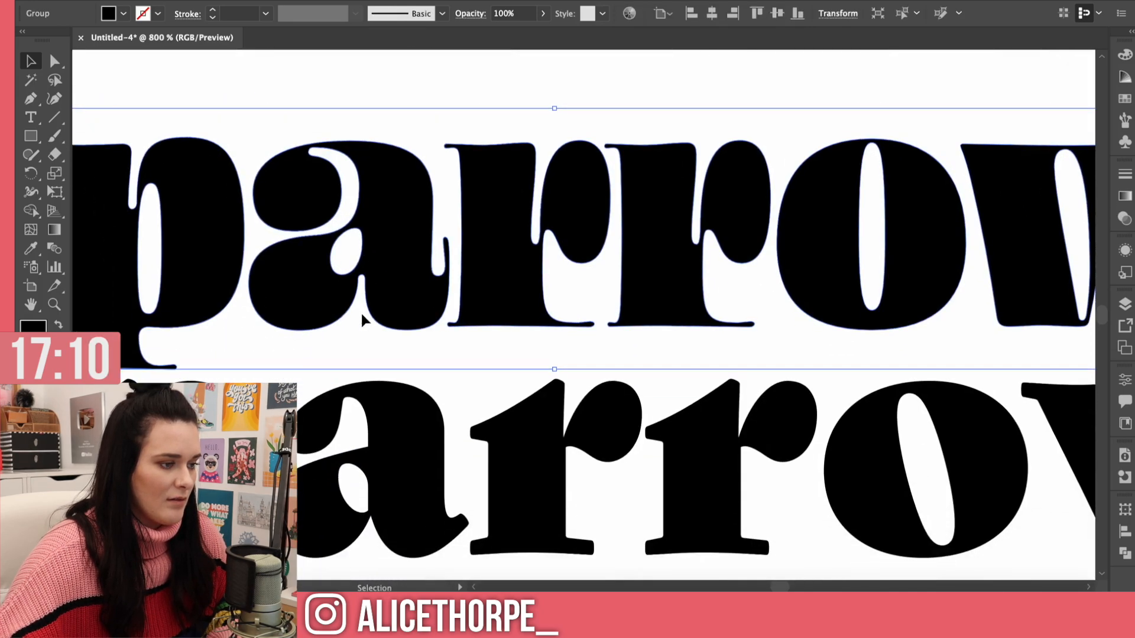
pyautogui.scroll(-2, 362, 318)
# Step: Reshape the upper gap of the lower wordmark's letter a into a thinner curve with the Direct Selection tool
pyautogui.click(313, 325)
pyautogui.press('a')
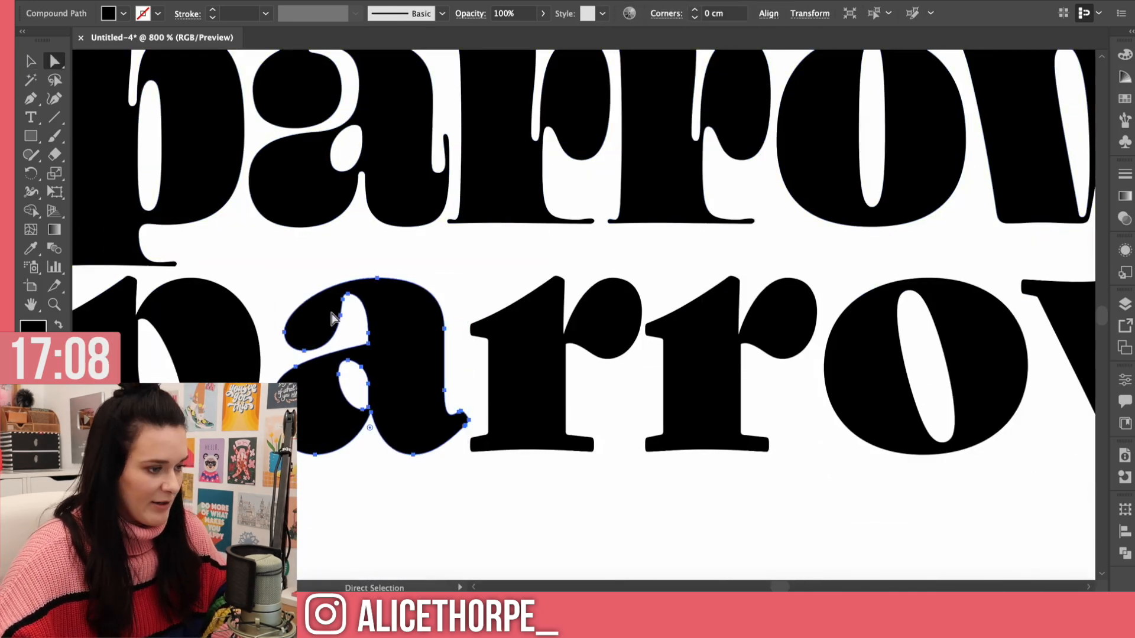
pyautogui.moveTo(344, 319)
pyautogui.mouseDown()
pyautogui.moveTo(353, 316)
pyautogui.moveTo(332, 314)
pyautogui.moveTo(359, 321)
pyautogui.mouseUp()
pyautogui.press('v')
pyautogui.press('super+z')
pyautogui.click(347, 301)
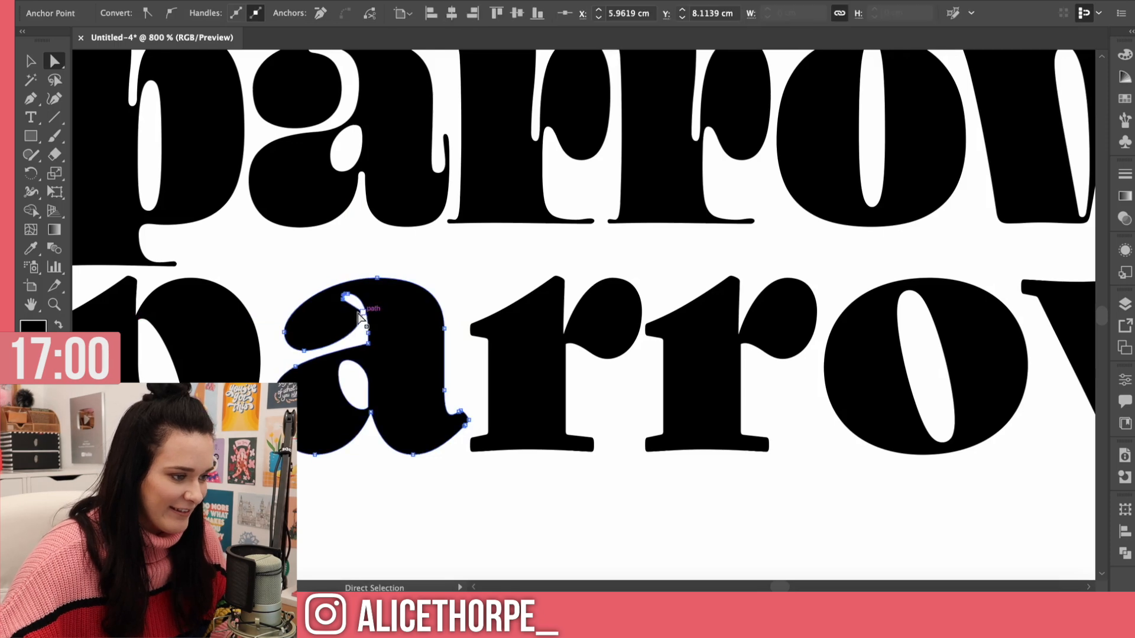
pyautogui.click(492, 511)
# Step: Adjust the lower end of the a's upper gap with the Anchor Point tool and reposition its anchor
pyautogui.scroll(1, 492, 510)
pyautogui.click(363, 333)
pyautogui.moveTo(31, 99); pyautogui.dragTo(121, 156)
pyautogui.moveTo(363, 332); pyautogui.dragTo(363, 364)
pyautogui.press('a')
pyautogui.moveTo(363, 332); pyautogui.dragTo(363, 343)
# Step: Try to move an anchor on the inner curve of the letter a, and undo the move
pyautogui.press('super+plus')
pyautogui.press('super+plus')
pyautogui.press('super+plus')
pyautogui.moveTo(578, 414); pyautogui.dragTo(557, 303)
pyautogui.press('super+z')
# Step: Refine the curve at the tip of the a's upper gap with the Anchor Point tool and deselect the letter
pyautogui.moveTo(31, 99); pyautogui.dragTo(121, 154)
pyautogui.moveTo(517, 242); pyautogui.dragTo(562, 236)
pyautogui.press('a')
pyautogui.click(361, 2)
pyautogui.click(393, 492)
pyautogui.click(554, 269)
pyautogui.click(517, 242)
pyautogui.press('super+shift+a')
pyautogui.press('super+minus')
pyautogui.press('super+minus')
pyautogui.press('super+minus')
pyautogui.press('super+minus')
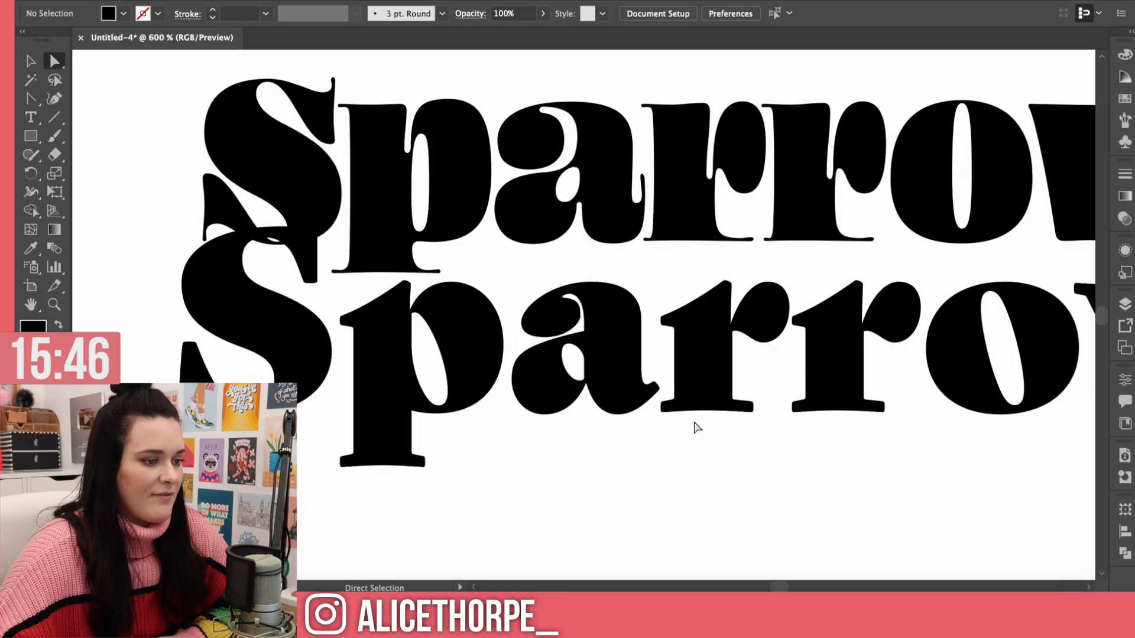
# Step: Raise the w of the upper Sparrow wordmark above the line of its other letters with the Direct Selection tool
pyautogui.moveTo(659, 187)
pyautogui.mouseDown()
pyautogui.moveTo(590, 107)
pyautogui.moveTo(663, 186)
pyautogui.mouseUp()
pyautogui.press('super+minus')
pyautogui.press('a')
pyautogui.moveTo(187, 223); pyautogui.dragTo(954, 292)
pyautogui.moveTo(901, 312); pyautogui.dragTo(903, 273)
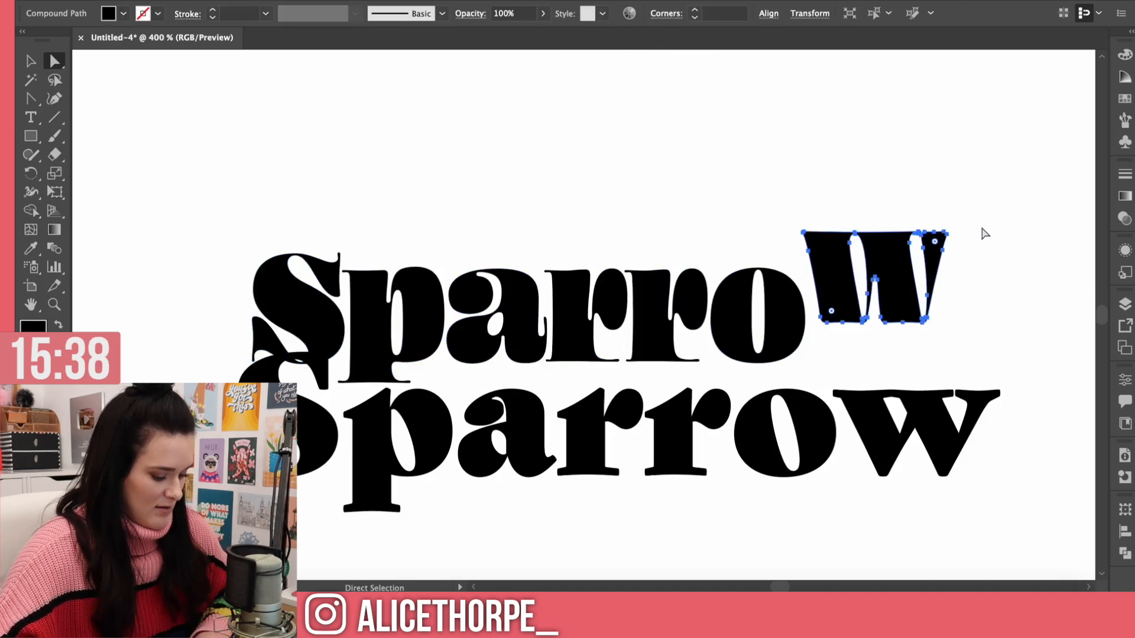
# Step: Move the whole upper Sparrow wordmark higher so it clears the lower wordmark, and deselect it
pyautogui.press('v')
pyautogui.moveTo(236, 322); pyautogui.dragTo(276, 197)
pyautogui.click(408, 294)
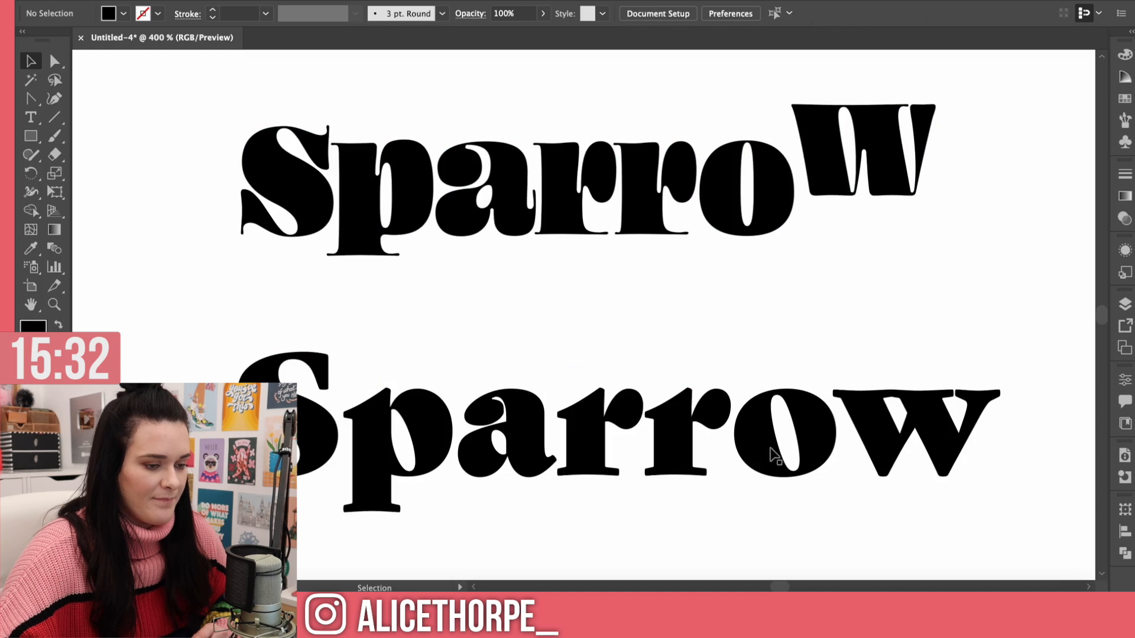
# Step: Nudge the S of the lower wordmark right, closer to the p
pyautogui.click(883, 448)
pyautogui.click(316, 471)
pyautogui.press('Right')
pyautogui.press('Right')
pyautogui.click(389, 470)
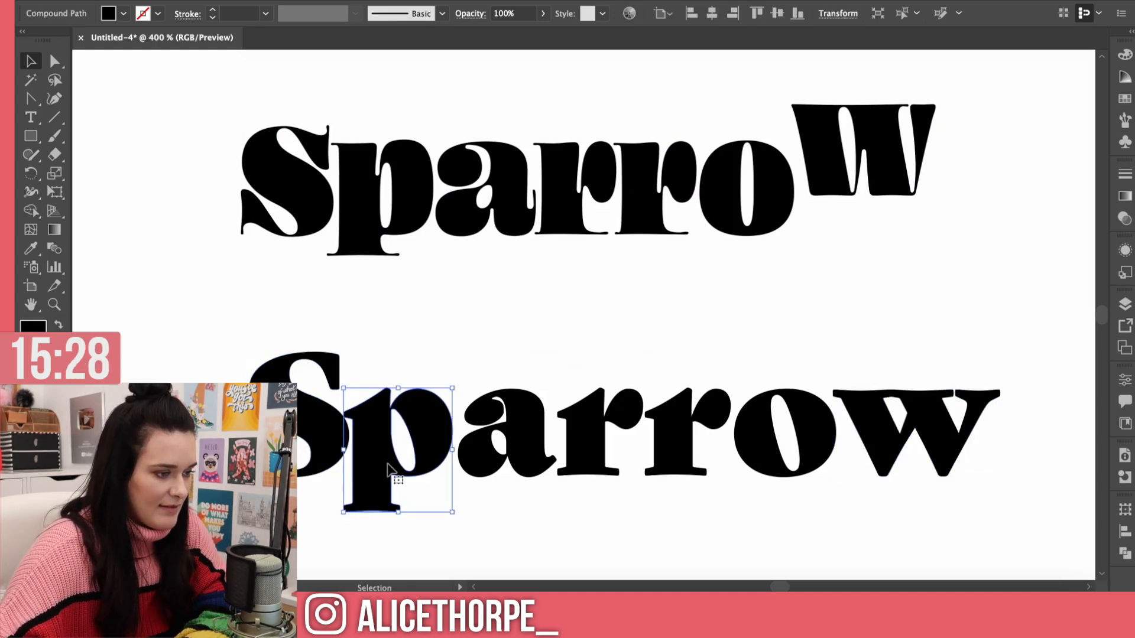
pyautogui.click(327, 462)
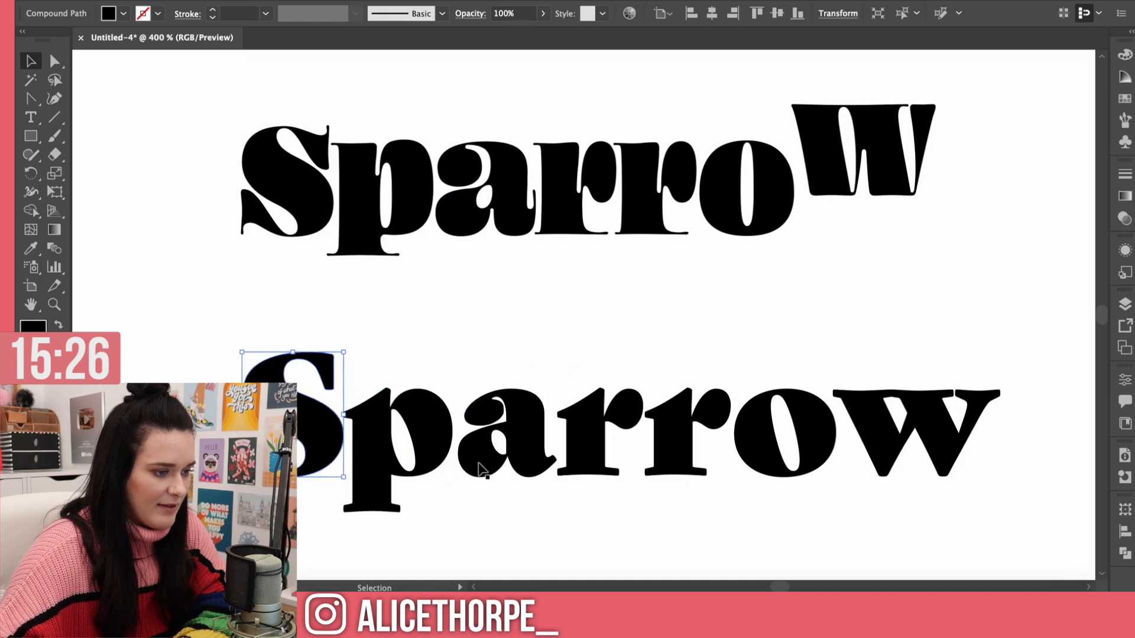
# Step: Tighten the lower wordmark's spacing by nudging the a and both r's left
pyautogui.click(513, 470)
pyautogui.press('Left')
pyautogui.click(587, 472)
pyautogui.press('Left')
pyautogui.press('Left')
pyautogui.click(678, 460)
pyautogui.press('Right')
pyautogui.press('Left')
pyautogui.press('Left')
pyautogui.press('Left')
pyautogui.press('Left')
pyautogui.press('Left')
pyautogui.press('Right')
pyautogui.press('Right')
# Step: Nudge the lower wordmark's o and w left so they sit tightly against the preceding letters
pyautogui.click(749, 457)
pyautogui.press('Left')
pyautogui.press('Left')
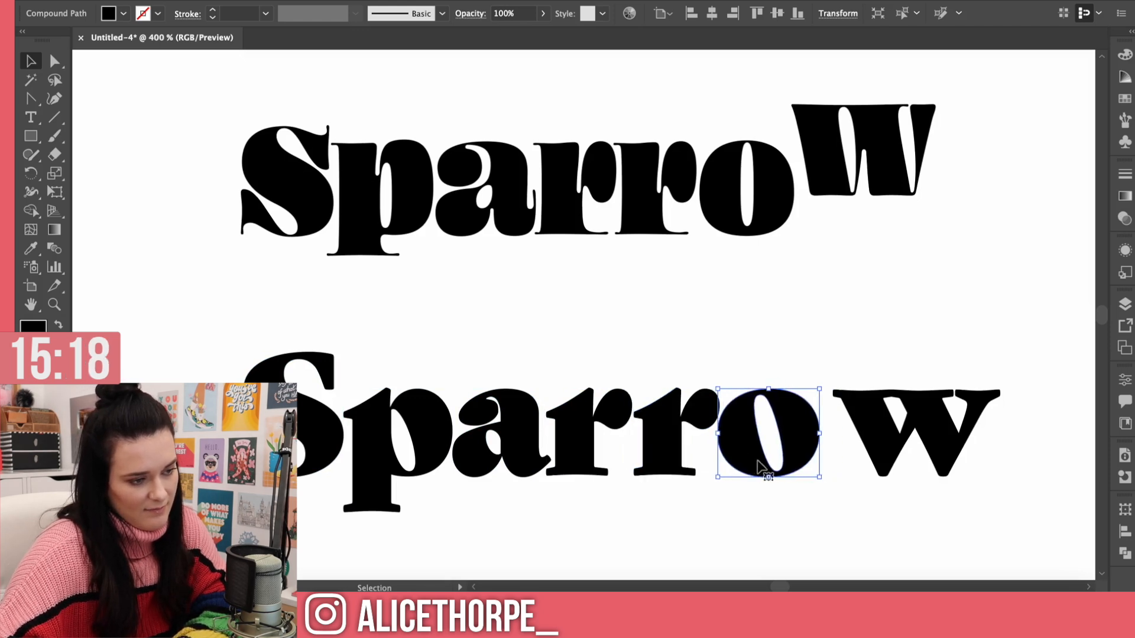
pyautogui.click(898, 440)
pyautogui.press('Left')
pyautogui.press('Left')
pyautogui.press('Left')
pyautogui.press('Left')
pyautogui.press('Left')
pyautogui.click(988, 445)
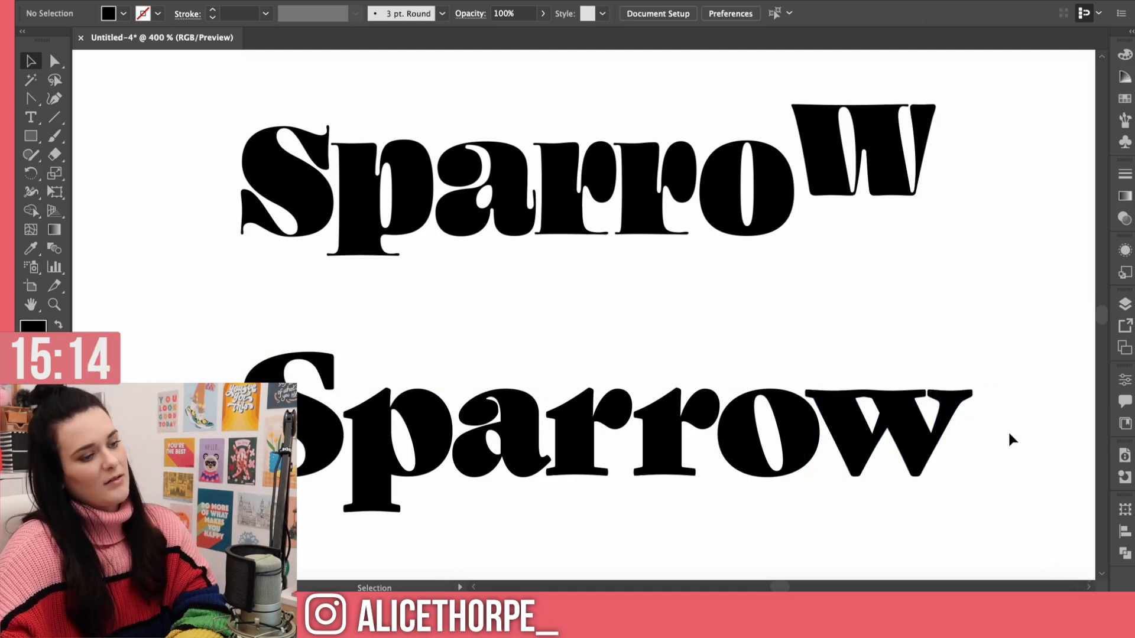
# Step: Examine the two wordmarks at a small size alongside the sparrow logo reference images on the neighbouring artboard
pyautogui.scroll(-3, 963, 444)
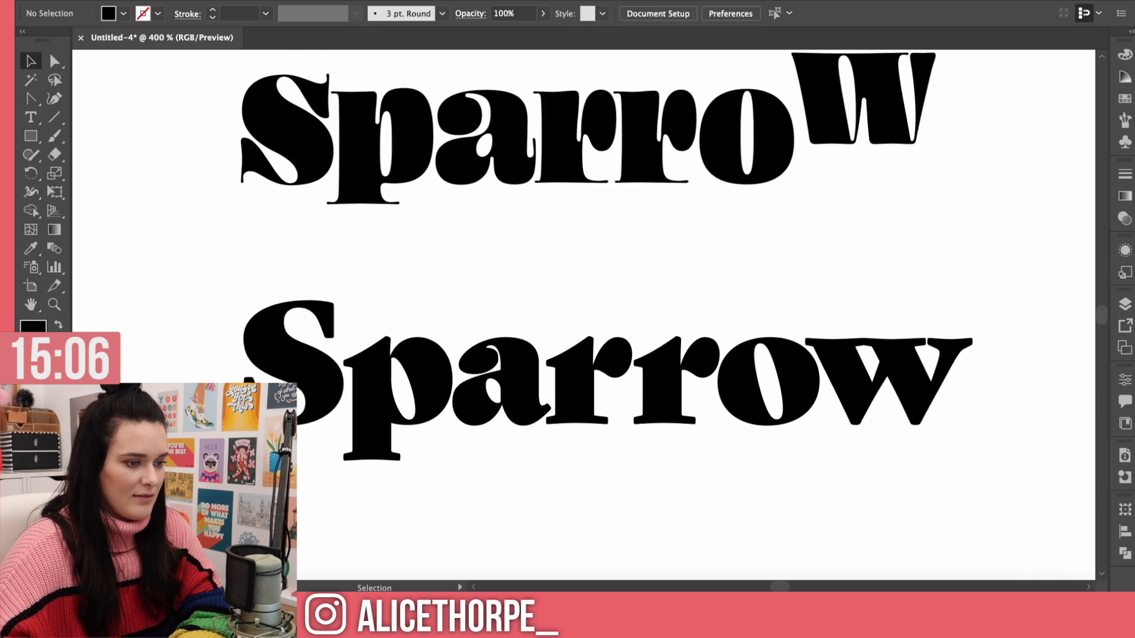
pyautogui.click(491, 400)
pyautogui.hotkey('ctrl', '-')
pyautogui.hotkey('ctrl', '-')
pyautogui.hotkey('ctrl', '-')
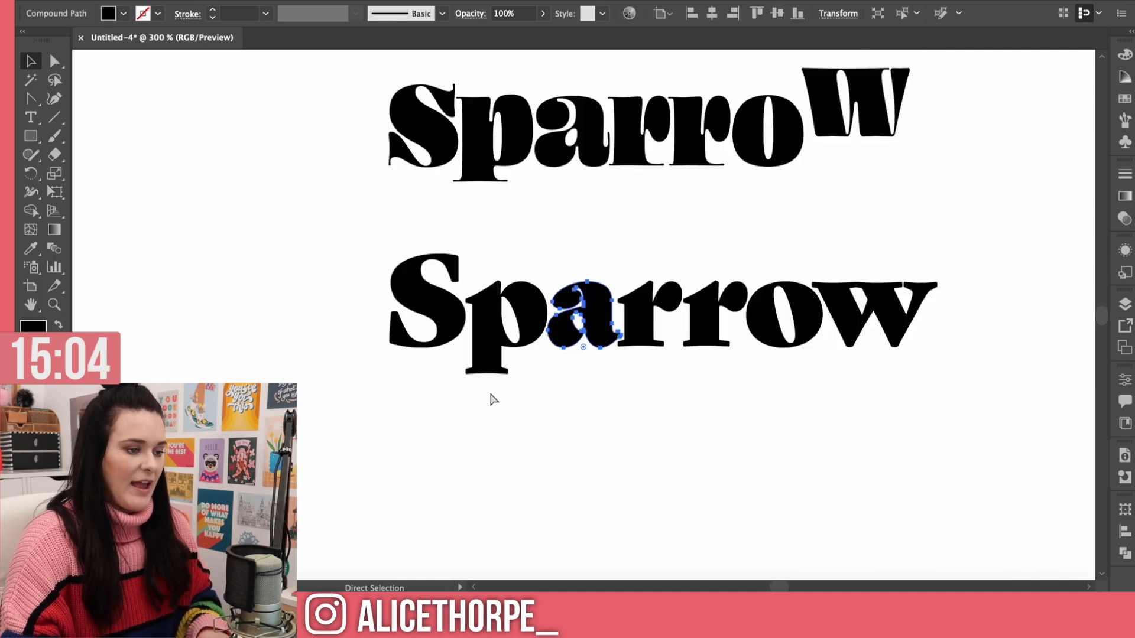
pyautogui.scroll(1, 609, 331)
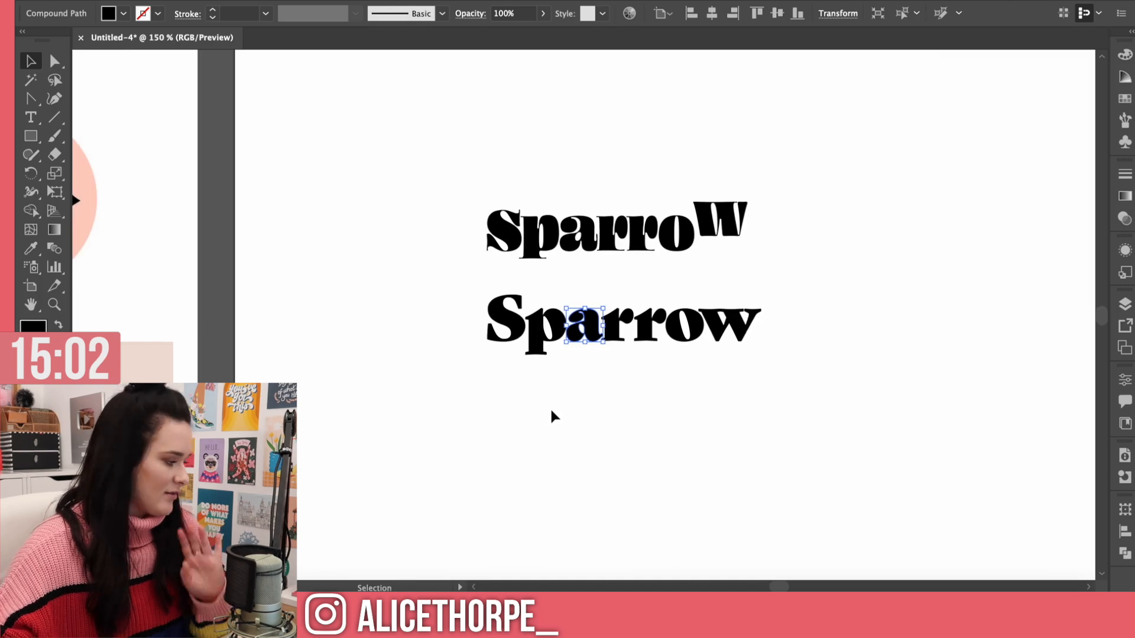
pyautogui.moveTo(786, 587); pyautogui.dragTo(781, 588)
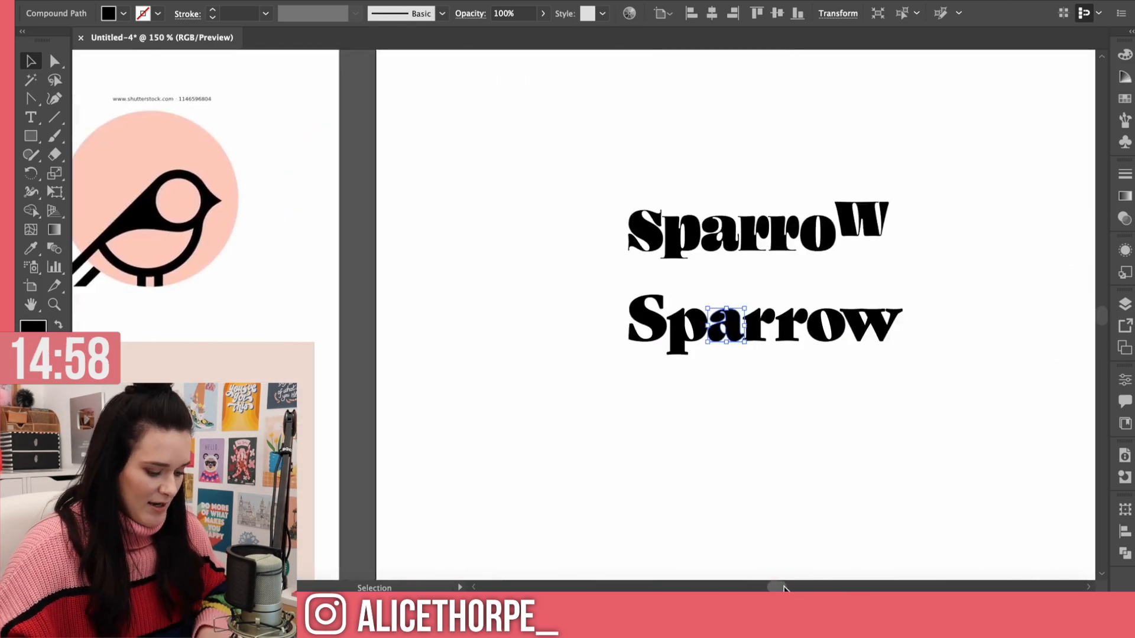
pyautogui.hotkey('ctrl', '-')
pyautogui.hotkey('ctrl', '-')
pyautogui.hotkey('ctrl', '-')
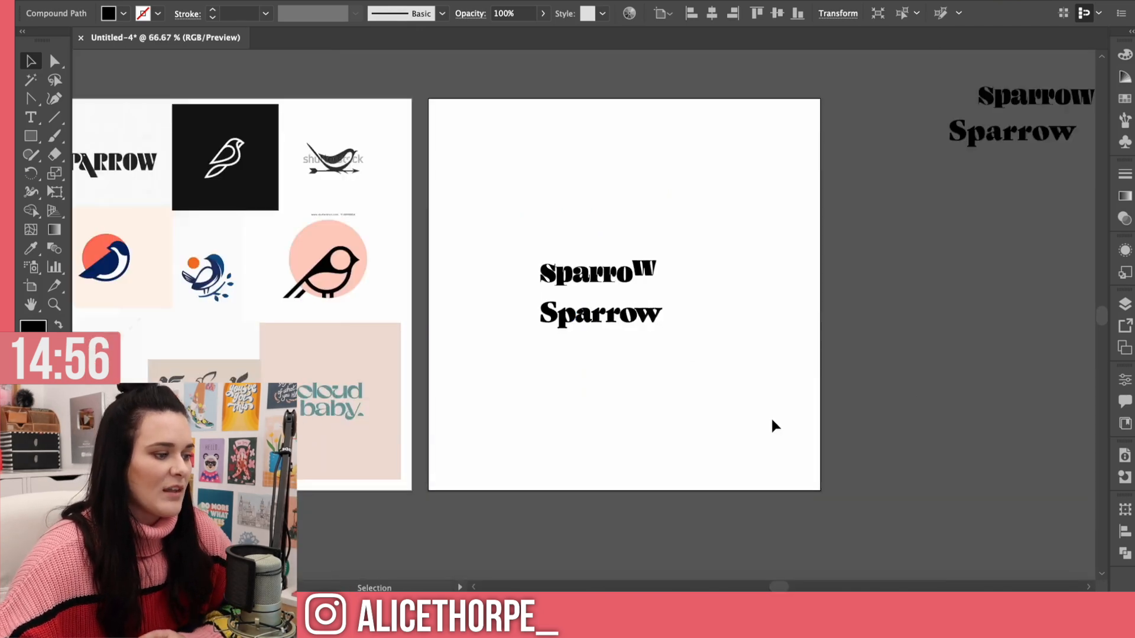
pyautogui.click(774, 424)
pyautogui.hscroll(-1, 597, 443)
pyautogui.hscroll(-4, 565, 435)
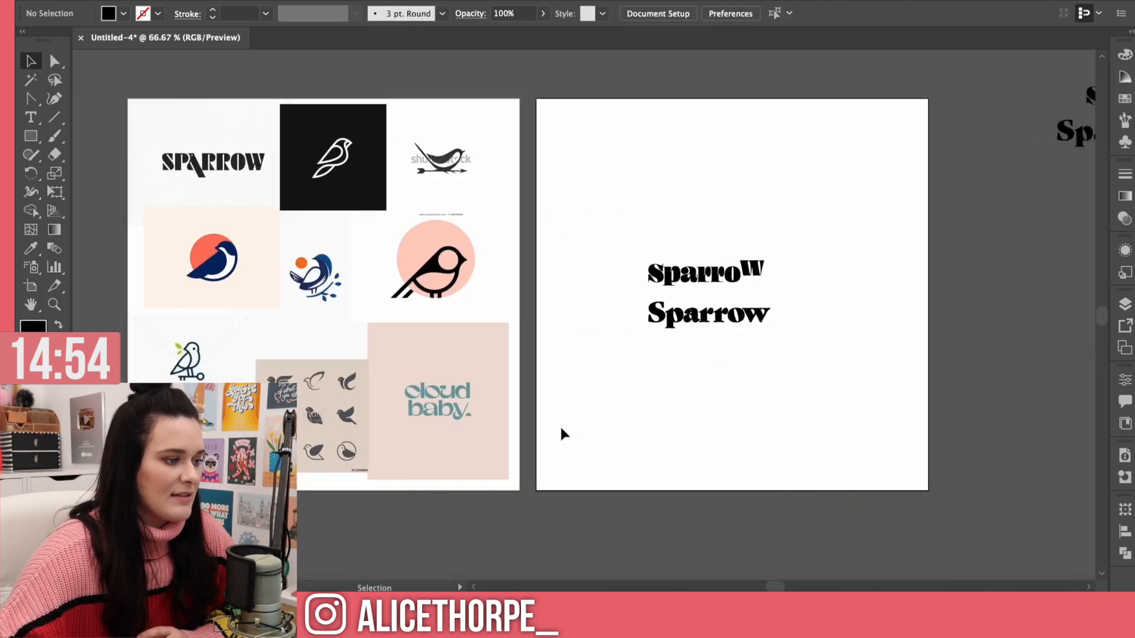
pyautogui.click(187, 147)
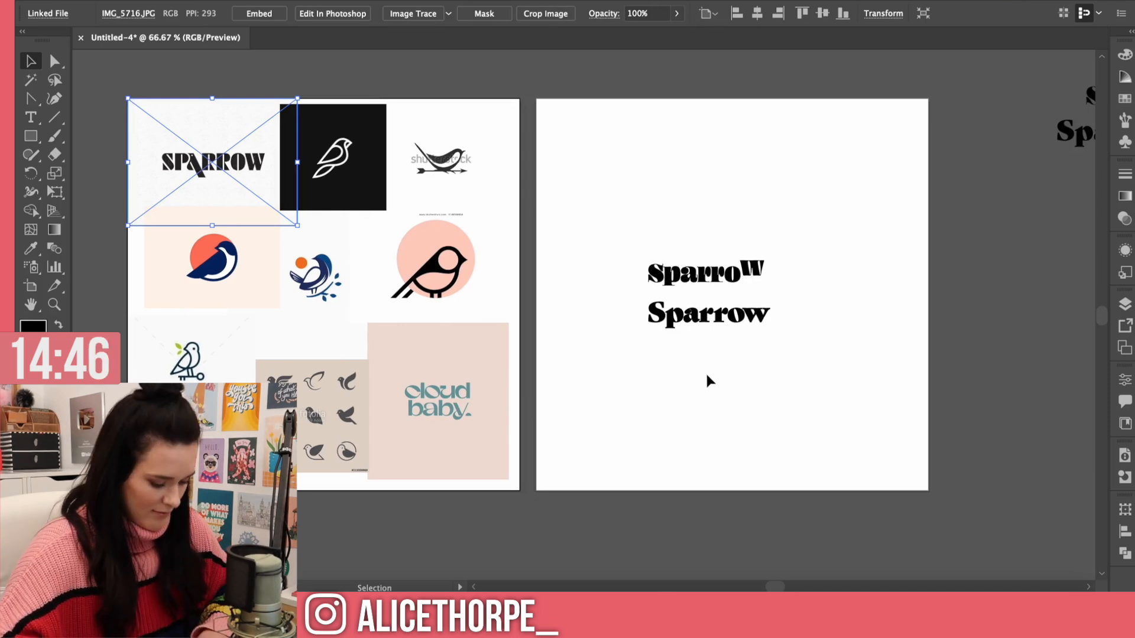
# Step: Draw a circle below the wordmarks and fill it with the pink sampled from the circle in the bird reference
pyautogui.press('l')
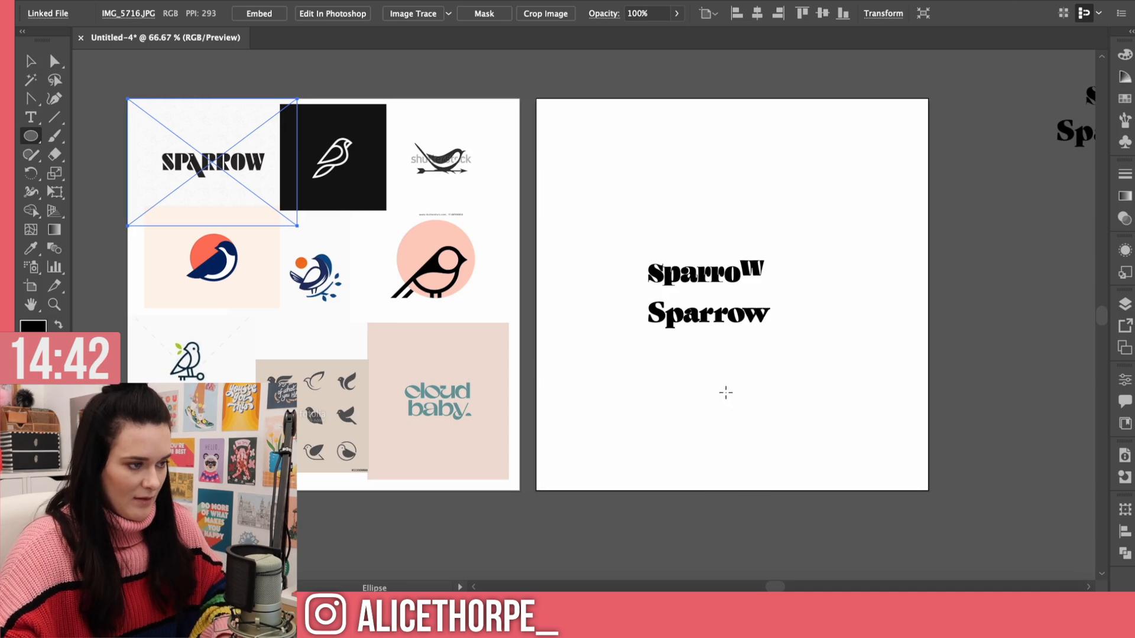
pyautogui.click(718, 392)
pyautogui.press('BackSpace')
pyautogui.click(519, 319)
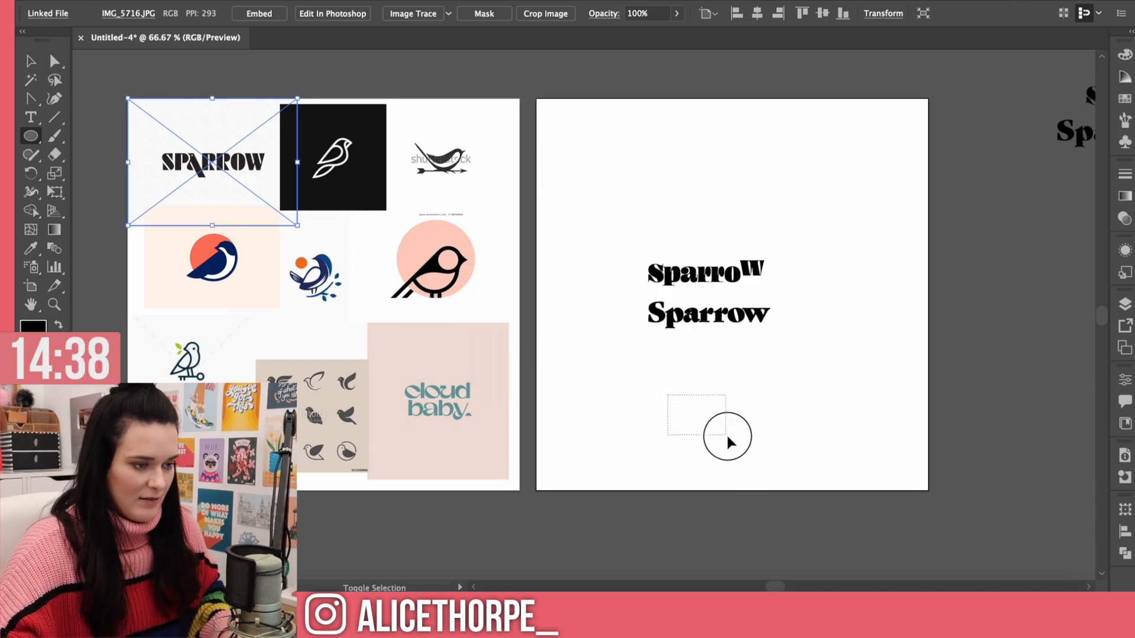
pyautogui.moveTo(692, 389); pyautogui.dragTo(766, 461)
pyautogui.press('i')
pyautogui.click(420, 246)
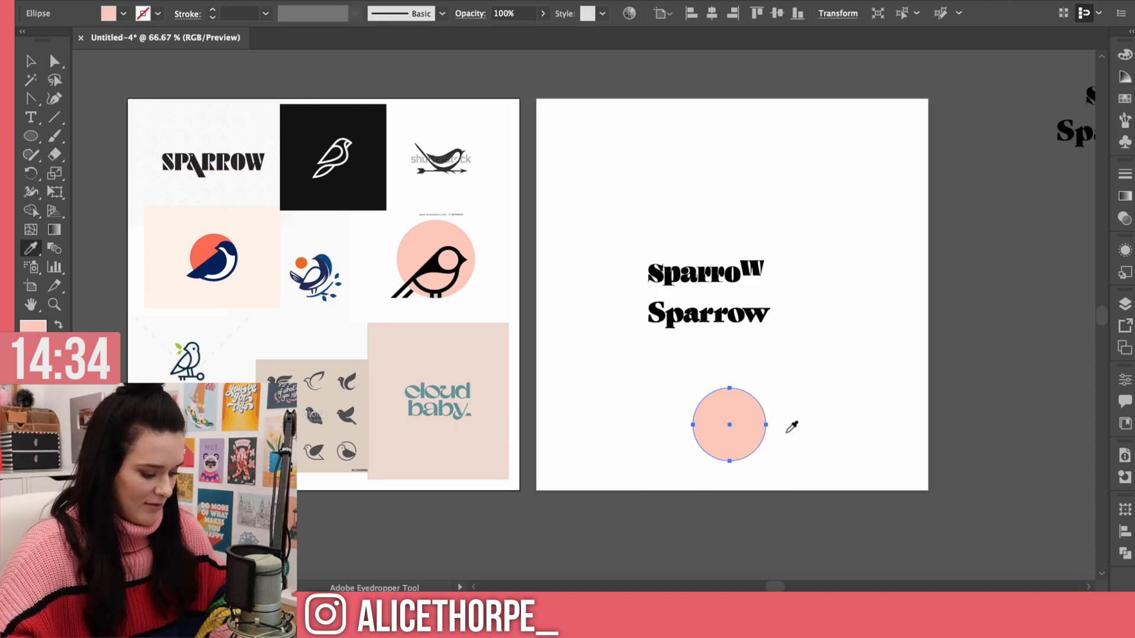
# Step: Reposition the pink circle closer beneath the lower wordmark
pyautogui.press('v')
pyautogui.click(808, 434)
pyautogui.moveTo(722, 417); pyautogui.dragTo(687, 390)
pyautogui.click(832, 421)
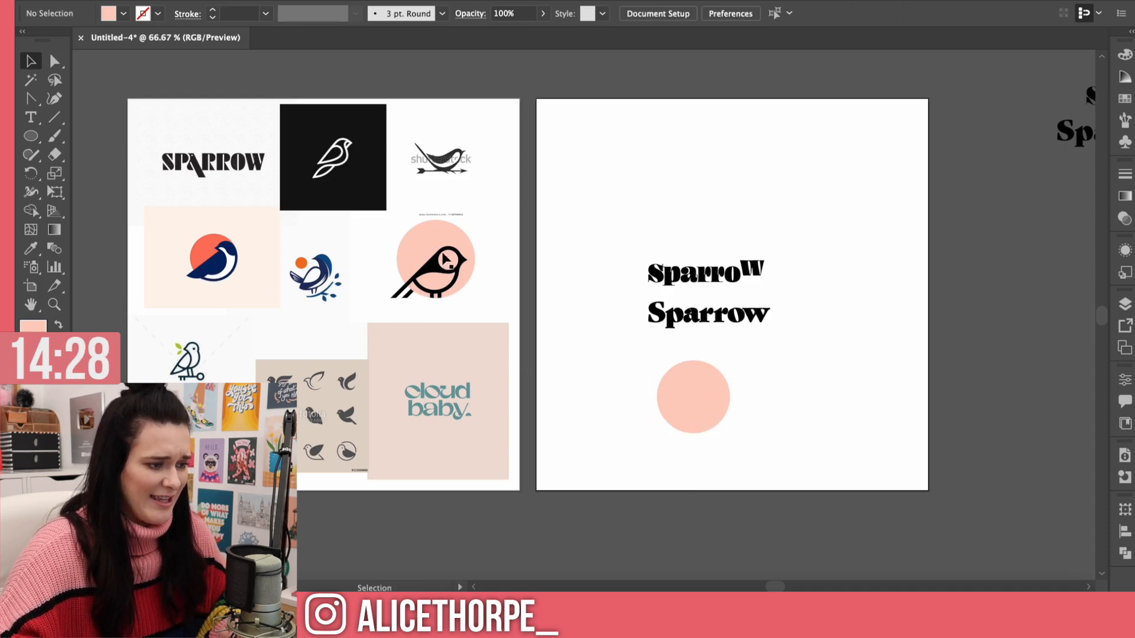
pyautogui.moveTo(700, 409); pyautogui.dragTo(725, 409)
# Step: Move the upper wordmark with the raised w off the artboard to the right
pyautogui.click(726, 276)
pyautogui.moveTo(727, 276); pyautogui.dragTo(1030, 256)
pyautogui.click(602, 257)
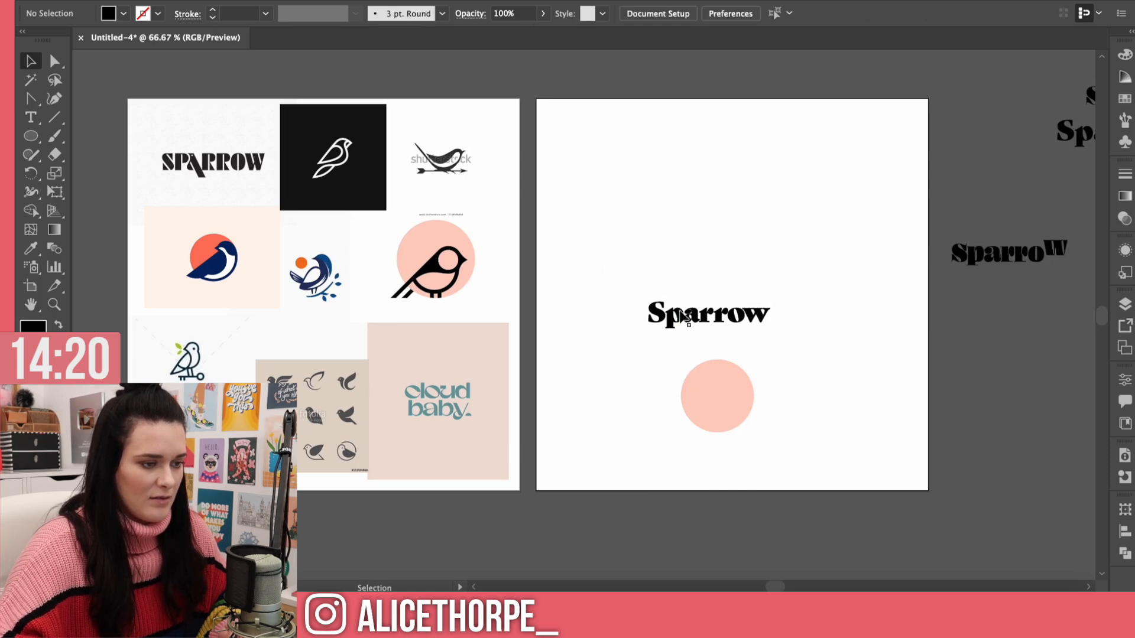
# Step: Move the pink circle above the Sparrow wordmark left on the artboard
pyautogui.moveTo(701, 394); pyautogui.dragTo(689, 253)
pyautogui.hotkey('ctrl', '+')
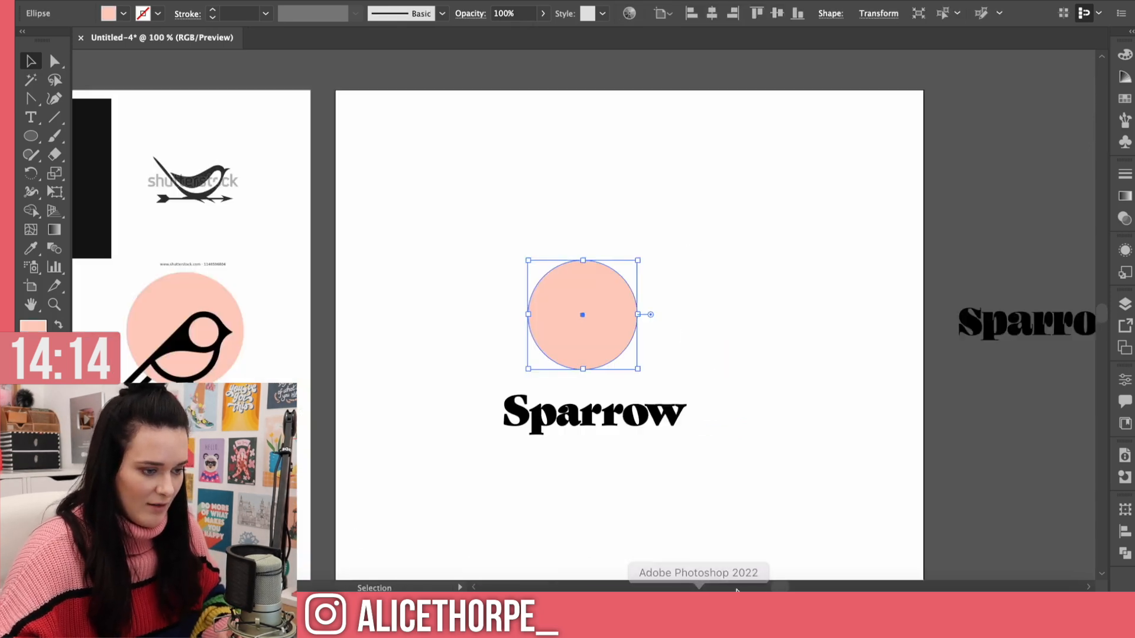
pyautogui.moveTo(782, 584); pyautogui.dragTo(771, 586)
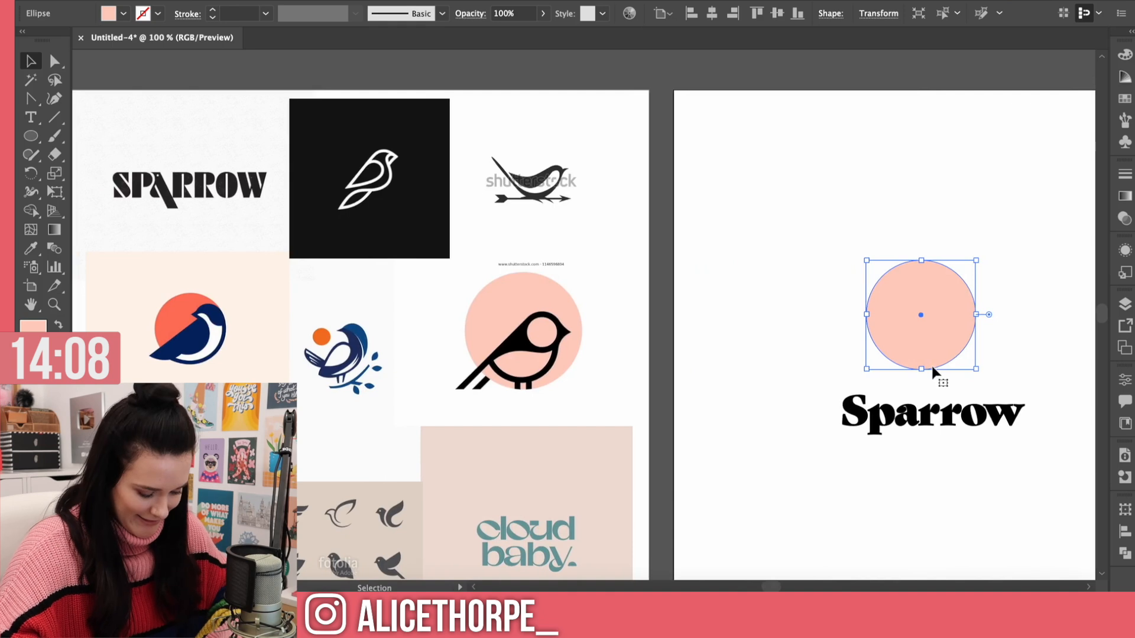
# Step: Undo and restore the pink circle's move, and shift the circle slightly up and left above the wordmark
pyautogui.press('p')
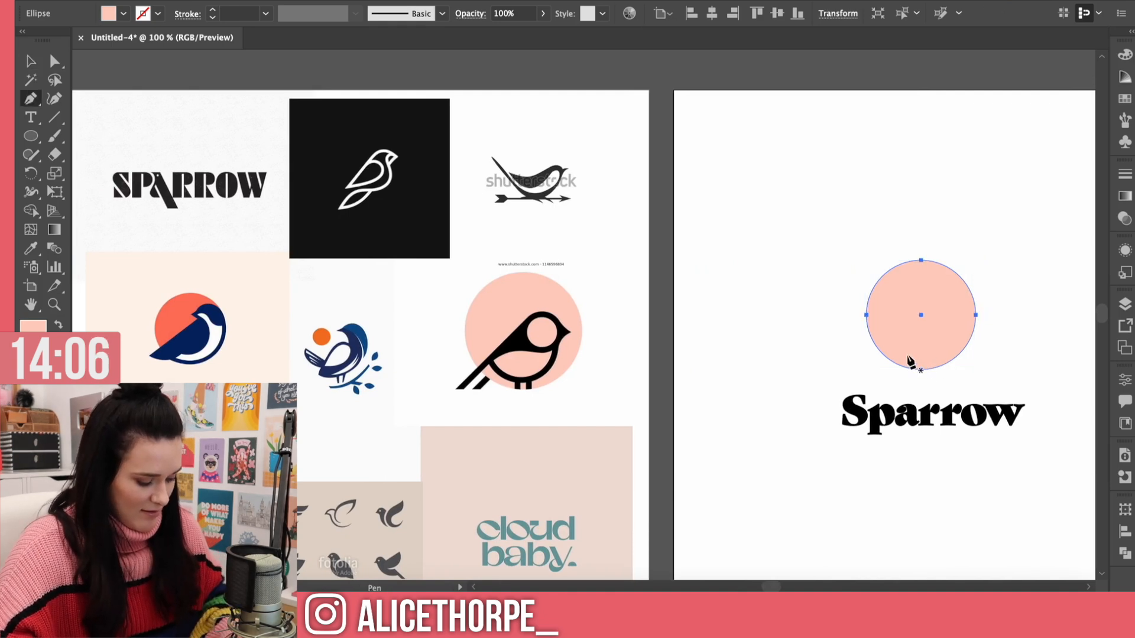
pyautogui.hotkey('ctrl', 'z')
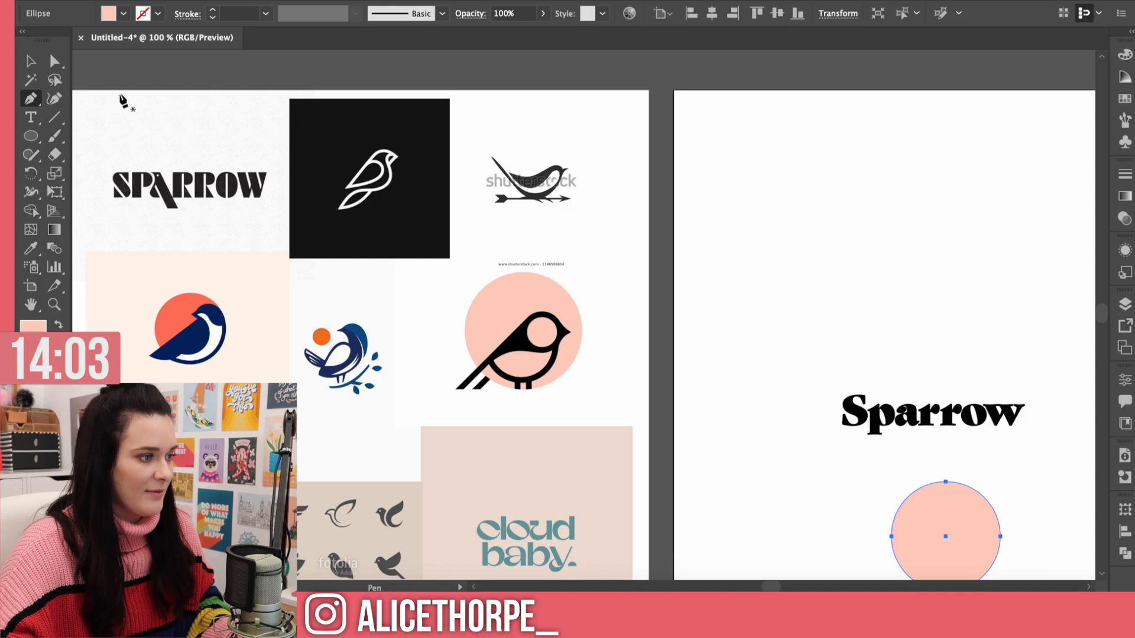
pyautogui.click(33, 63)
pyautogui.hotkey('ctrl', 'shift', 'z')
pyautogui.rightClick(938, 316)
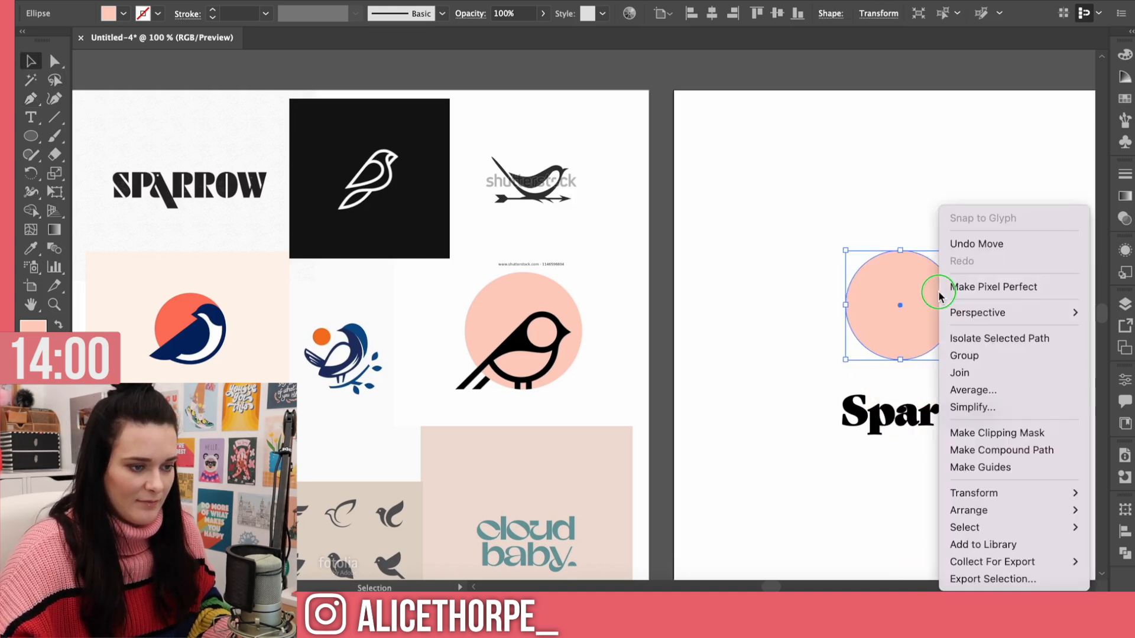
pyautogui.press('Escape')
pyautogui.press('a')
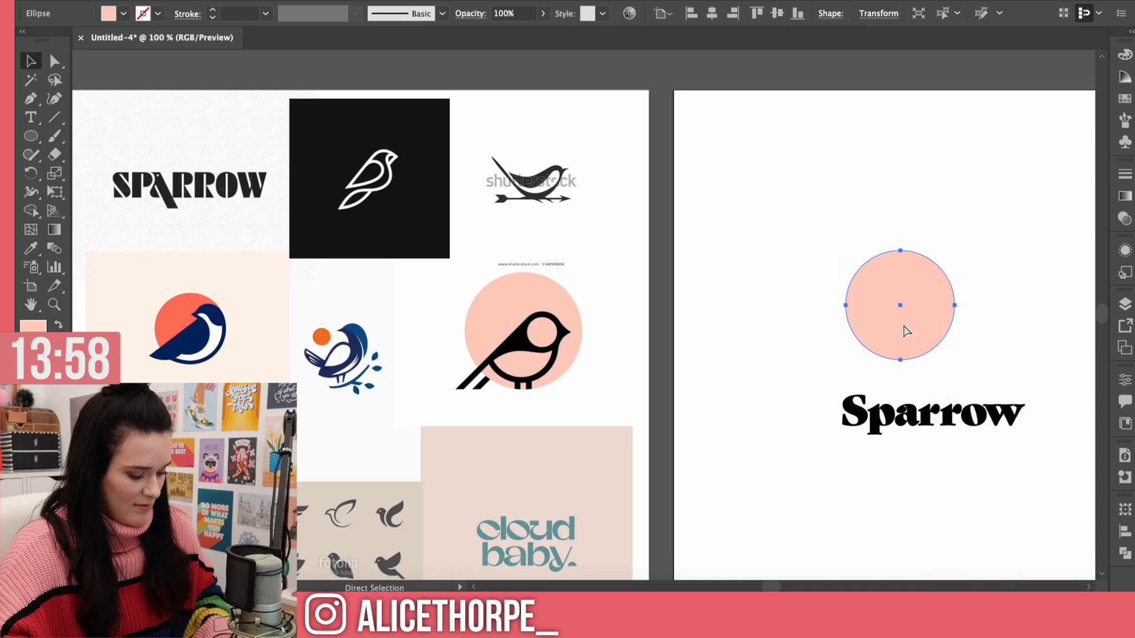
pyautogui.press('v')
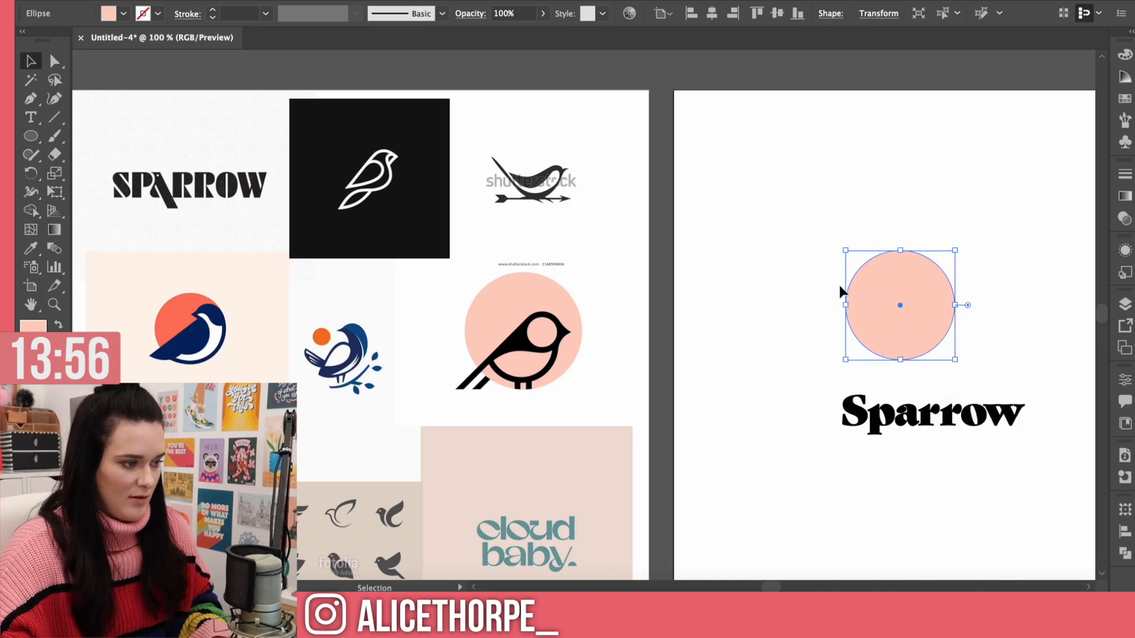
# Step: Cut the circle into two pieces along a diagonal with the Scissors tool, from its lower-left edge to its upper-right edge
pyautogui.press('c')
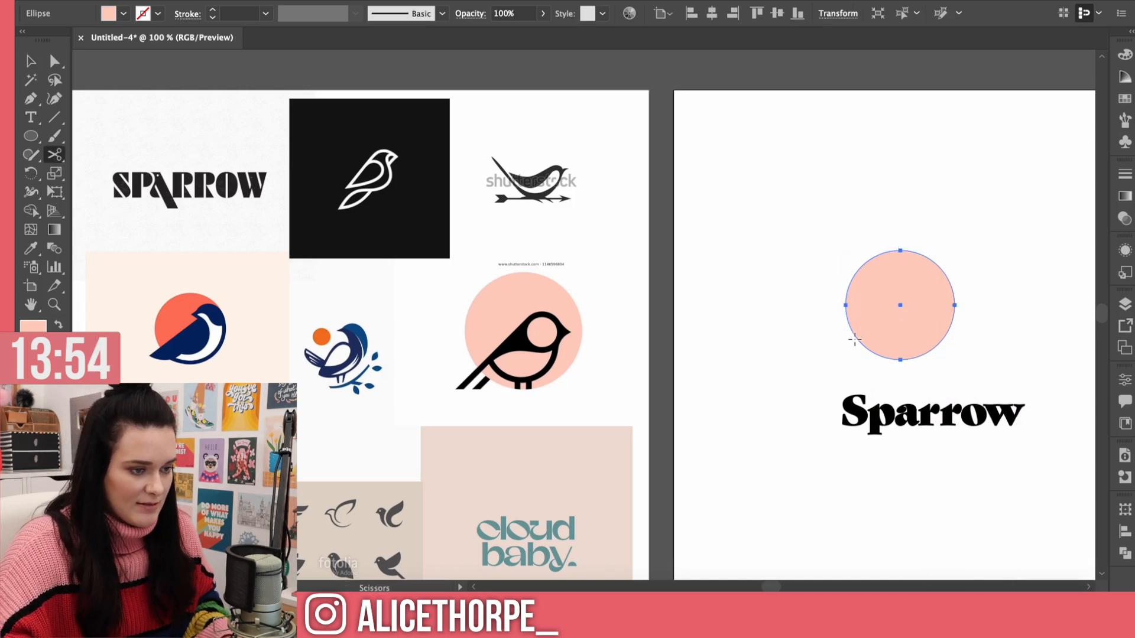
pyautogui.click(855, 337)
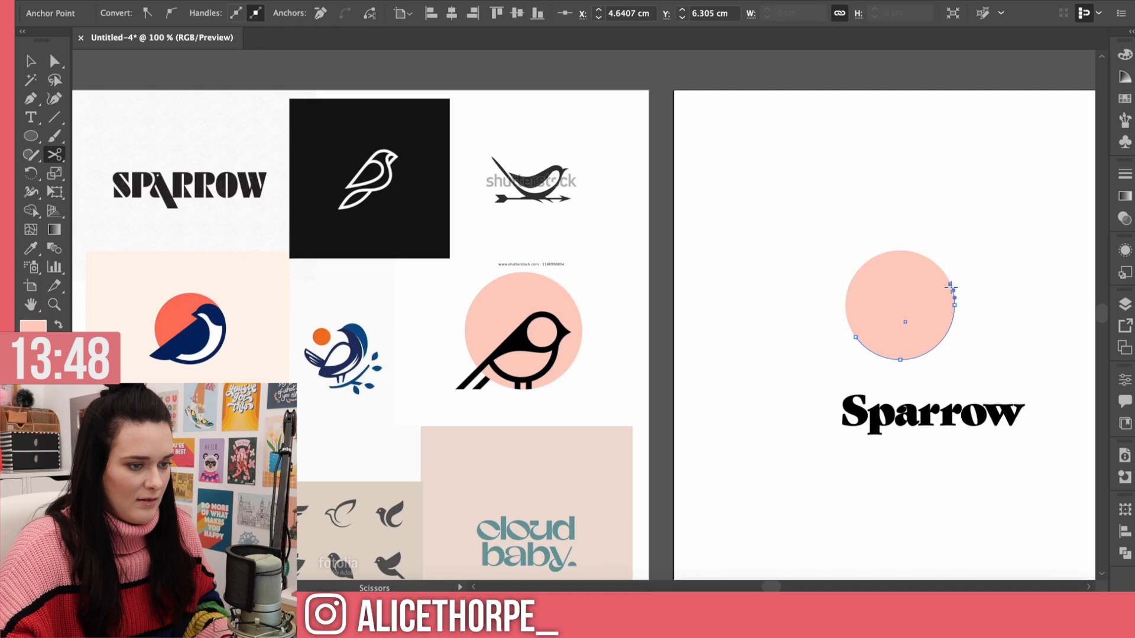
pyautogui.press('v')
pyautogui.click(1010, 278)
pyautogui.click(913, 315)
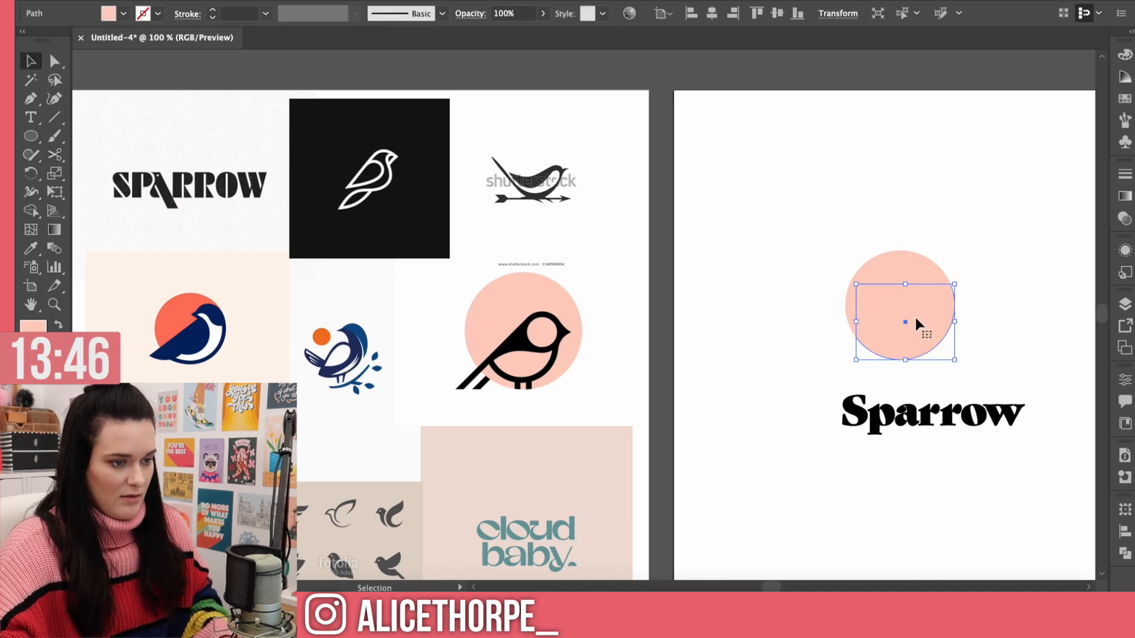
pyautogui.click(874, 267)
pyautogui.press('Delete')
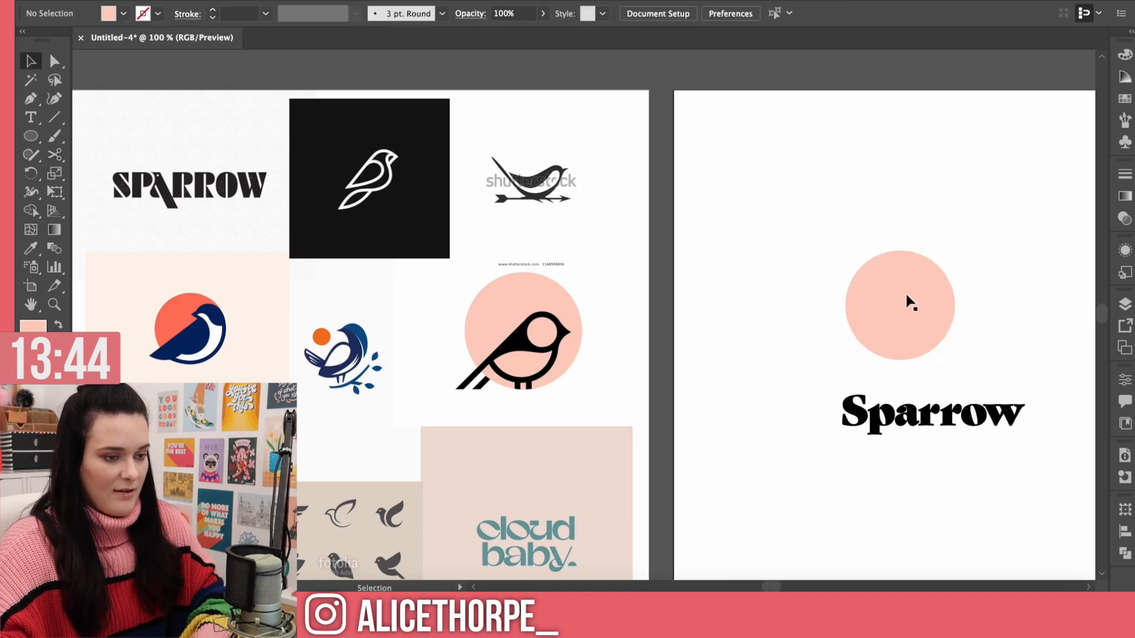
# Step: Fill the circle's lower piece with black sampled from the bird in the pink-circle reference image
pyautogui.click(934, 353)
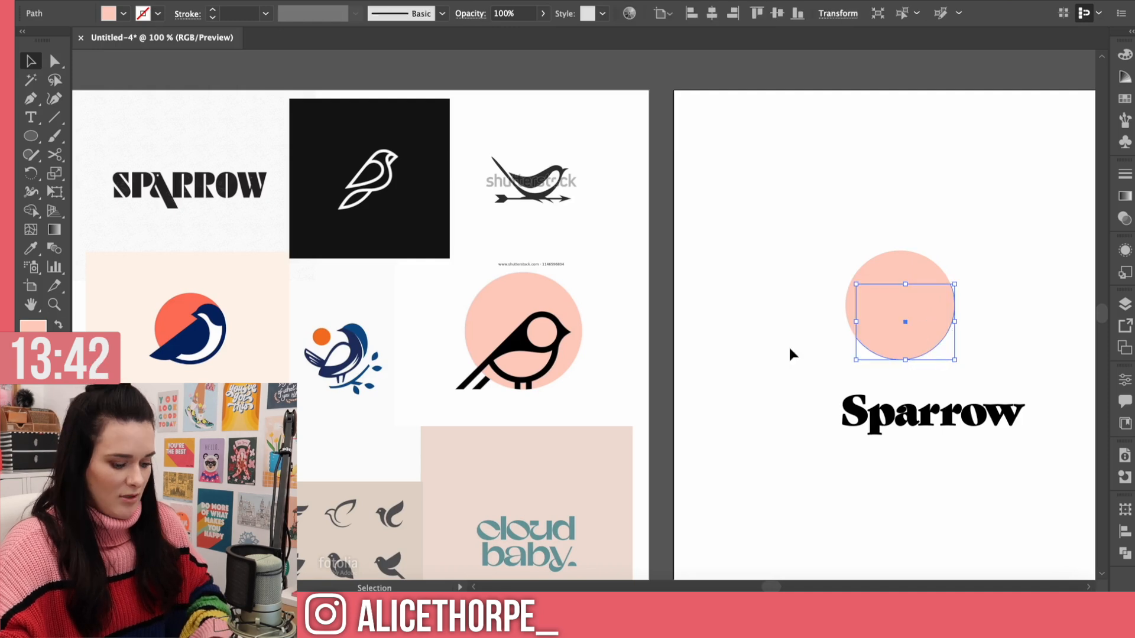
pyautogui.press('i')
pyautogui.click(521, 345)
pyautogui.press('v')
pyautogui.click(764, 300)
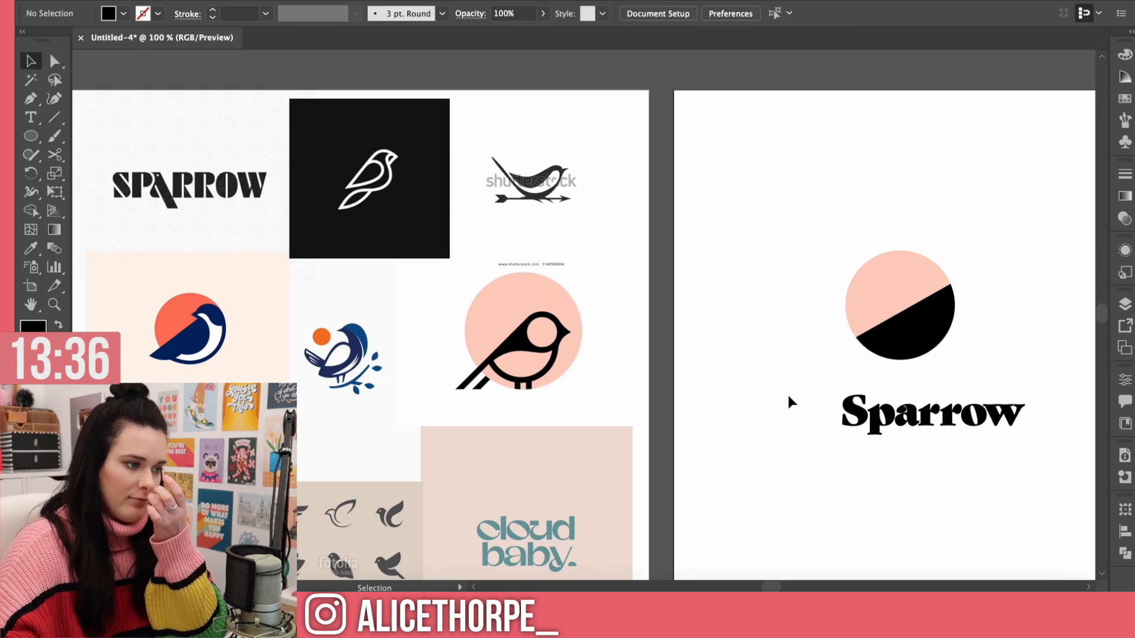
# Step: Draw a smaller black circle at the upper-right end of the black half as the bird's head
pyautogui.click(942, 342)
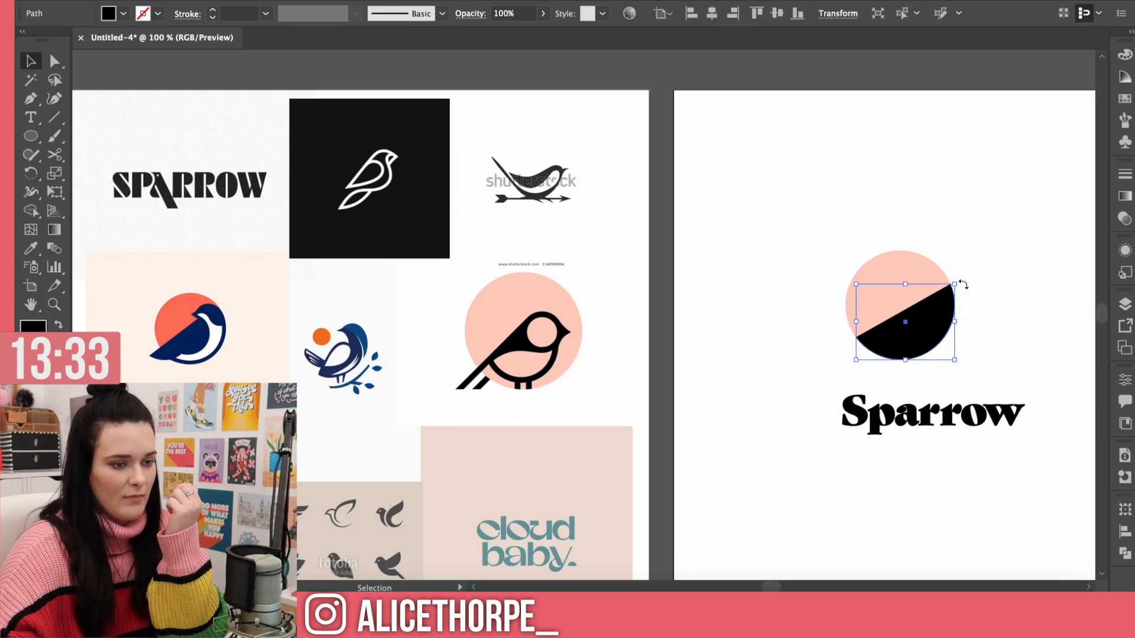
pyautogui.click(994, 325)
pyautogui.click(937, 331)
pyautogui.press('super+equal')
pyautogui.press('super+equal')
pyautogui.press('super+equal')
pyautogui.press('p')
pyautogui.press('l')
pyautogui.keyDown('super'); pyautogui.click(684, 233); pyautogui.keyUp('super')
pyautogui.moveTo(663, 174); pyautogui.dragTo(760, 269)
# Step: Enlarge the head circle and align its outer edge with the right edge of the large circle
pyautogui.press('v')
pyautogui.moveTo(731, 223); pyautogui.dragTo(695, 214)
pyautogui.moveTo(626, 261); pyautogui.dragTo(580, 310)
pyautogui.press('Up')
pyautogui.press('Right')
pyautogui.press('super+shift+a')
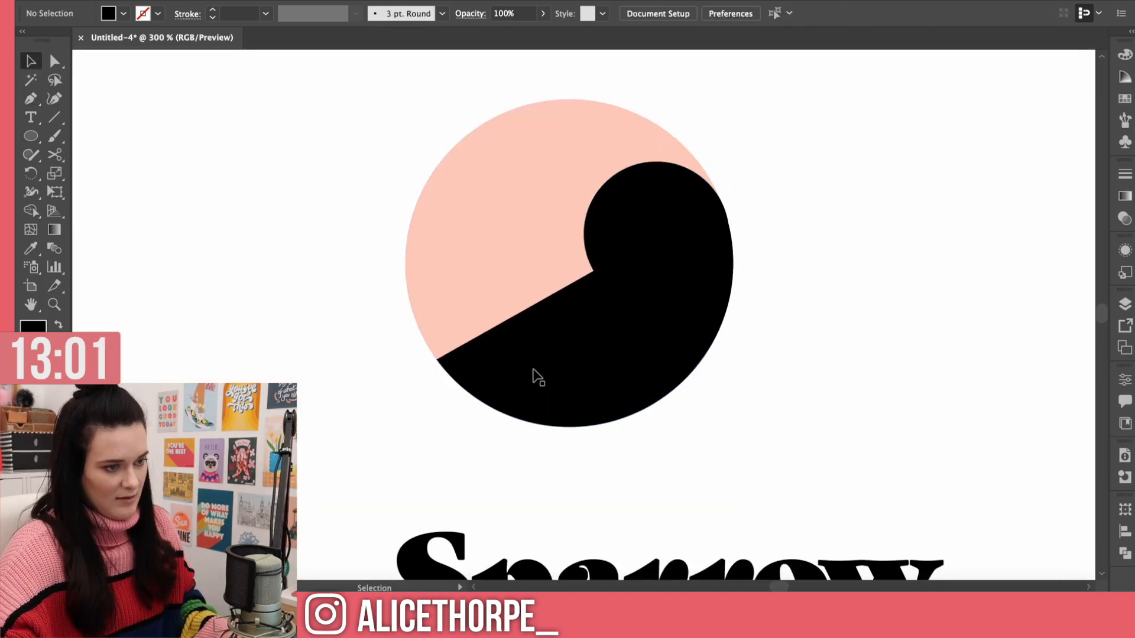
# Step: Draw a closed triangular beak on the right side of the head with the Pen tool, and select it with Direct Selection
pyautogui.press('p')
pyautogui.click(715, 192)
pyautogui.click(762, 228)
pyautogui.click(730, 255)
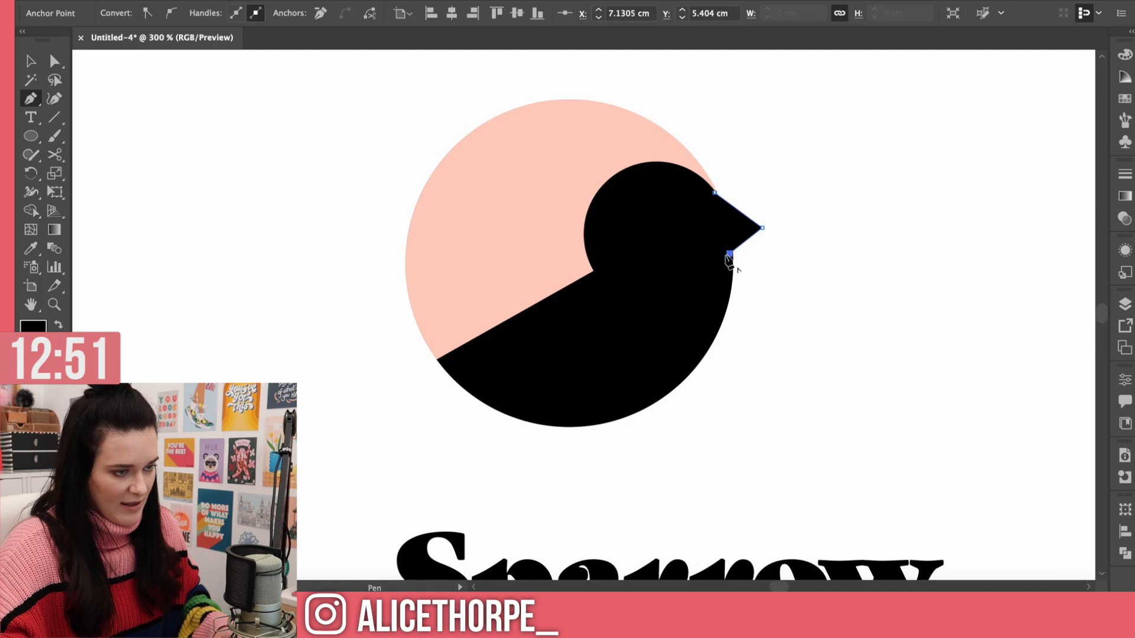
pyautogui.click(714, 192)
pyautogui.press('super+shift+a')
pyautogui.press('a')
pyautogui.click(731, 218)
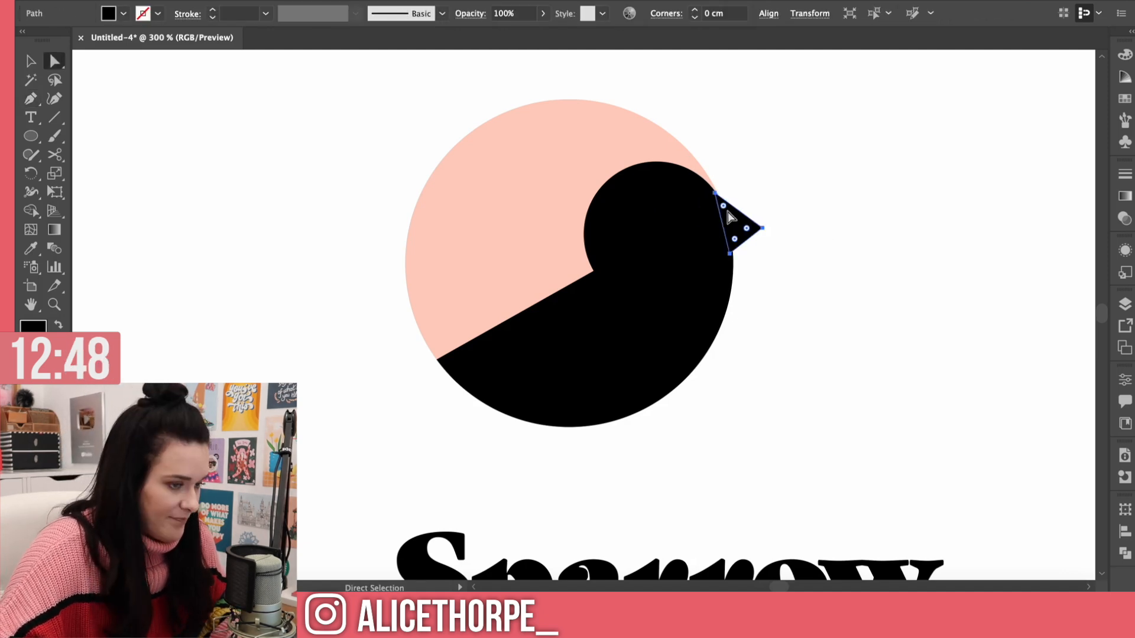
# Step: Move the beak's upper anchor point onto the head's outline so the beak's top edge meets the head cleanly
pyautogui.moveTo(715, 194)
pyautogui.mouseDown()
pyautogui.moveTo(699, 177)
pyautogui.moveTo(712, 188)
pyautogui.mouseUp()
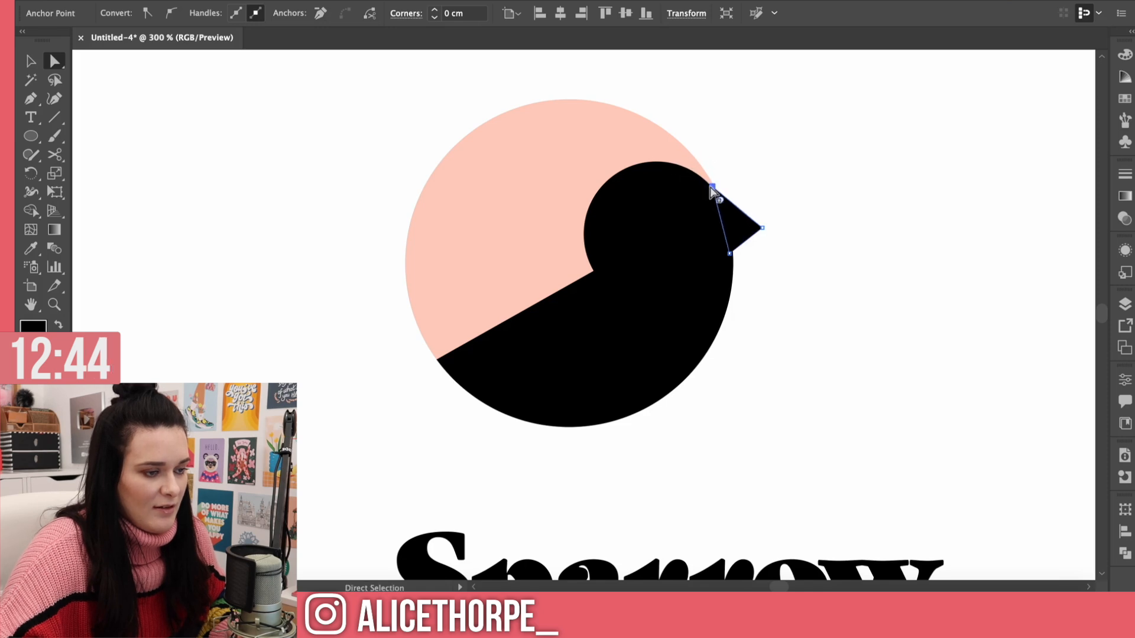
pyautogui.press('super+equal')
pyautogui.press('super+equal')
pyautogui.press('super+equal')
pyautogui.click(705, 186)
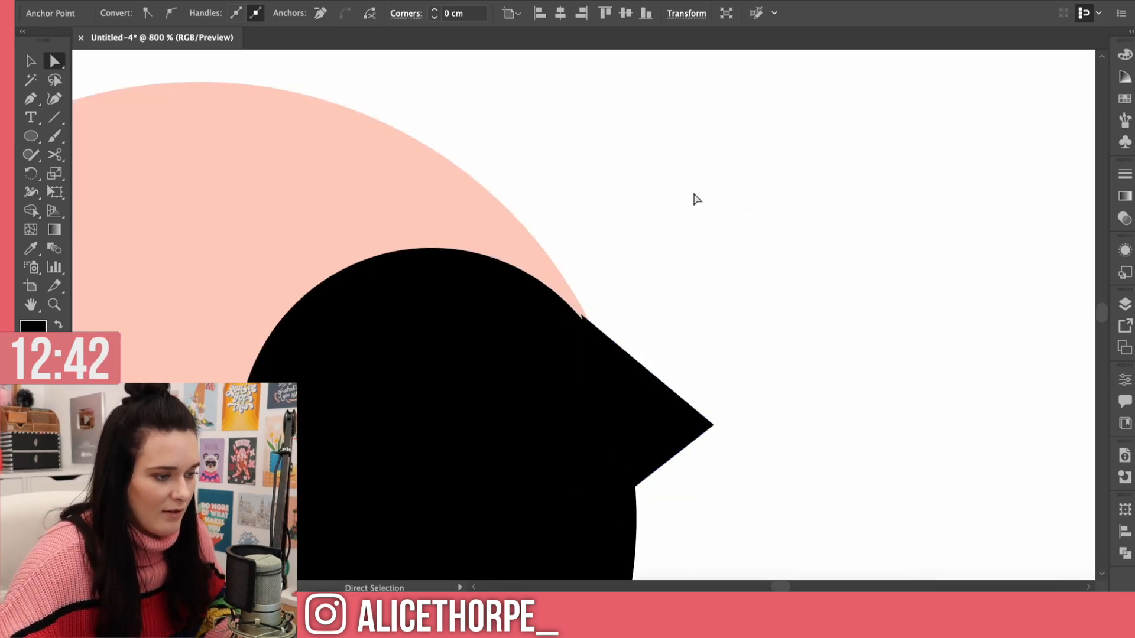
pyautogui.click(639, 401)
pyautogui.moveTo(584, 319)
pyautogui.mouseDown()
pyautogui.moveTo(547, 285)
pyautogui.moveTo(569, 309)
pyautogui.mouseUp()
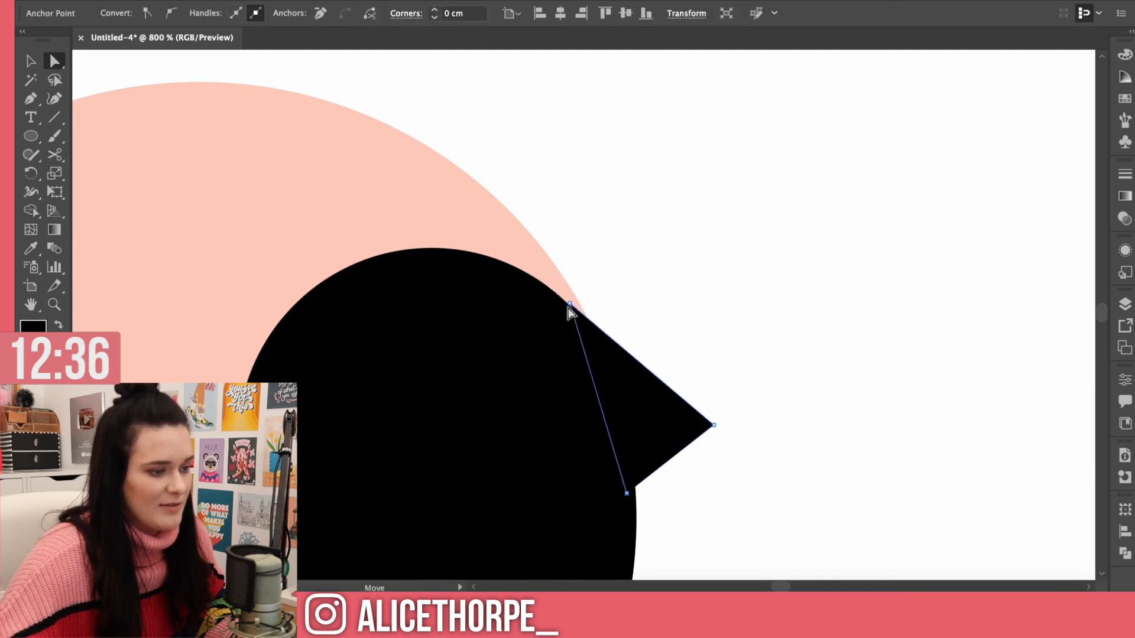
pyautogui.click(718, 321)
pyautogui.click(659, 408)
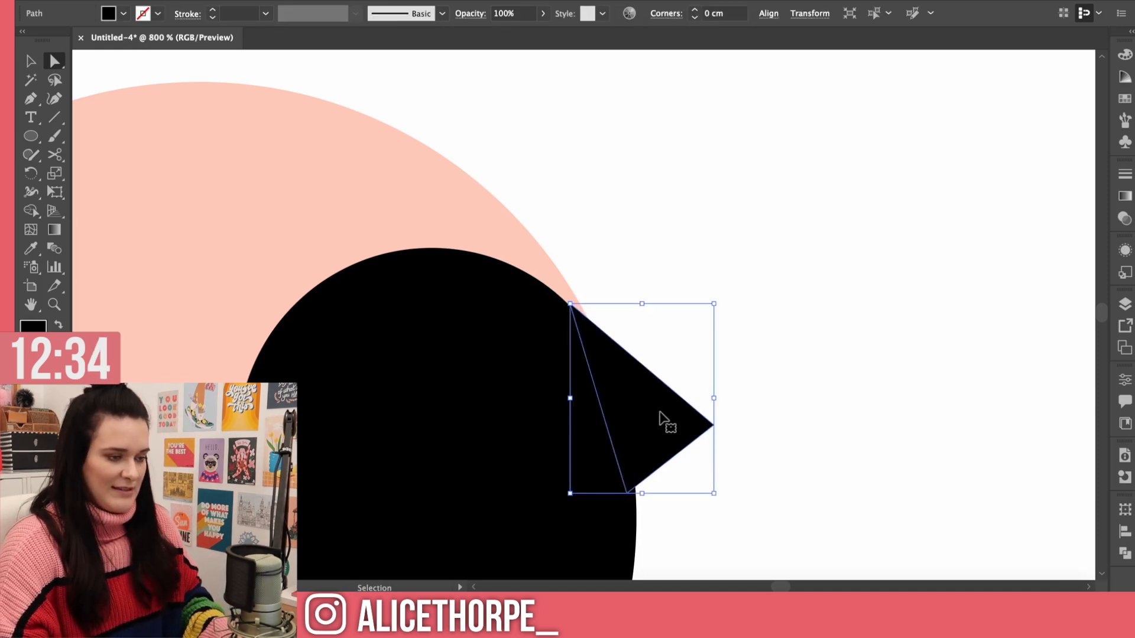
# Step: Review the bird icon above the wordmark and compare it with the reference logos on the neighbouring artboard
pyautogui.press('super+minus')
pyautogui.press('super+minus')
pyautogui.click(786, 359)
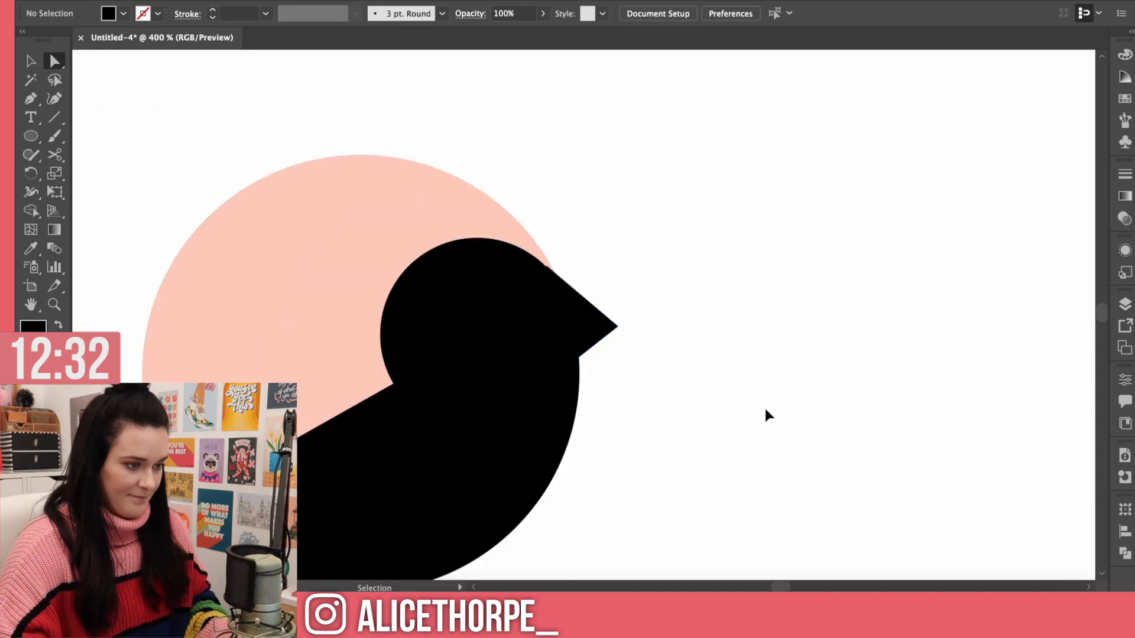
pyautogui.press('super+minus')
pyautogui.press('super+minus')
pyautogui.press('super+minus')
pyautogui.moveTo(790, 588); pyautogui.dragTo(775, 560)
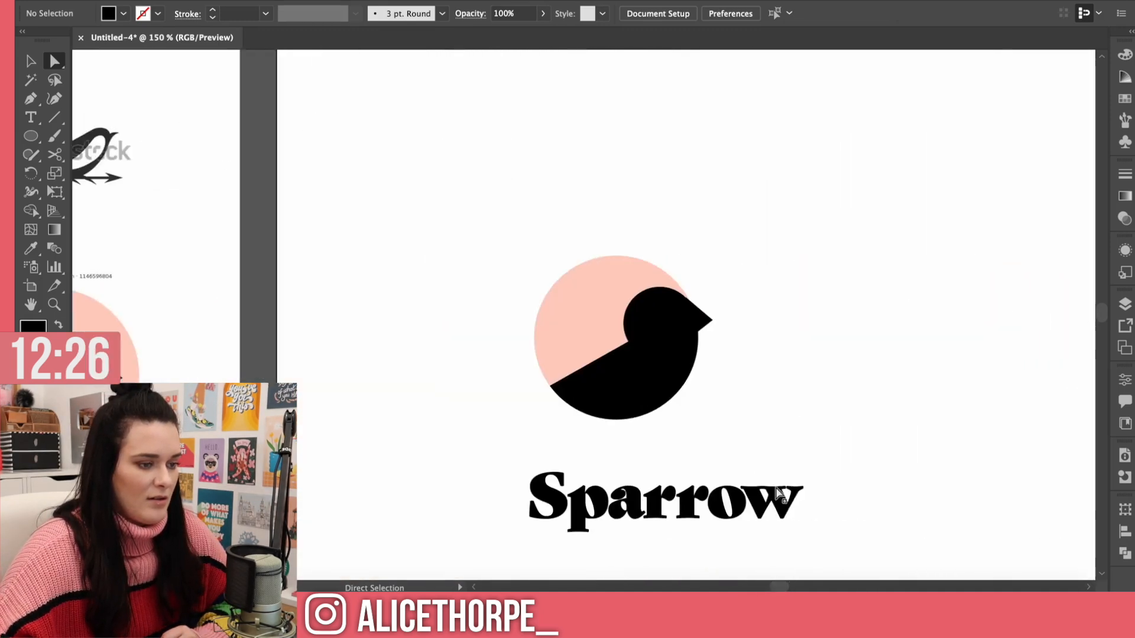
pyautogui.click(636, 387)
pyautogui.press('super+minus')
pyautogui.press('super+minus')
pyautogui.click(786, 370)
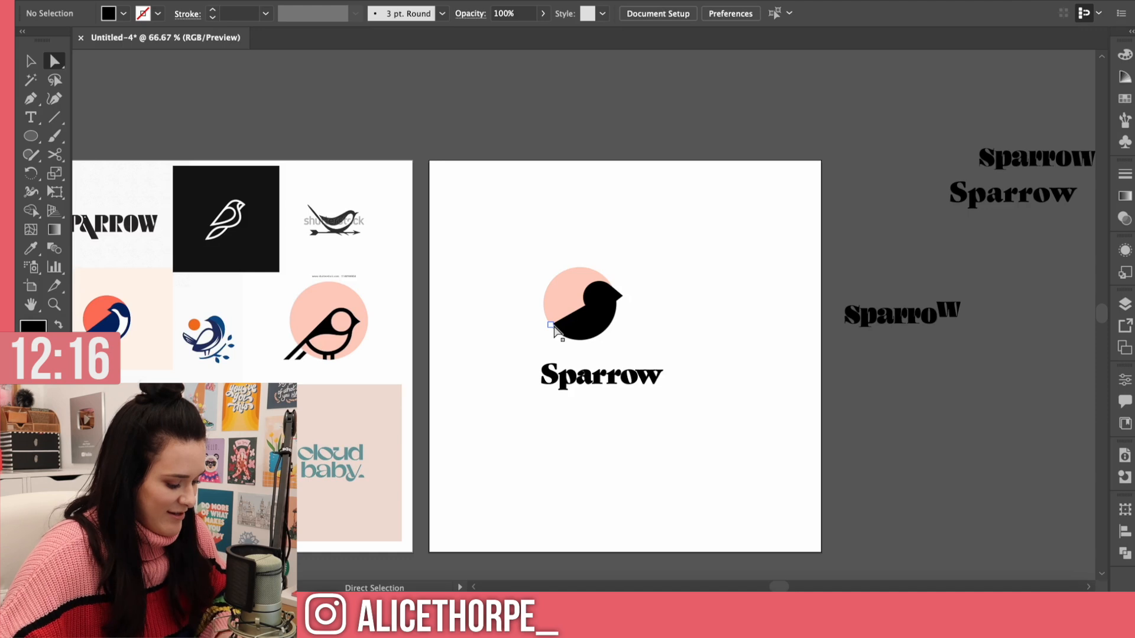
pyautogui.press('p')
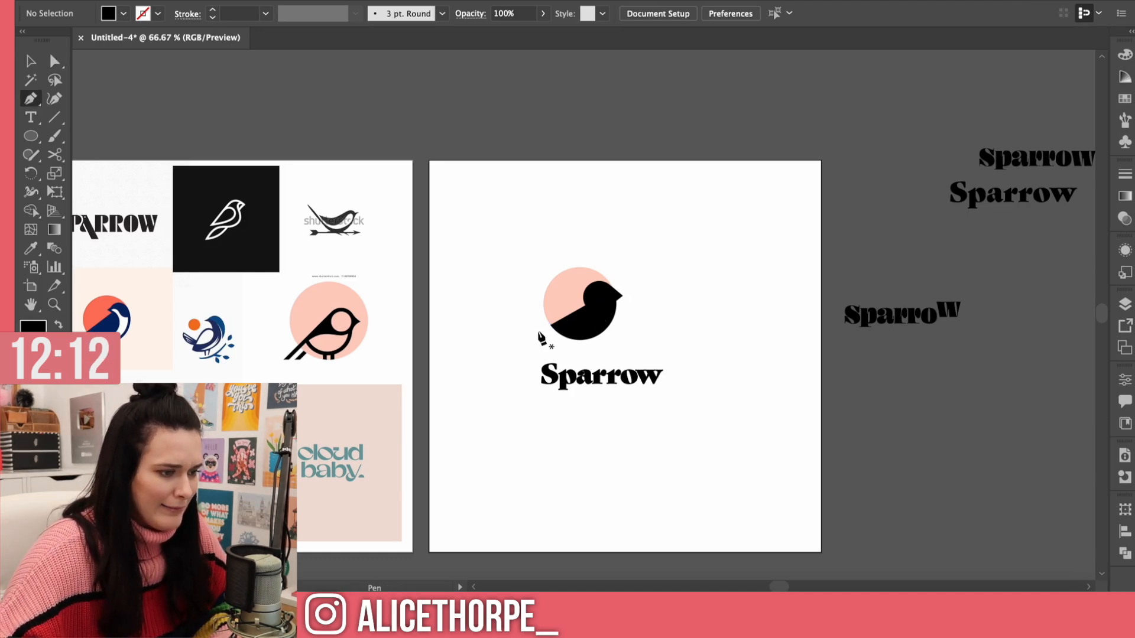
pyautogui.hotkey('ctrl', '=')
pyautogui.hotkey('ctrl', '=')
pyautogui.hotkey('ctrl', '=')
pyautogui.hotkey('ctrl', '=')
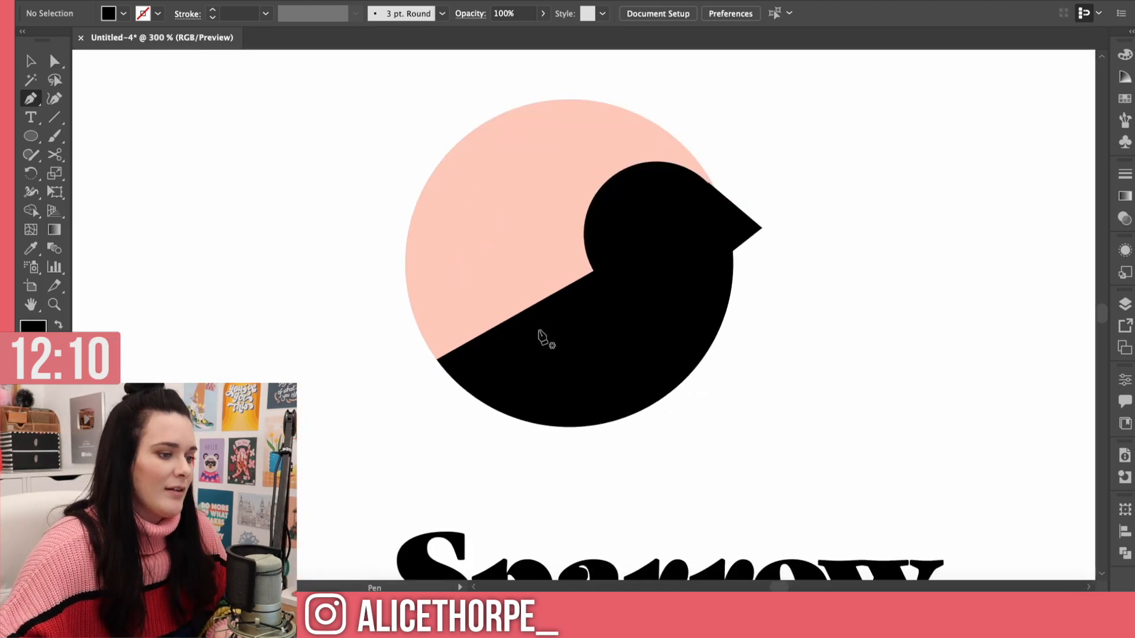
pyautogui.moveTo(436, 359); pyautogui.dragTo(376, 394)
pyautogui.click(376, 394)
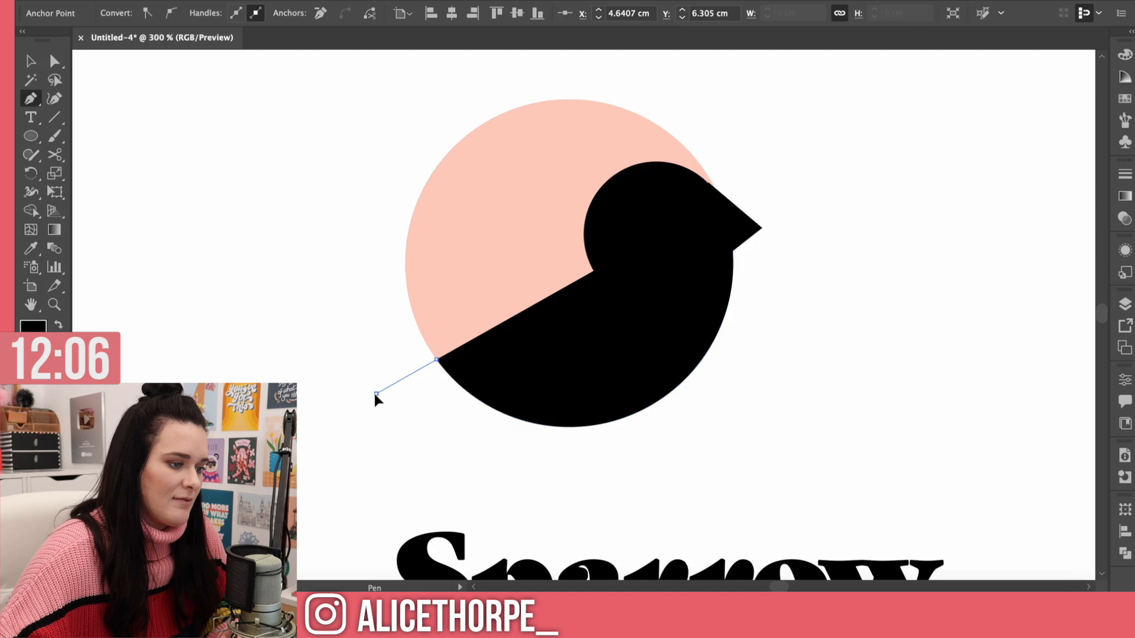
pyautogui.moveTo(493, 386); pyautogui.dragTo(542, 327)
pyautogui.hotkey('ctrl', 'z')
pyautogui.hotkey('ctrl', 'z')
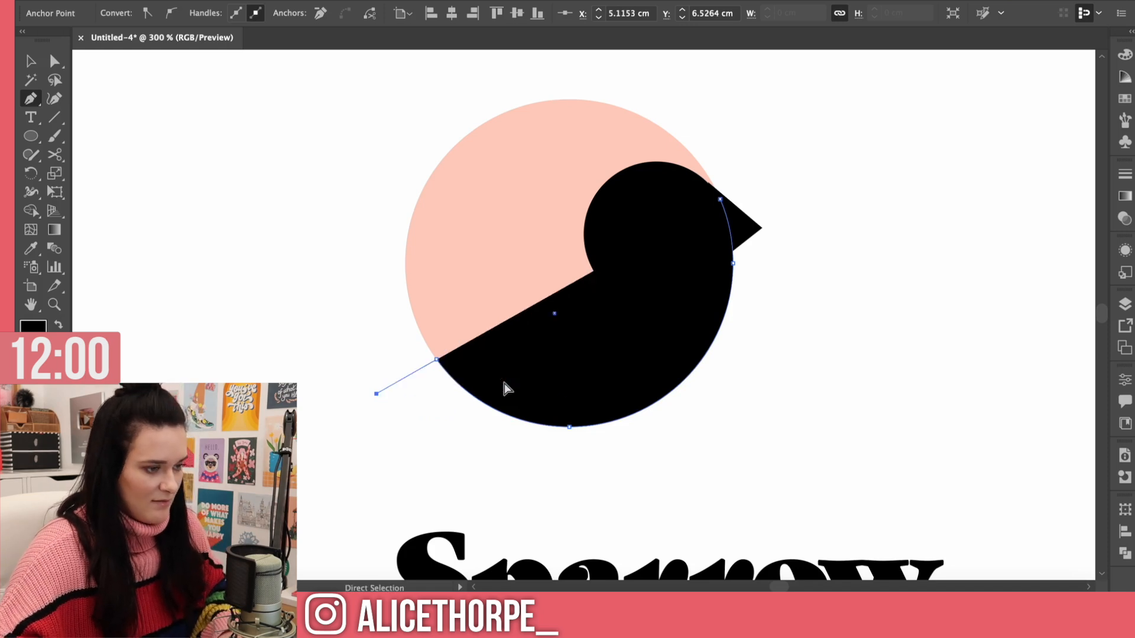
pyautogui.moveTo(404, 402); pyautogui.dragTo(427, 390)
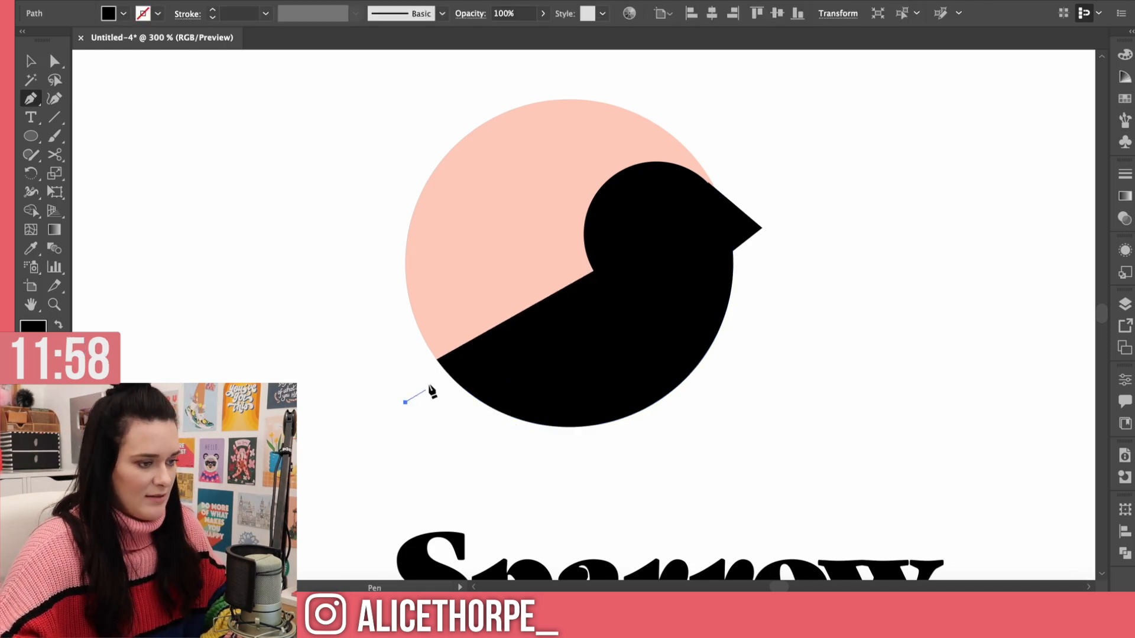
pyautogui.hotkey('ctrl', 'z')
# Step: Draw a closed tail with the Pen tool, extending the bird's straight back past the circle and curving underneath into the body
pyautogui.click(372, 393)
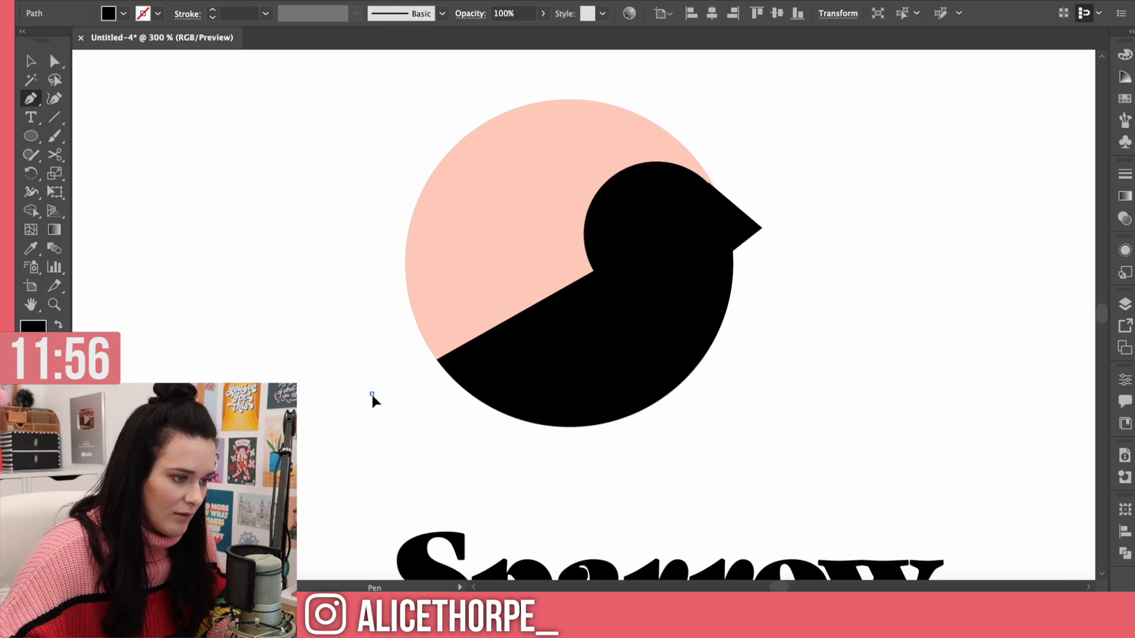
pyautogui.keyDown('ctrl'); pyautogui.click(438, 360); pyautogui.keyUp('ctrl')
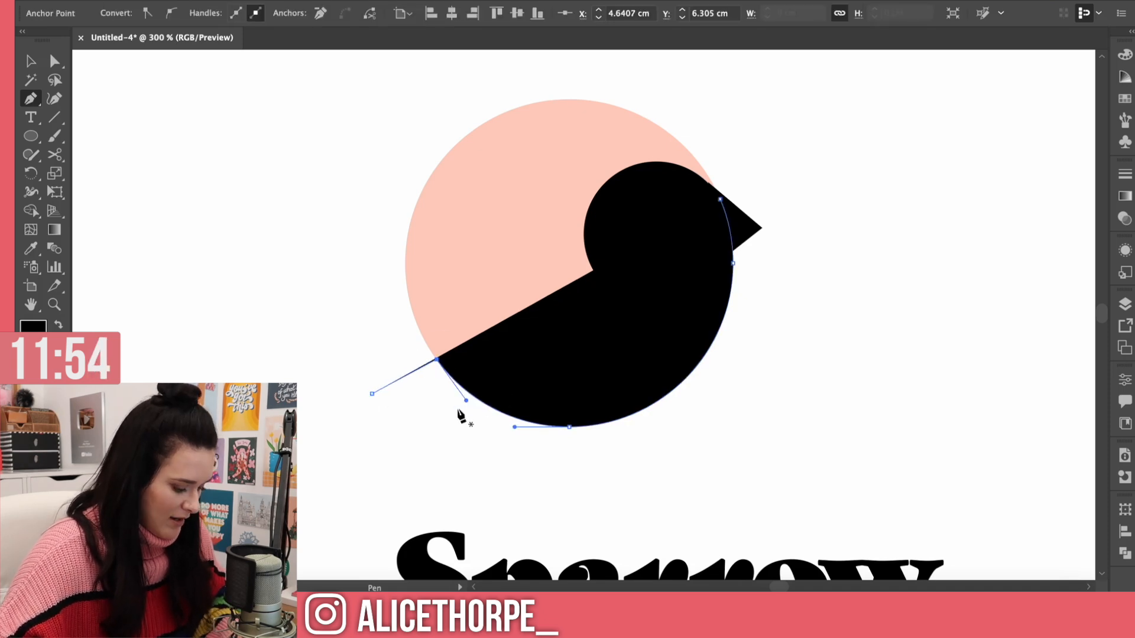
pyautogui.moveTo(491, 398); pyautogui.dragTo(559, 349)
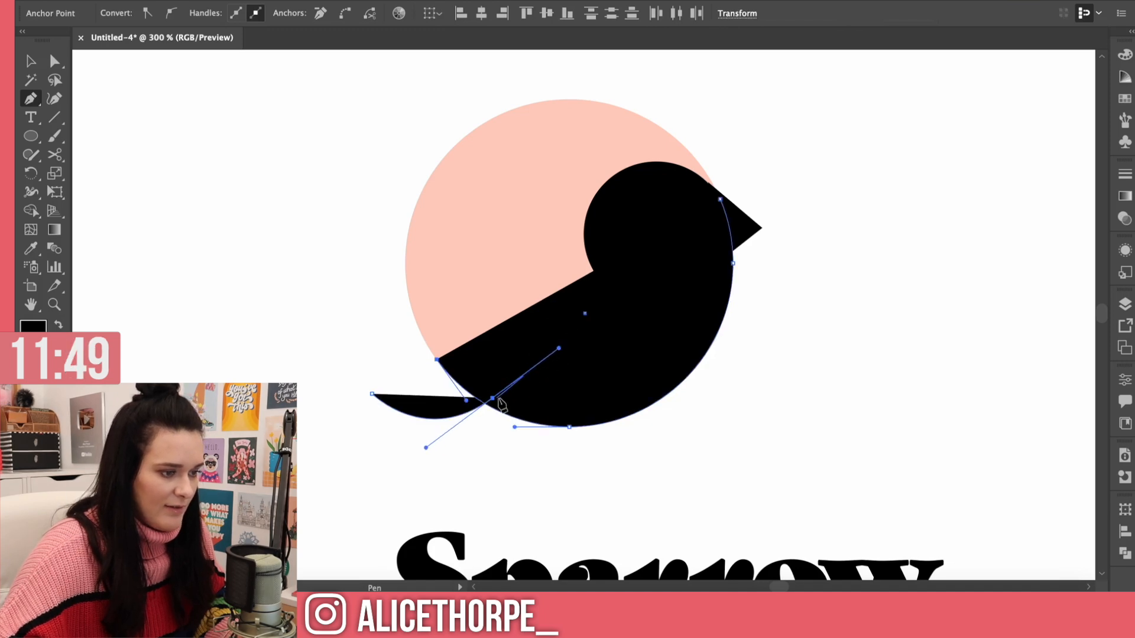
pyautogui.click(437, 360)
pyautogui.moveTo(374, 393); pyautogui.dragTo(795, 494)
pyautogui.press('v')
pyautogui.click(809, 493)
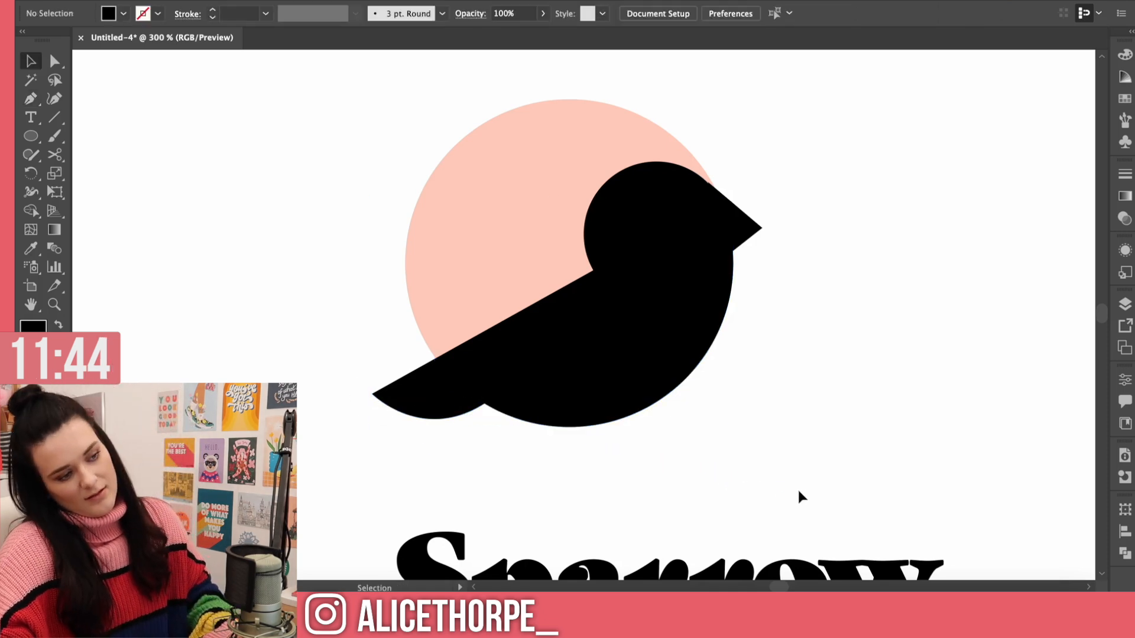
# Step: Try to curve the triangular beak with the Anchor Point tool and reshape it by adjusting its points and handles
pyautogui.scroll(2, 797, 487)
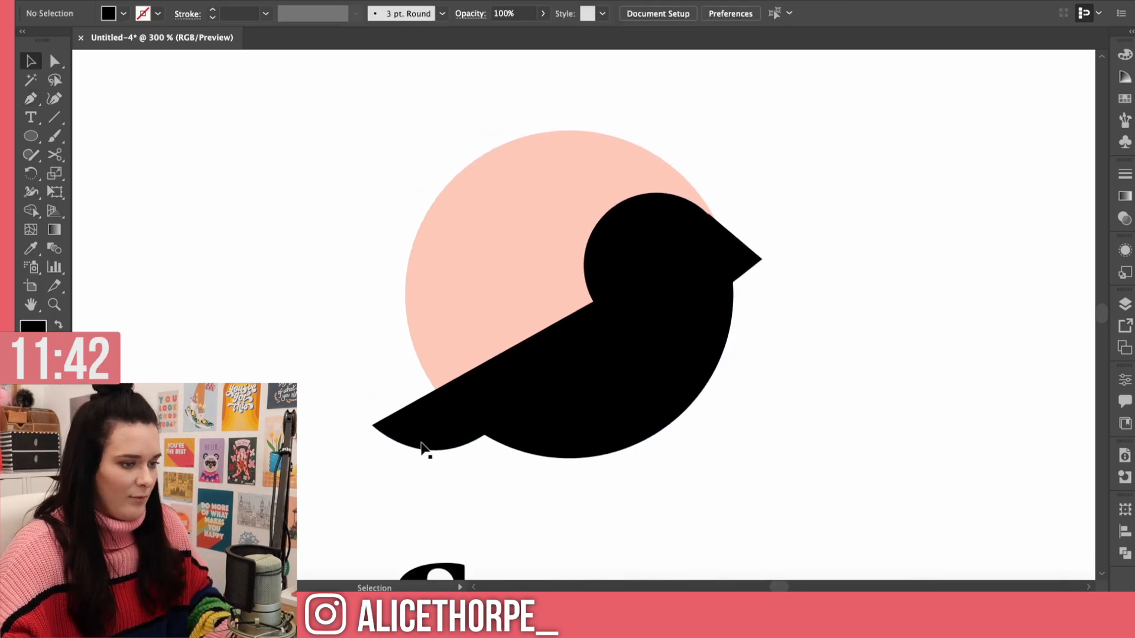
pyautogui.click(747, 264)
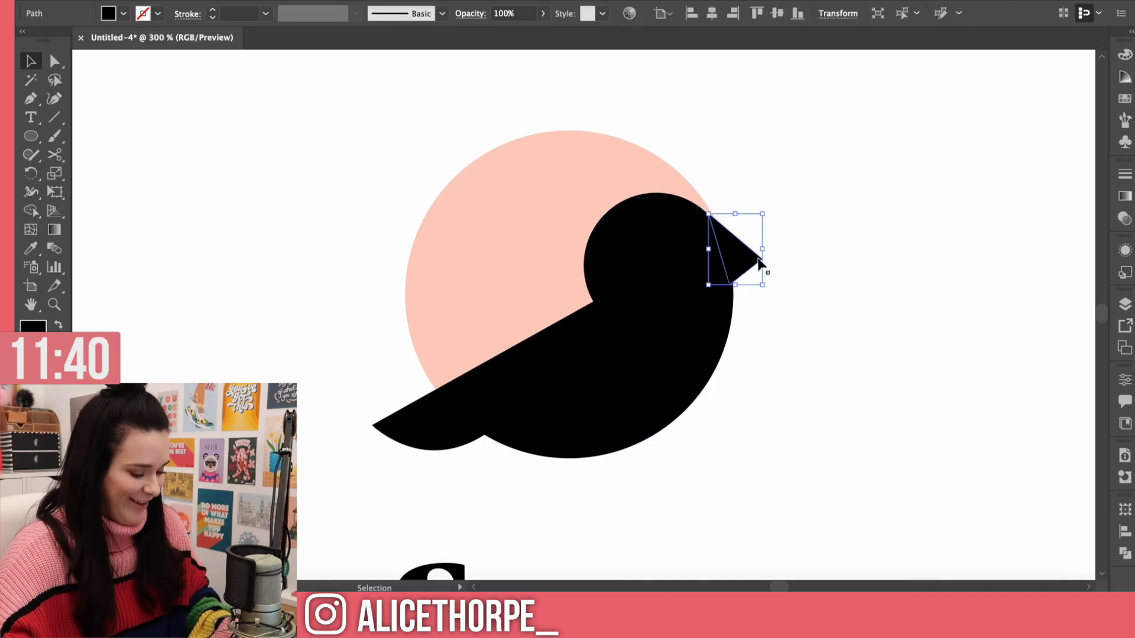
pyautogui.click(29, 102)
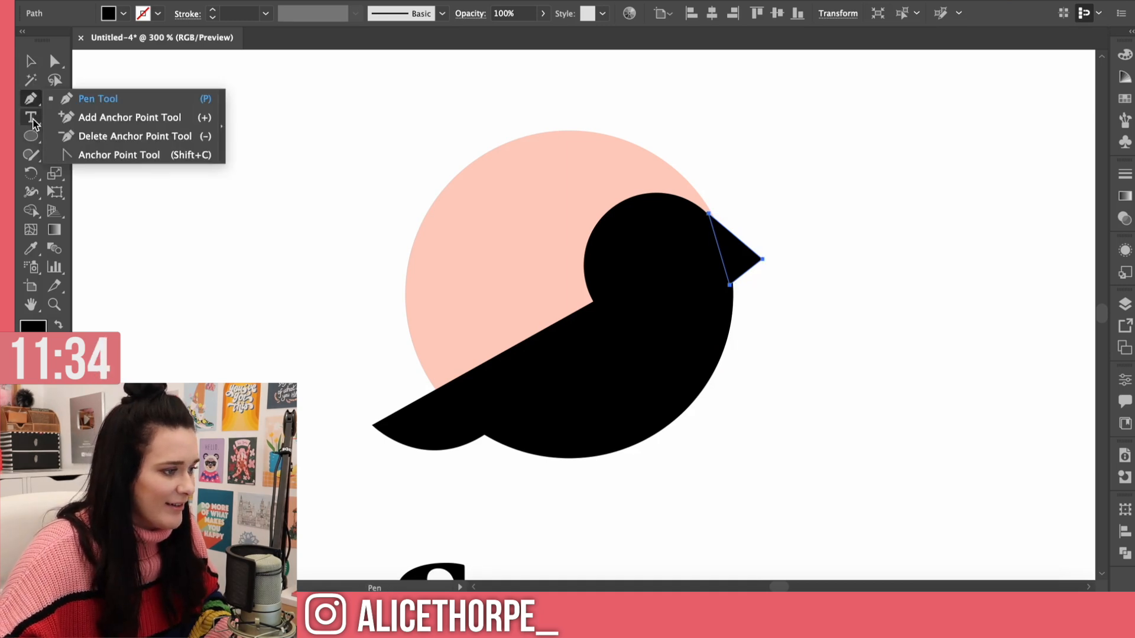
pyautogui.click(95, 155)
pyautogui.moveTo(761, 260); pyautogui.dragTo(784, 264)
pyautogui.press('a')
pyautogui.click(814, 263)
pyautogui.click(764, 261)
pyautogui.moveTo(765, 262); pyautogui.dragTo(752, 225)
pyautogui.press('super+=')
pyautogui.press('super+=')
pyautogui.press('super+=')
pyautogui.click(614, 349)
pyautogui.click(580, 314)
pyautogui.moveTo(555, 241); pyautogui.dragTo(527, 314)
pyautogui.press('super+z')
pyautogui.click(580, 314)
pyautogui.moveTo(556, 241); pyautogui.dragTo(525, 303)
pyautogui.moveTo(636, 324); pyautogui.dragTo(656, 337)
pyautogui.moveTo(526, 297); pyautogui.dragTo(542, 307)
# Step: Delete the triangular beak, redraw it with the Pen tool as a pointed shape with inward-curving edges, and refine its curves
pyautogui.press('BackSpace')
pyautogui.press('BackSpace')
pyautogui.press('p')
pyautogui.click(425, 230)
pyautogui.moveTo(592, 280); pyautogui.dragTo(679, 280)
pyautogui.click(593, 281)
pyautogui.moveTo(492, 369)
pyautogui.mouseDown()
pyautogui.moveTo(481, 423)
pyautogui.moveTo(512, 410)
pyautogui.mouseUp()
pyautogui.press('a')
pyautogui.moveTo(525, 358); pyautogui.dragTo(514, 324)
pyautogui.moveTo(514, 413); pyautogui.dragTo(515, 425)
# Step: Examine the bird's overall silhouette and its balance with the wordmark on the artboard
pyautogui.press('super+minus')
pyautogui.press('super+minus')
pyautogui.press('super+minus')
pyautogui.press('super+minus')
pyautogui.press('super+minus')
pyautogui.keyDown('super'); pyautogui.click(713, 427); pyautogui.keyUp('super')
pyautogui.press('super+minus')
pyautogui.click(497, 378)
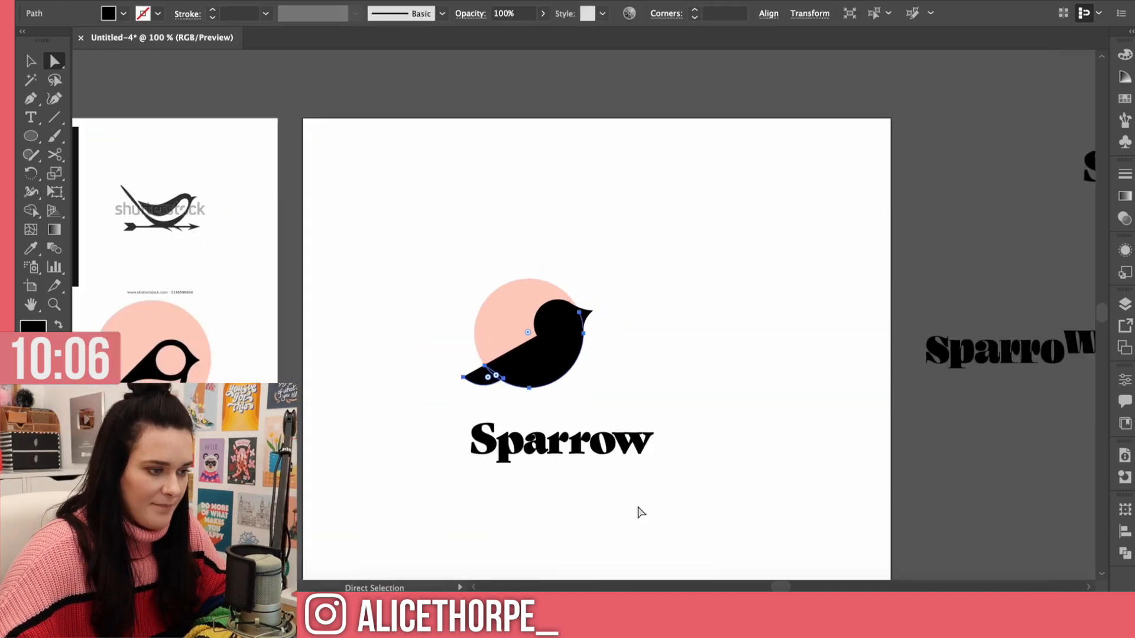
pyautogui.click(473, 456)
pyautogui.hscroll(-5, 982, 360)
pyautogui.click(851, 369)
# Step: Move the head circle slightly lower on the body and adjust the beak to suit the head's new position
pyautogui.press('super+plus')
pyautogui.press('super+plus')
pyautogui.press('super+plus')
pyautogui.moveTo(676, 199); pyautogui.dragTo(678, 214)
pyautogui.moveTo(762, 194); pyautogui.dragTo(792, 174)
pyautogui.press('v')
pyautogui.click(852, 342)
pyautogui.scroll(3, 852, 343)
pyautogui.scroll(-2, 852, 342)
# Step: Reshape the tail by shifting its inner anchor point further into the body and extending the handle of its lower curve
pyautogui.press('a')
pyautogui.click(519, 440)
pyautogui.moveTo(523, 438); pyautogui.dragTo(535, 442)
pyautogui.moveTo(479, 472); pyautogui.dragTo(469, 491)
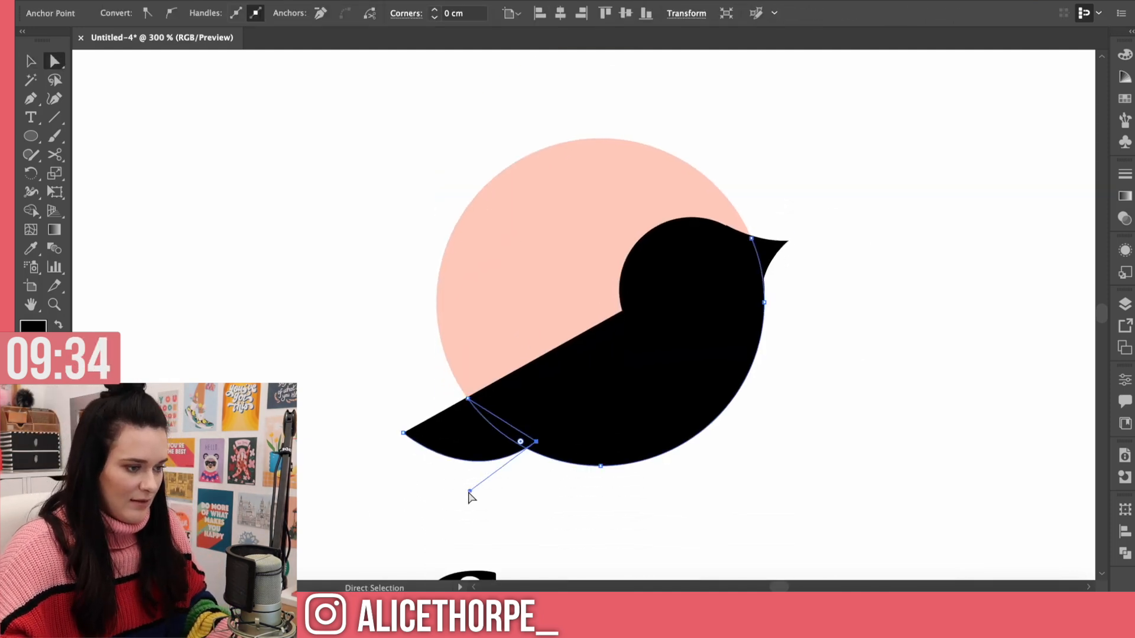
pyautogui.click(438, 443)
# Step: Draw a closed curved belly shape along the bird's underside and chest with the Pen tool, and fill it with sampled white
pyautogui.press('p')
pyautogui.click(552, 438)
pyautogui.moveTo(697, 325); pyautogui.dragTo(719, 266)
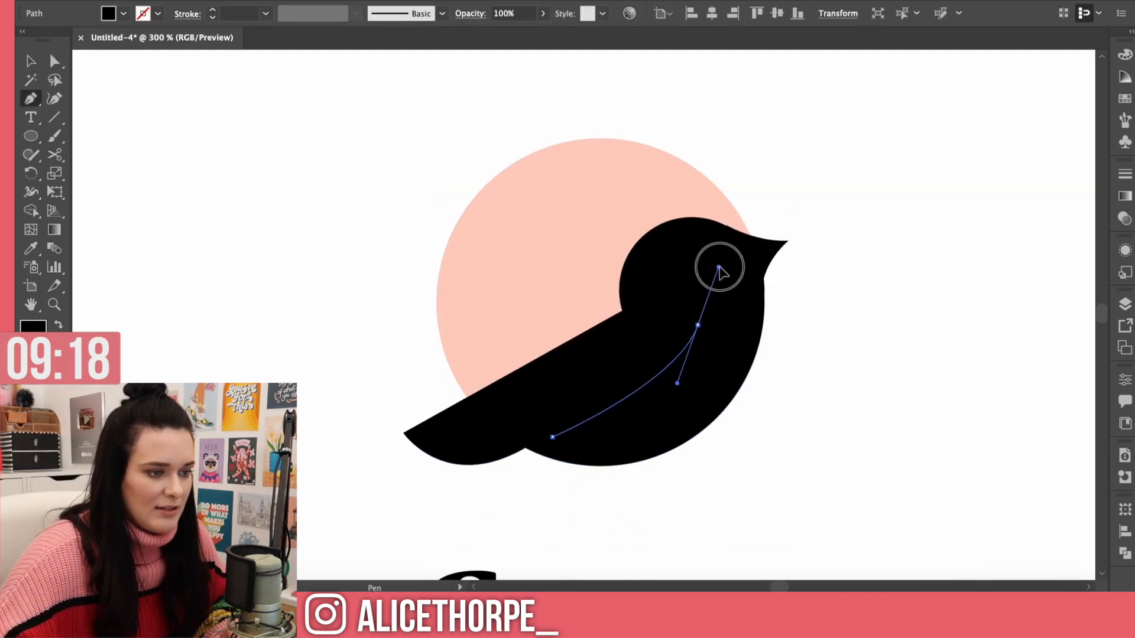
pyautogui.click(710, 275)
pyautogui.moveTo(740, 313); pyautogui.dragTo(756, 325)
pyautogui.moveTo(664, 416)
pyautogui.mouseDown()
pyautogui.moveTo(613, 453)
pyautogui.moveTo(589, 454)
pyautogui.mouseUp()
pyautogui.click(552, 437)
pyautogui.press('i')
pyautogui.click(976, 408)
pyautogui.press('v')
pyautogui.click(976, 408)
# Step: Select all the bird's parts, move them up and to the left over the pink circle, and rotate them slightly clockwise
pyautogui.click(718, 334)
pyautogui.click(390, 231)
pyautogui.moveTo(390, 231); pyautogui.dragTo(661, 426)
pyautogui.moveTo(620, 380); pyautogui.dragTo(587, 327)
pyautogui.moveTo(768, 155); pyautogui.dragTo(778, 171)
pyautogui.click(995, 523)
pyautogui.press('super+minus')
pyautogui.press('super+minus')
pyautogui.press('super+minus')
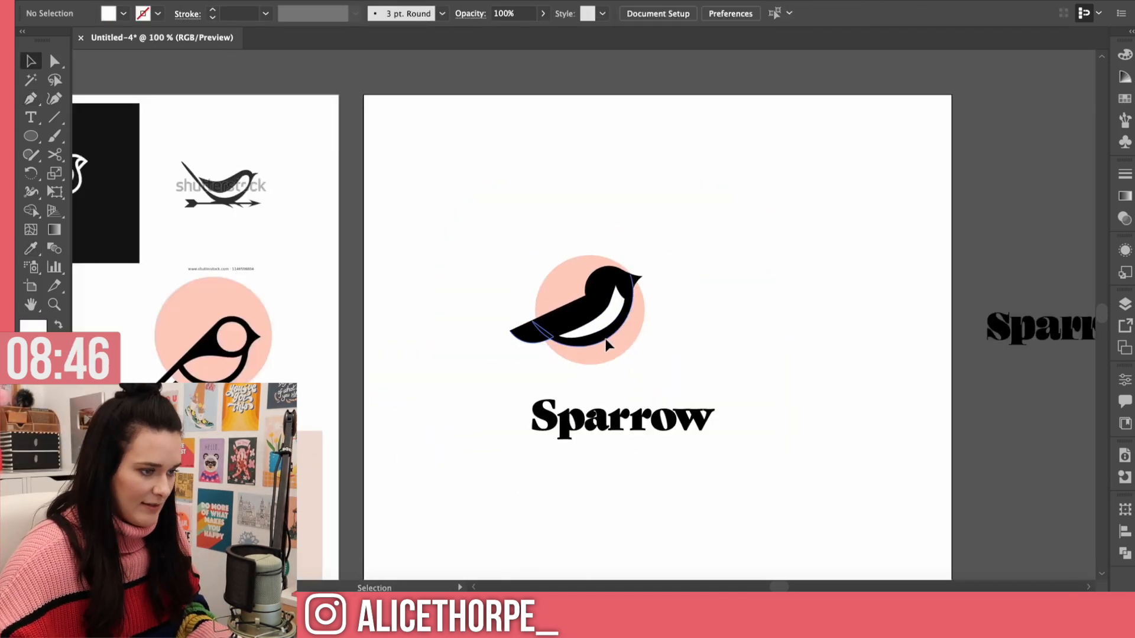
# Step: Draw a narrow rectangular leg under the belly, fill it with the body's black, and place a slightly higher copy beside it
pyautogui.click(605, 322)
pyautogui.press('super+equal')
pyautogui.press('super+equal')
pyautogui.press('super+equal')
pyautogui.press('super+equal')
pyautogui.press('m')
pyautogui.moveTo(523, 442); pyautogui.dragTo(551, 509)
pyautogui.press('i')
pyautogui.click(585, 326)
pyautogui.keyDown('alt'); pyautogui.keyDown('super'); pyautogui.moveTo(531, 461); pyautogui.dragTo(586, 451); pyautogui.keyUp('super'); pyautogui.keyUp('alt')
# Step: Select both legs together with the bird's other parts and move the whole bird slightly up and to the right on the circle
pyautogui.keyDown('shift'); pyautogui.click(536, 478); pyautogui.keyUp('shift')
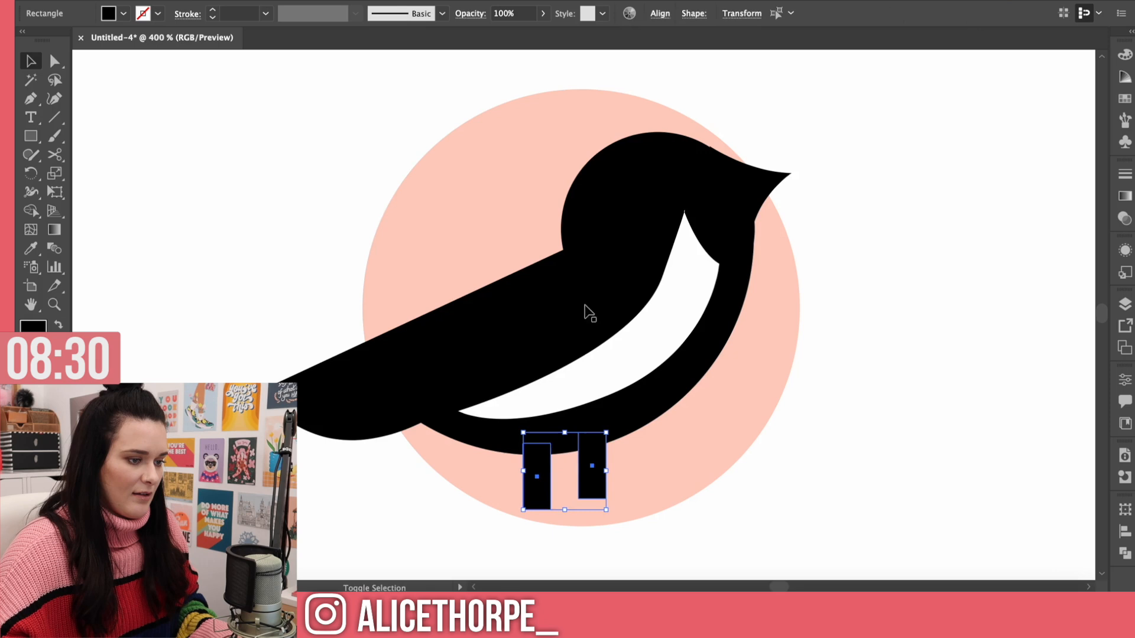
pyautogui.keyDown('shift'); pyautogui.click(585, 314); pyautogui.keyUp('shift')
pyautogui.keyDown('shift'); pyautogui.click(650, 178); pyautogui.keyUp('shift')
pyautogui.keyDown('shift'); pyautogui.click(762, 180); pyautogui.keyUp('shift')
pyautogui.moveTo(733, 284); pyautogui.dragTo(756, 273)
pyautogui.click(904, 311)
pyautogui.press('super+minus')
pyautogui.press('super+minus')
pyautogui.press('super+minus')
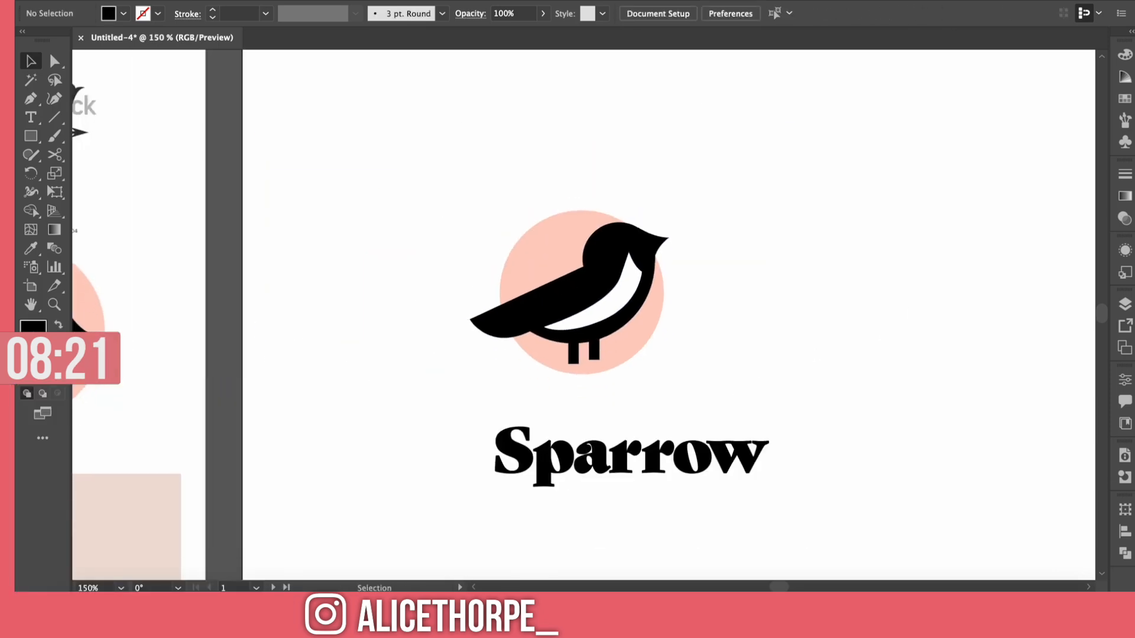
pyautogui.press('super+minus')
pyautogui.press('super+minus')
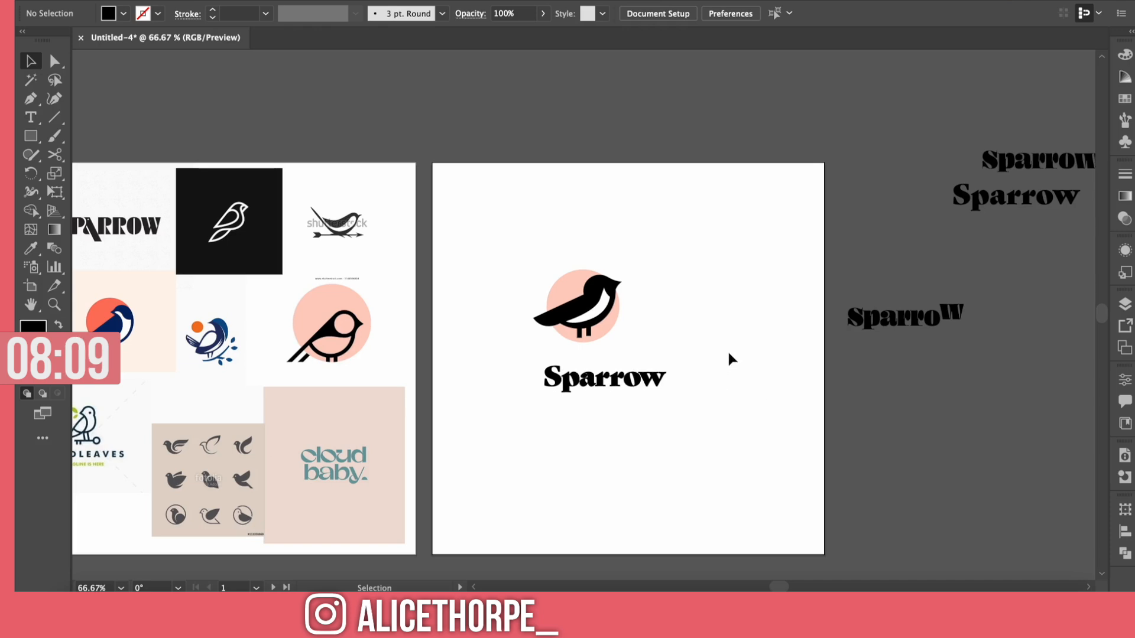
# Step: Move the anchor point on the white belly's lower edge slightly down with Direct Selection to widen the belly
pyautogui.click(585, 315)
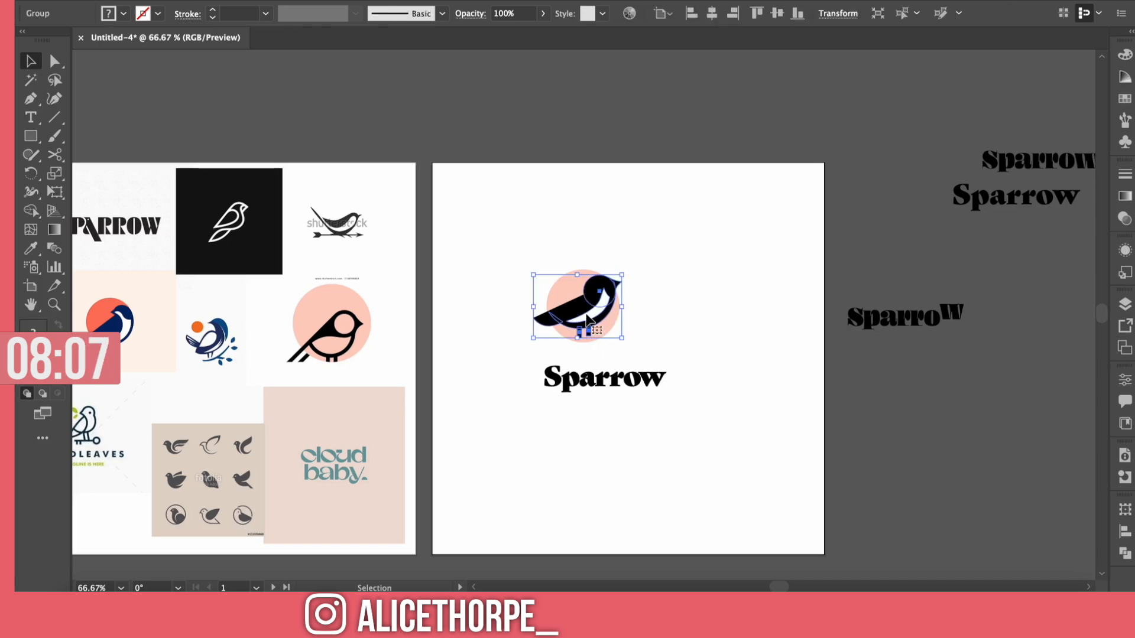
pyautogui.press('super+equal')
pyautogui.press('super+equal')
pyautogui.press('super+equal')
pyautogui.press('super+equal')
pyautogui.press('super+equal')
pyautogui.press('super+equal')
pyautogui.press('a')
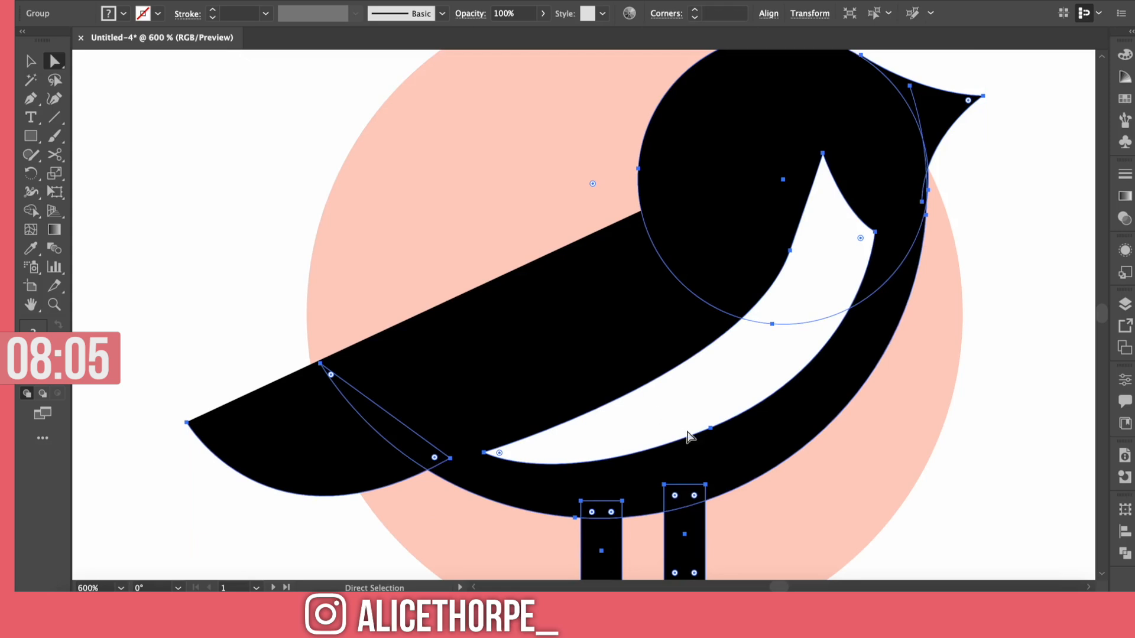
pyautogui.moveTo(712, 434); pyautogui.dragTo(710, 444)
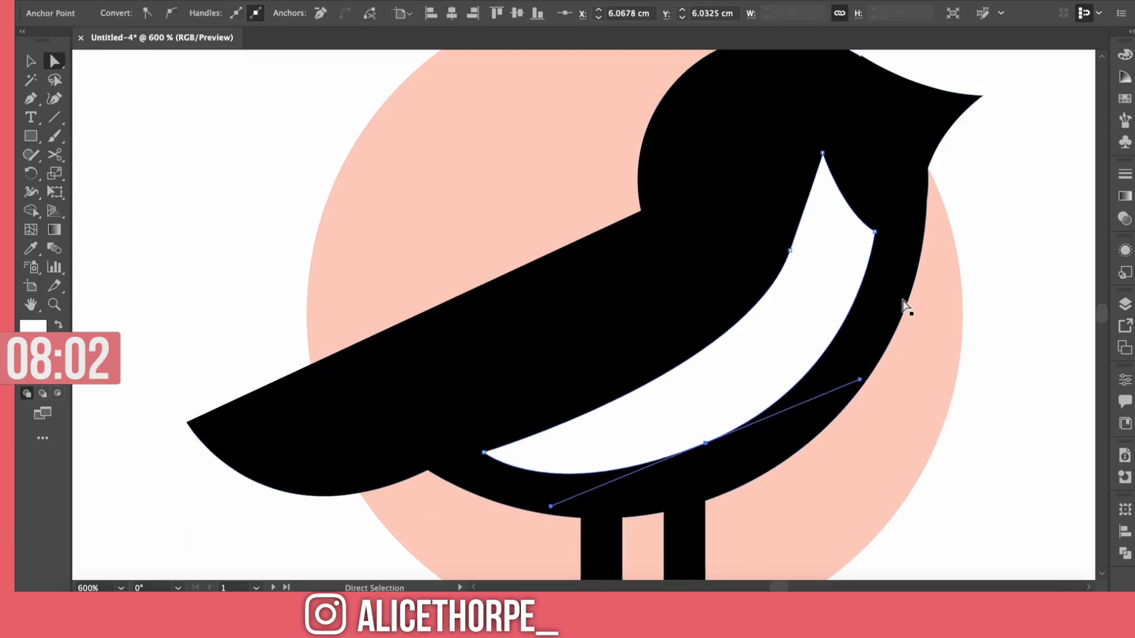
# Step: Smooth the white belly's inner curve by shortening its upper handle and repositioning its anchor point
pyautogui.click(790, 251)
pyautogui.moveTo(833, 130); pyautogui.dragTo(826, 185)
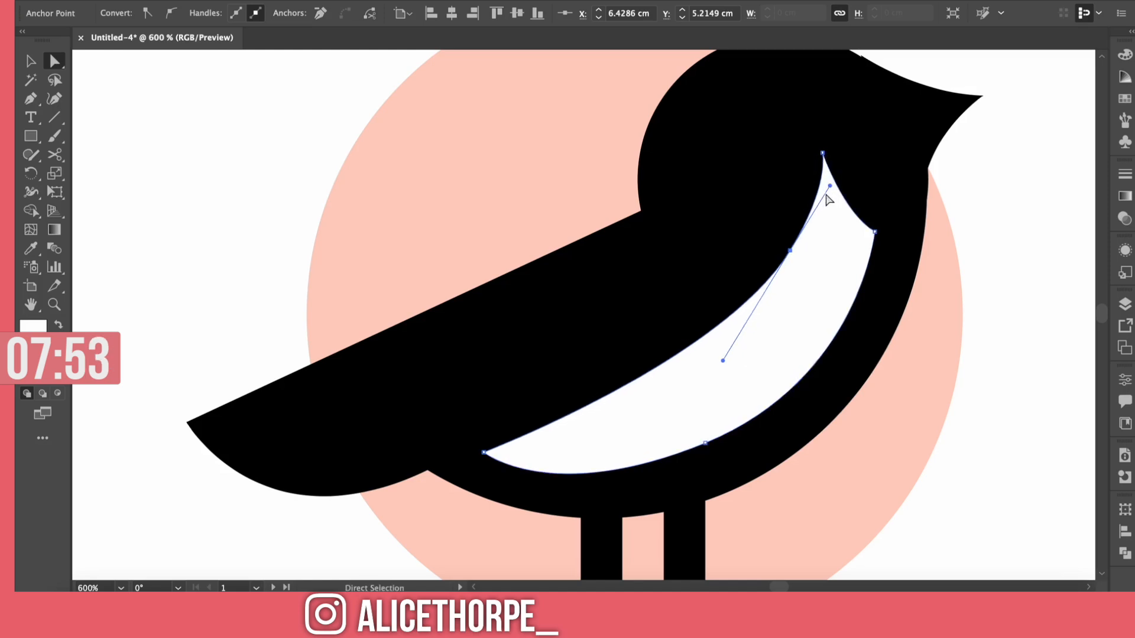
pyautogui.click(790, 251)
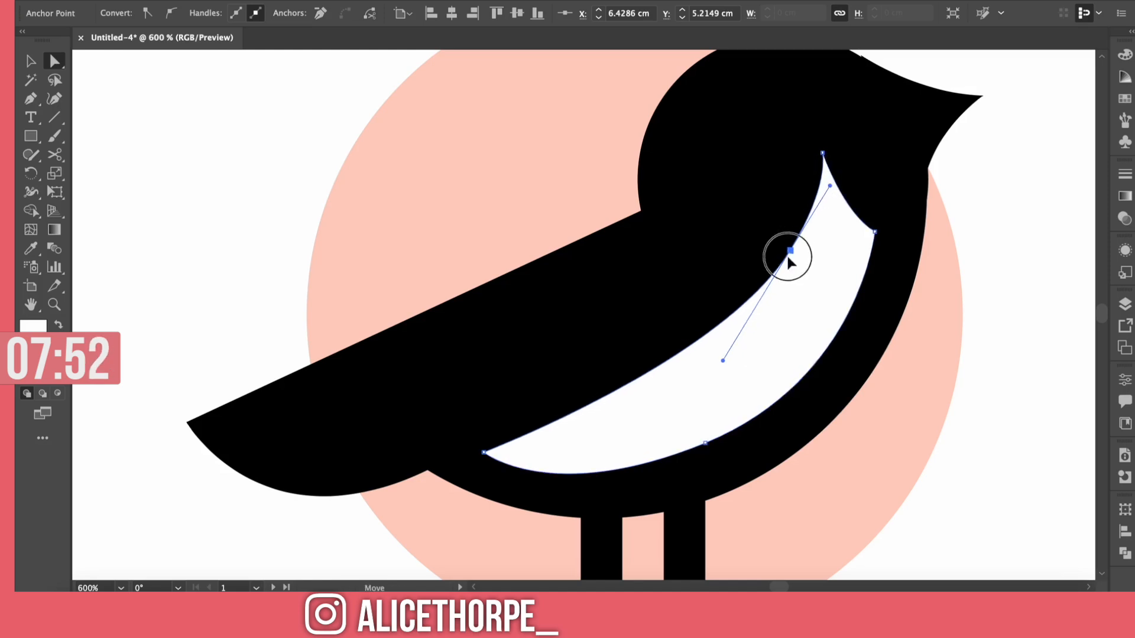
pyautogui.click(1029, 312)
pyautogui.scroll(1, 1033, 309)
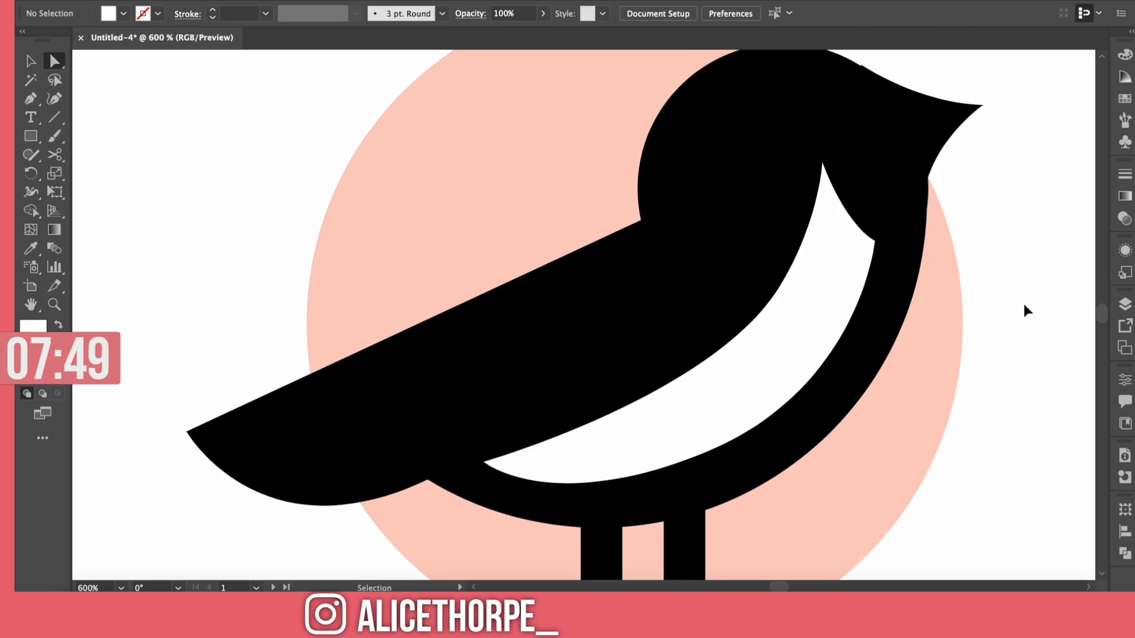
# Step: Select the whole Sparrow wordmark and move it up and to the left so it sits directly beneath the pink circle
pyautogui.hotkey('ctrl', '0')
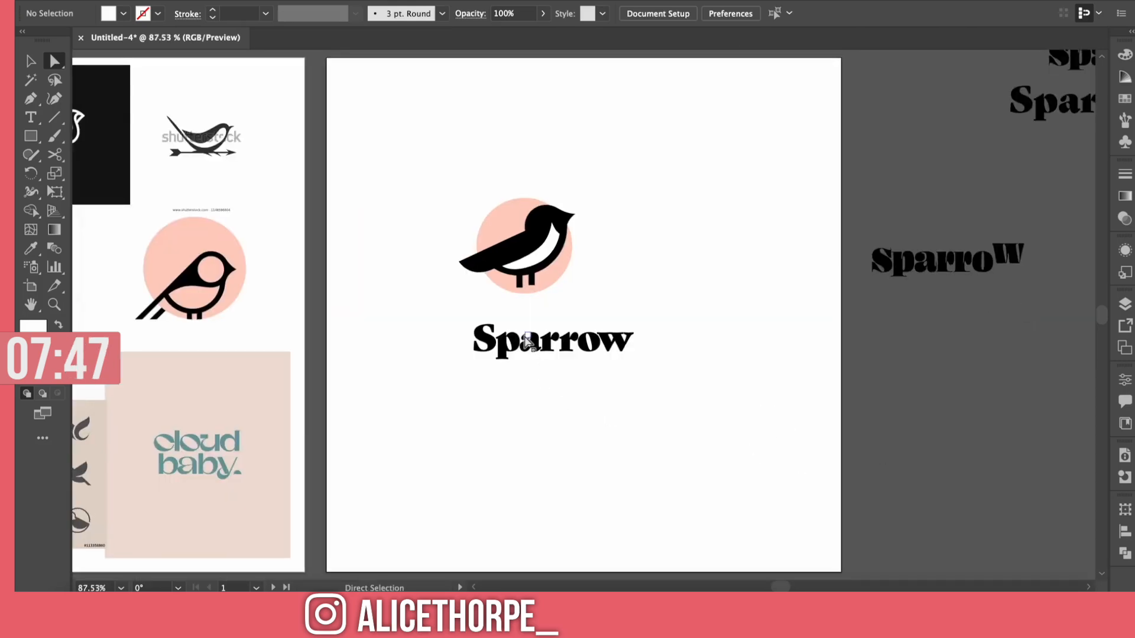
pyautogui.click(528, 343)
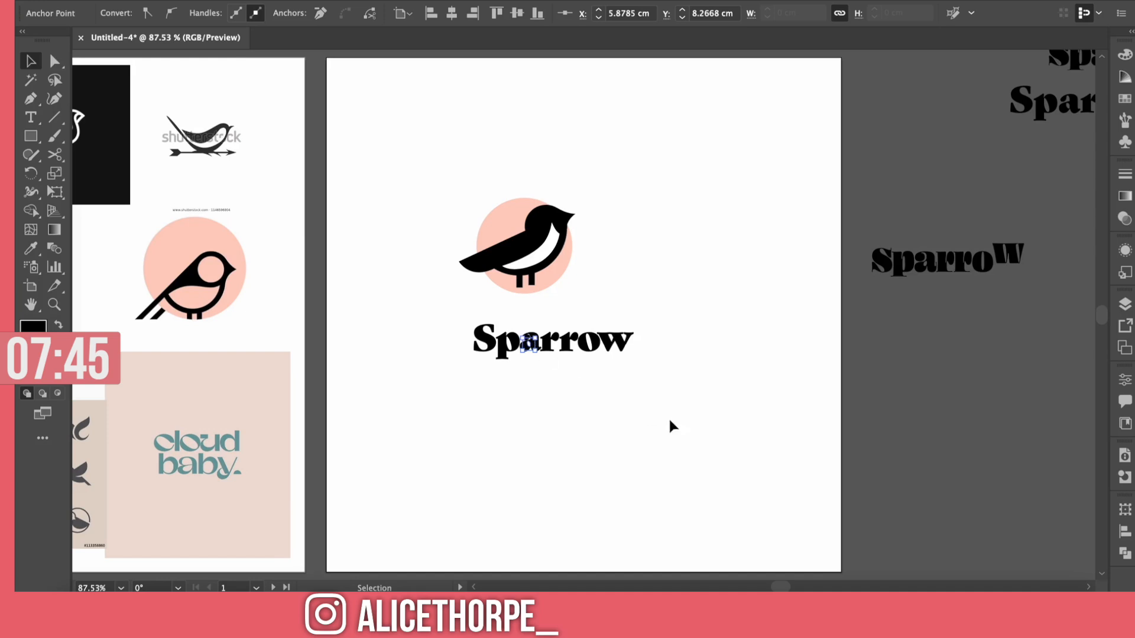
pyautogui.press('super+equal')
pyautogui.press('super+equal')
pyautogui.press('super+equal')
pyautogui.press('super+equal')
pyautogui.click(699, 377)
pyautogui.scroll(1, 634, 408)
pyautogui.click(575, 328)
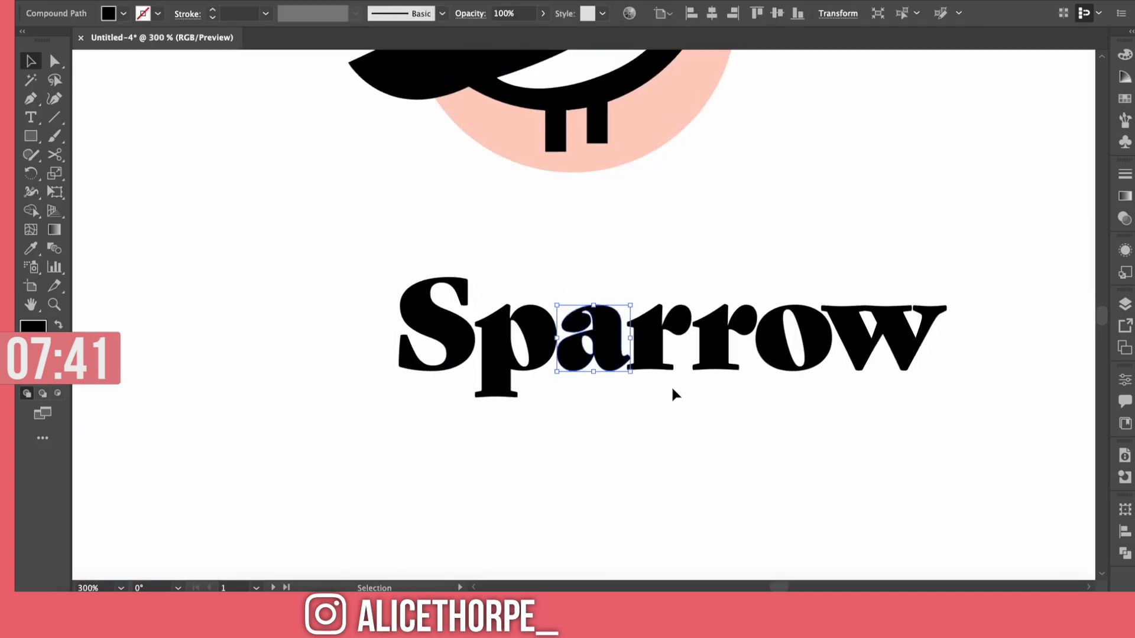
pyautogui.moveTo(418, 238); pyautogui.dragTo(965, 409)
pyautogui.moveTo(880, 343); pyautogui.dragTo(806, 222)
pyautogui.click(835, 302)
# Step: Slim the letter a's upper teardrop by moving its inner-edge anchor point left with Direct Selection and shortening the curve handle above it
pyautogui.click(511, 220)
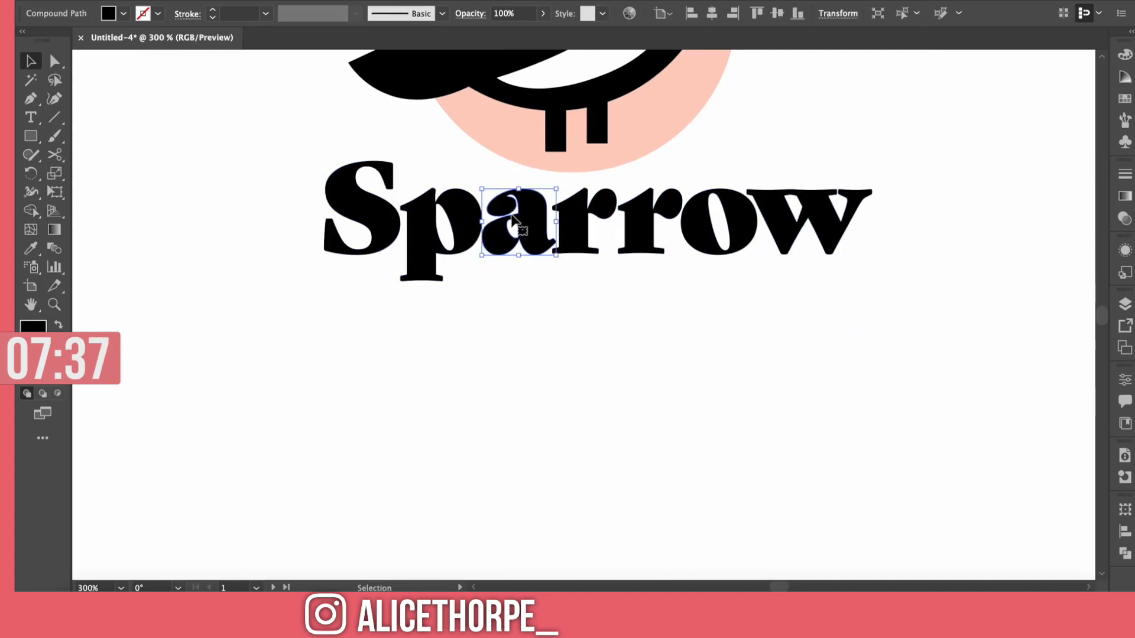
pyautogui.press('super+equal')
pyautogui.press('super+equal')
pyautogui.press('super+equal')
pyautogui.press('super+equal')
pyautogui.press('super+equal')
pyautogui.press('a')
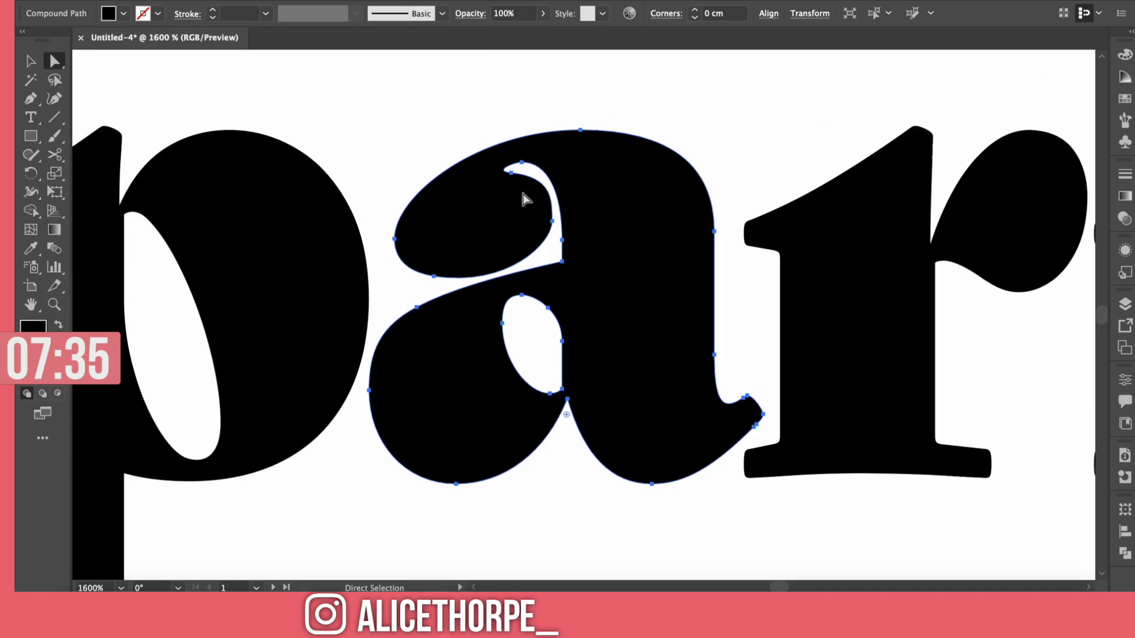
pyautogui.moveTo(553, 222); pyautogui.dragTo(532, 219)
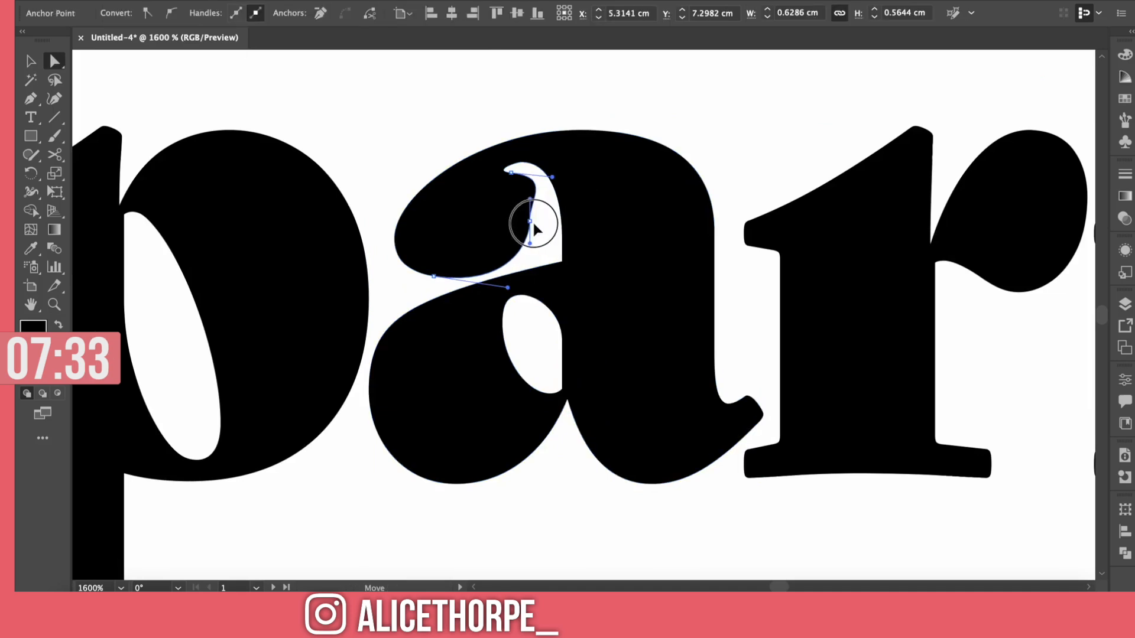
pyautogui.moveTo(554, 178); pyautogui.dragTo(527, 183)
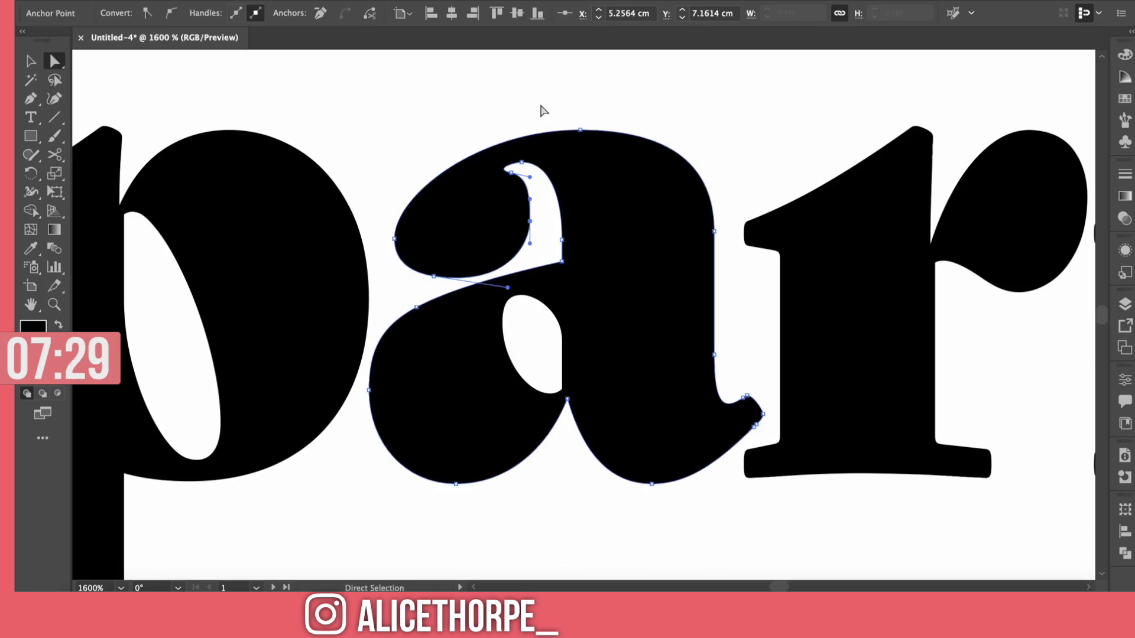
pyautogui.click(520, 90)
# Step: Raise the anchor point on the underside of the a's teardrop and level its handles to widen the gap above the bowl
pyautogui.click(486, 274)
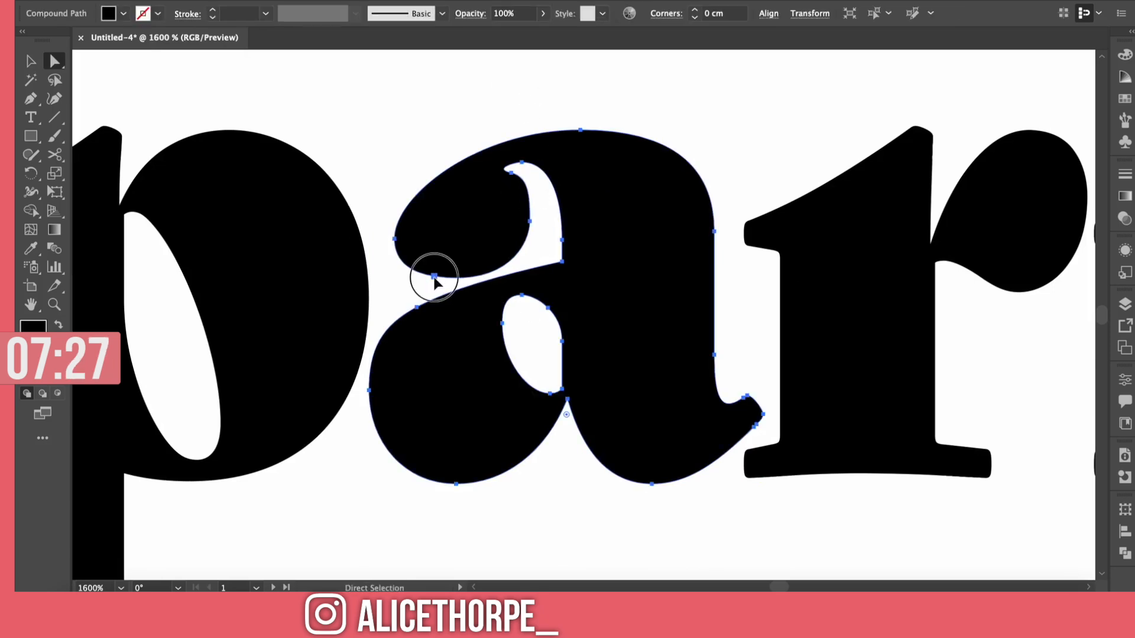
pyautogui.moveTo(434, 283); pyautogui.dragTo(444, 271)
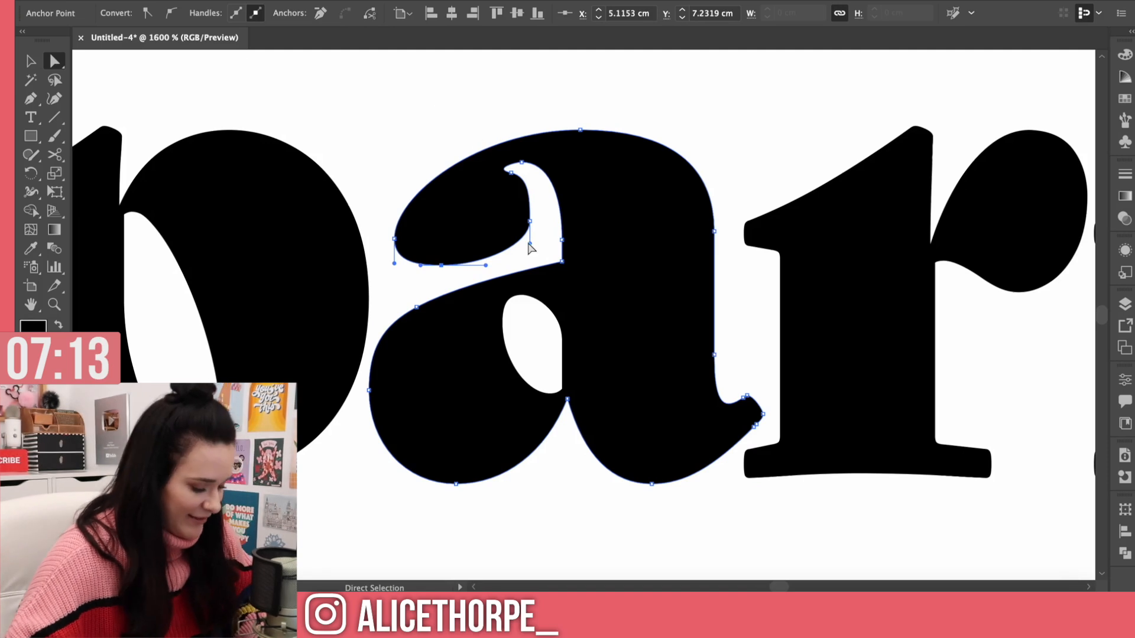
pyautogui.click(319, 89)
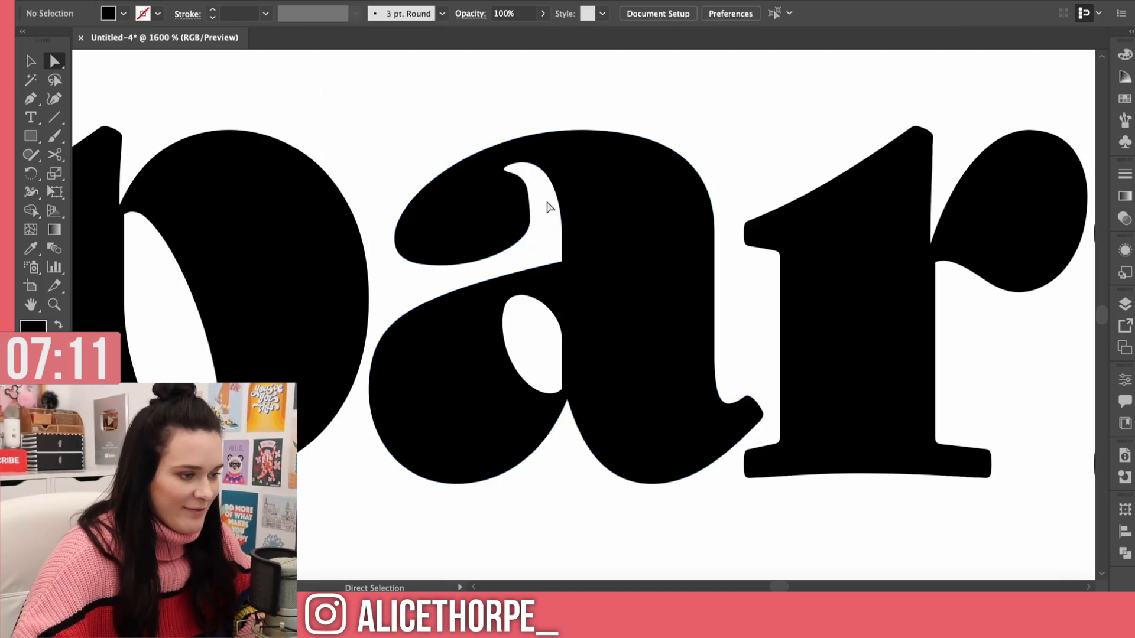
pyautogui.click(517, 218)
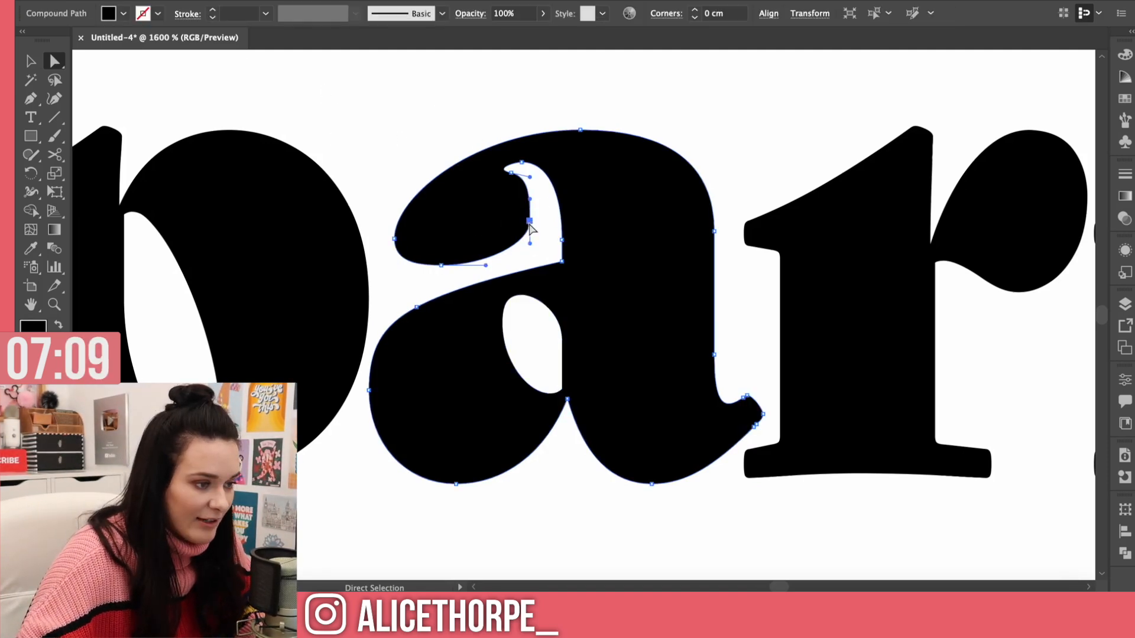
pyautogui.click(529, 221)
pyautogui.click(522, 251)
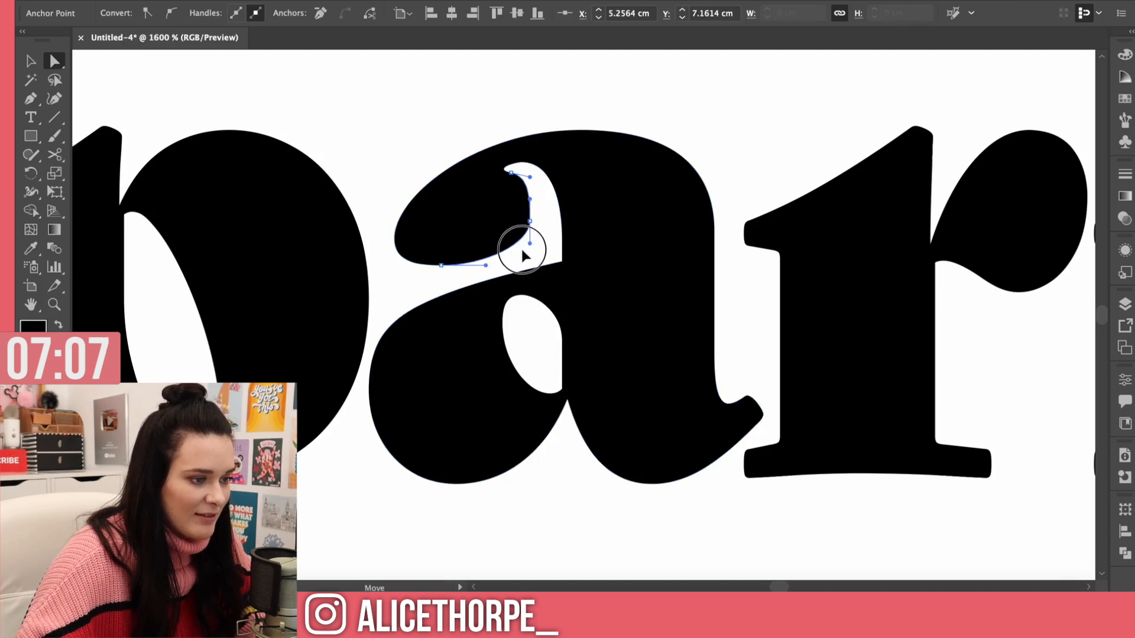
pyautogui.click(643, 68)
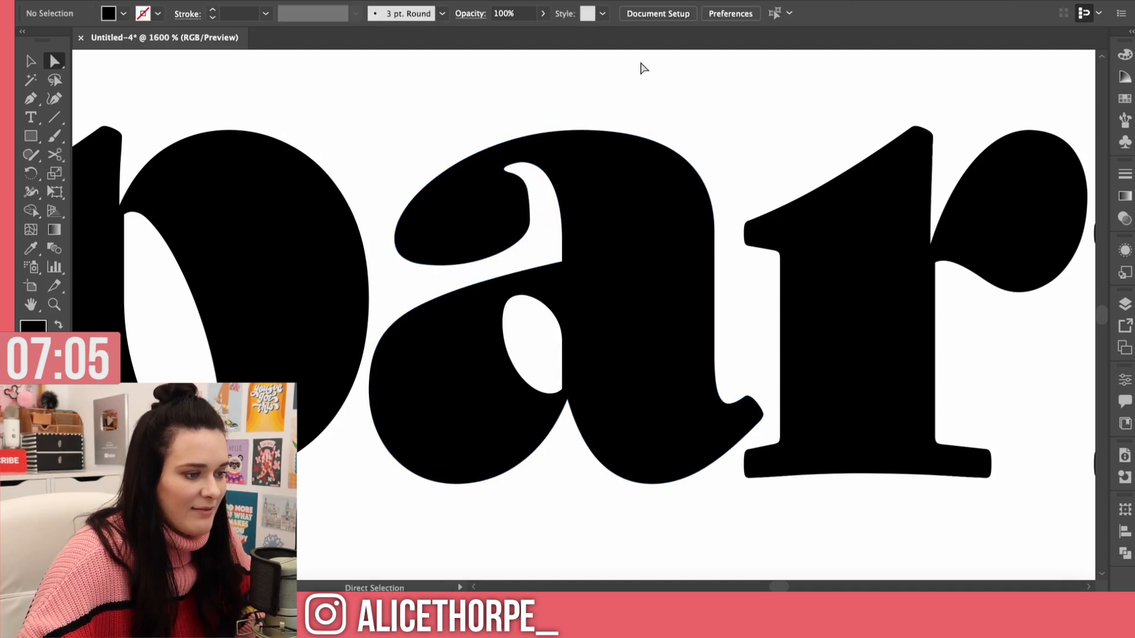
# Step: Select the whole wordmark and shift it slightly left and up to centre it under the circle
pyautogui.press('super+minus')
pyautogui.press('super+minus')
pyautogui.press('super+minus')
pyautogui.press('super+minus')
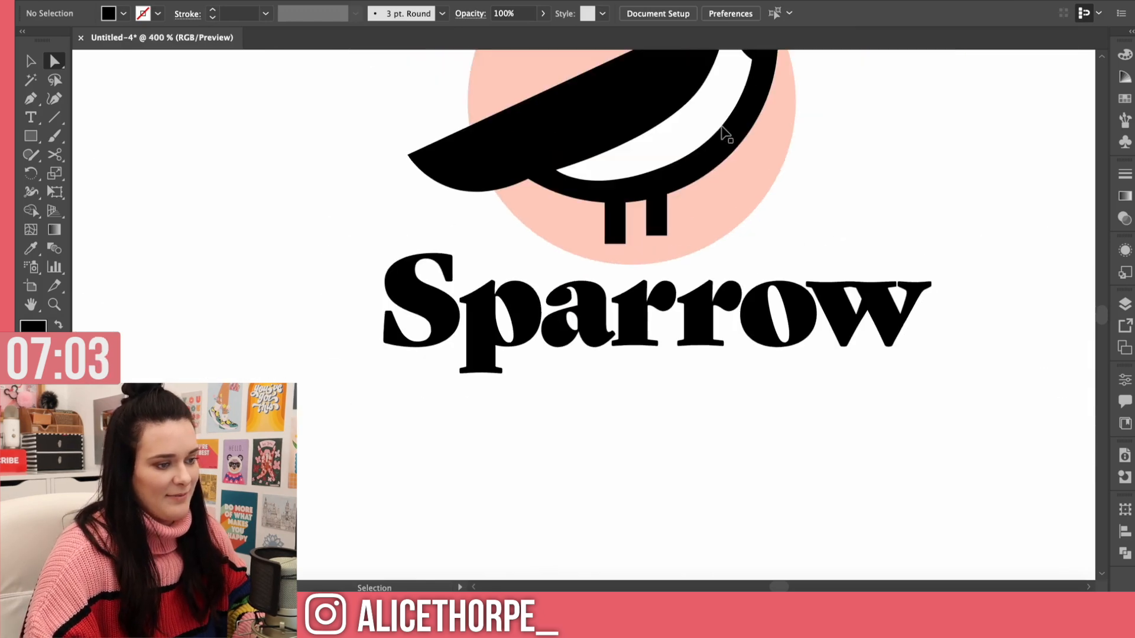
pyautogui.press('super+minus')
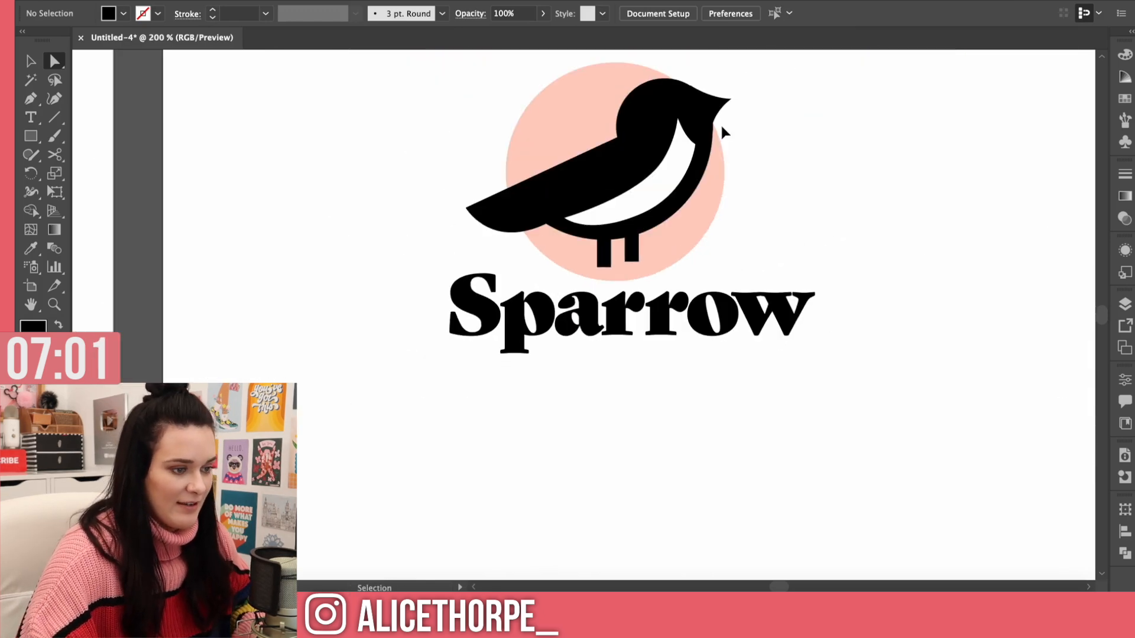
pyautogui.scroll(1, 928, 312)
pyautogui.press('v')
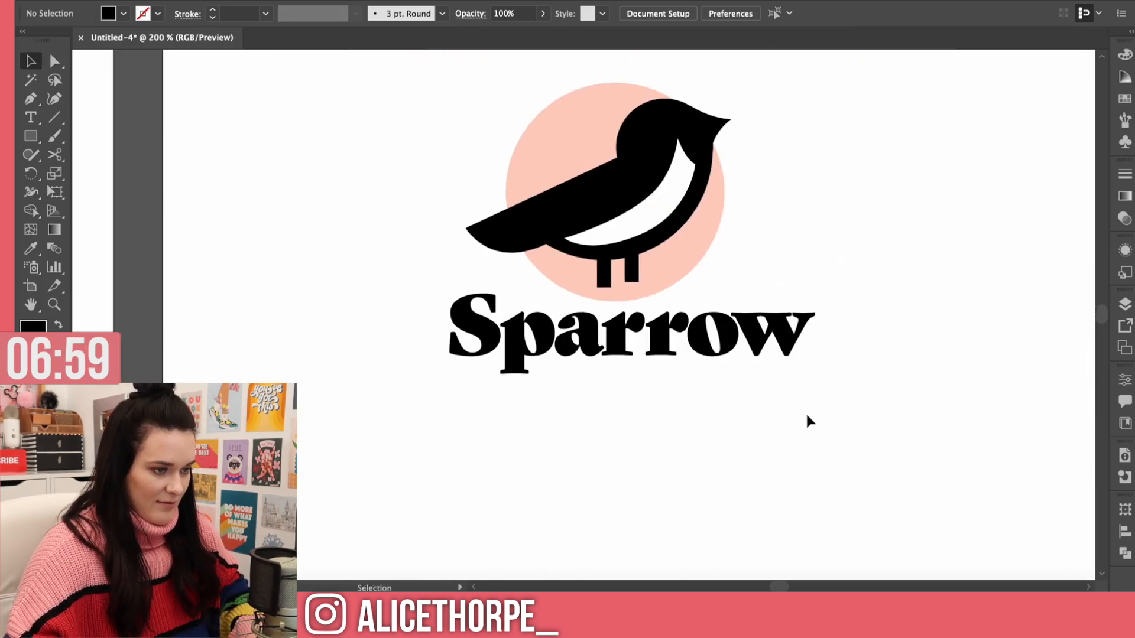
pyautogui.moveTo(519, 371); pyautogui.dragTo(530, 339)
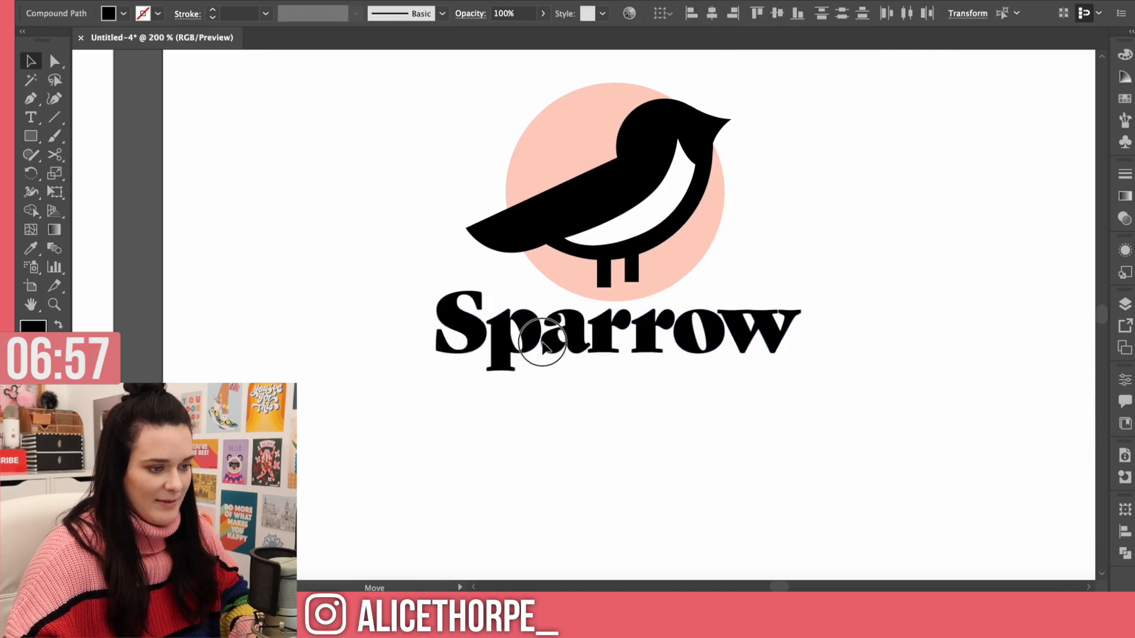
pyautogui.click(908, 381)
# Step: Select the bird, circle and wordmark together and move the logo to the artboard's upper-left corner
pyautogui.press('super+minus')
pyautogui.press('super+minus')
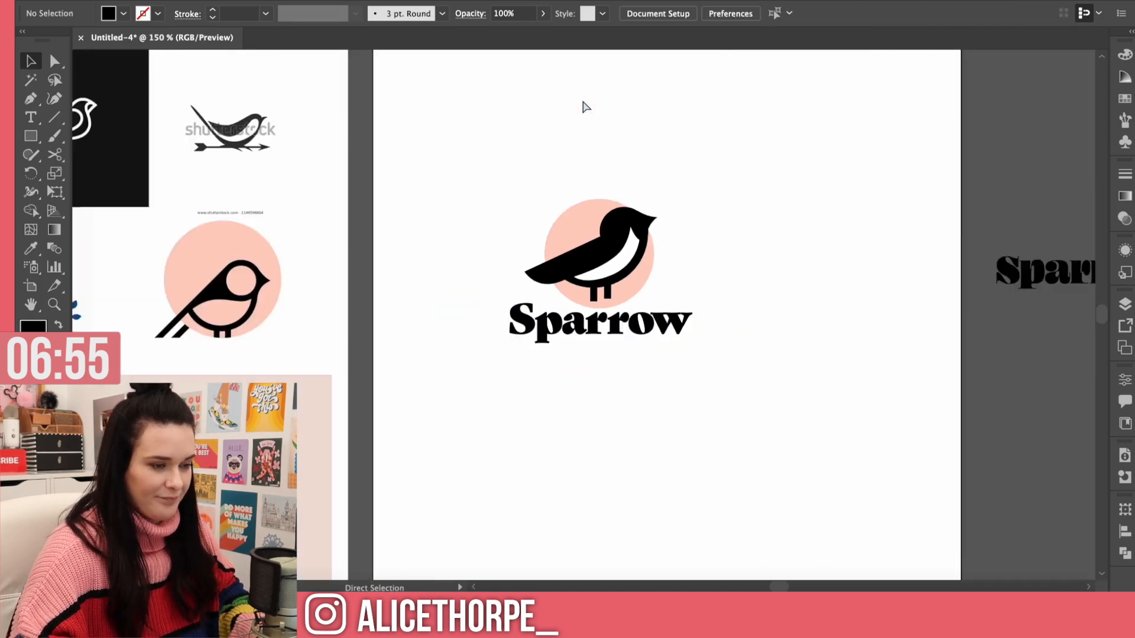
pyautogui.moveTo(498, 151); pyautogui.dragTo(636, 399)
pyautogui.moveTo(604, 286); pyautogui.dragTo(490, 154)
pyautogui.scroll(1, 521, 218)
pyautogui.scroll(6, 522, 218)
pyautogui.moveTo(452, 294)
pyautogui.mouseDown()
pyautogui.moveTo(454, 274)
pyautogui.moveTo(446, 279)
pyautogui.mouseUp()
pyautogui.click(711, 430)
pyautogui.scroll(-8, 692, 413)
pyautogui.scroll(1, 591, 325)
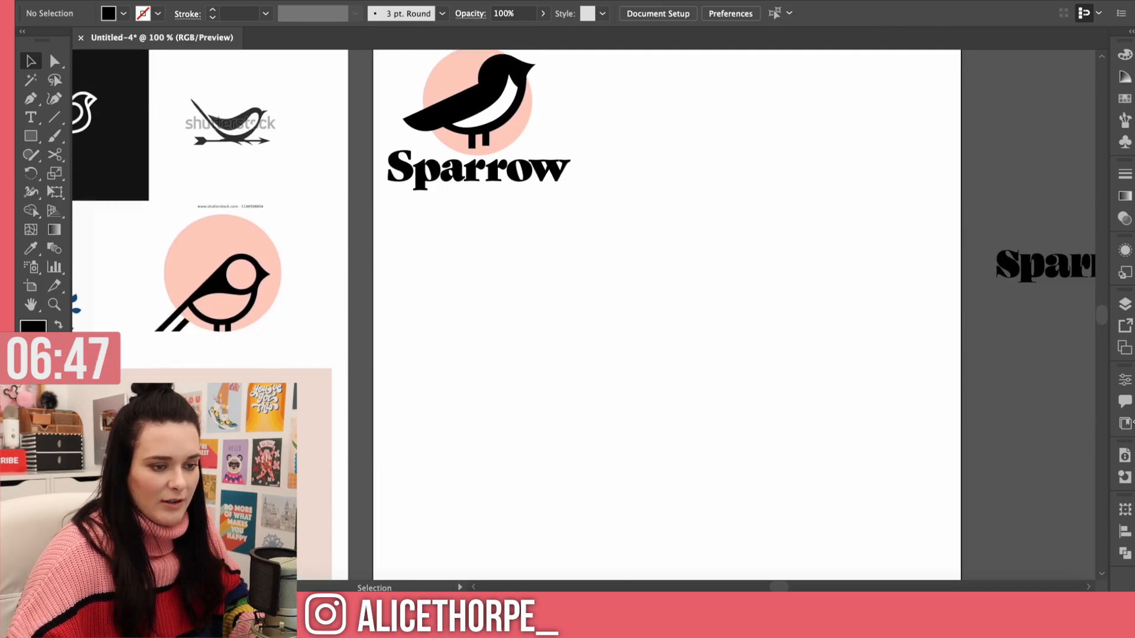
# Step: Open the BRANDING library and recolour the logo's circle with the pale gold from its gold theme
pyautogui.click(1125, 423)
pyautogui.scroll(-3, 1049, 402)
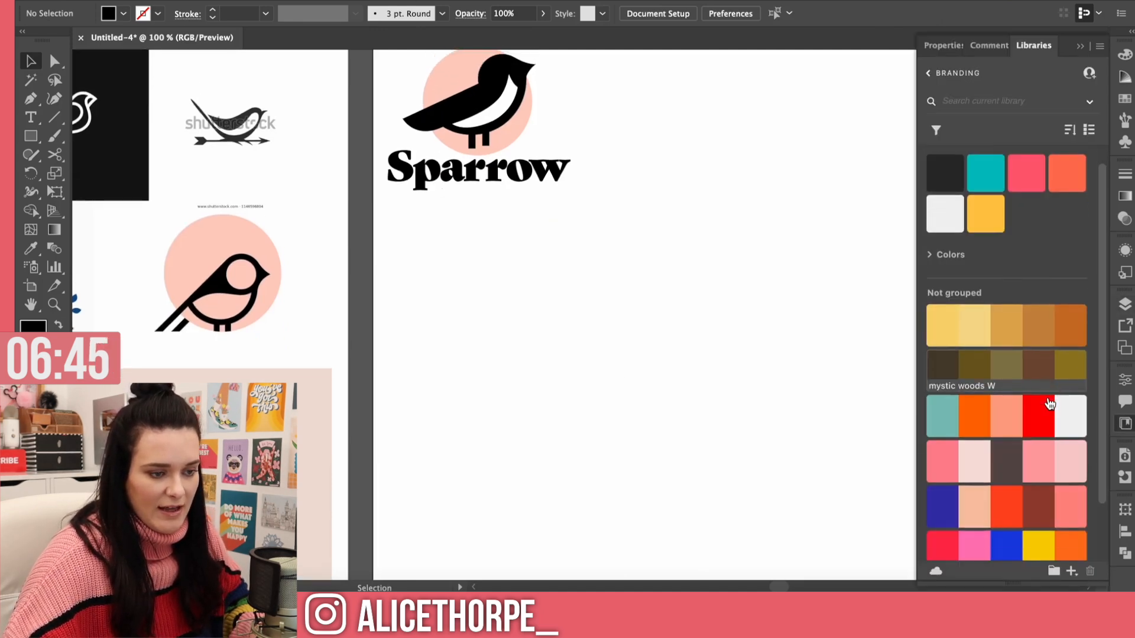
pyautogui.scroll(1, 1049, 399)
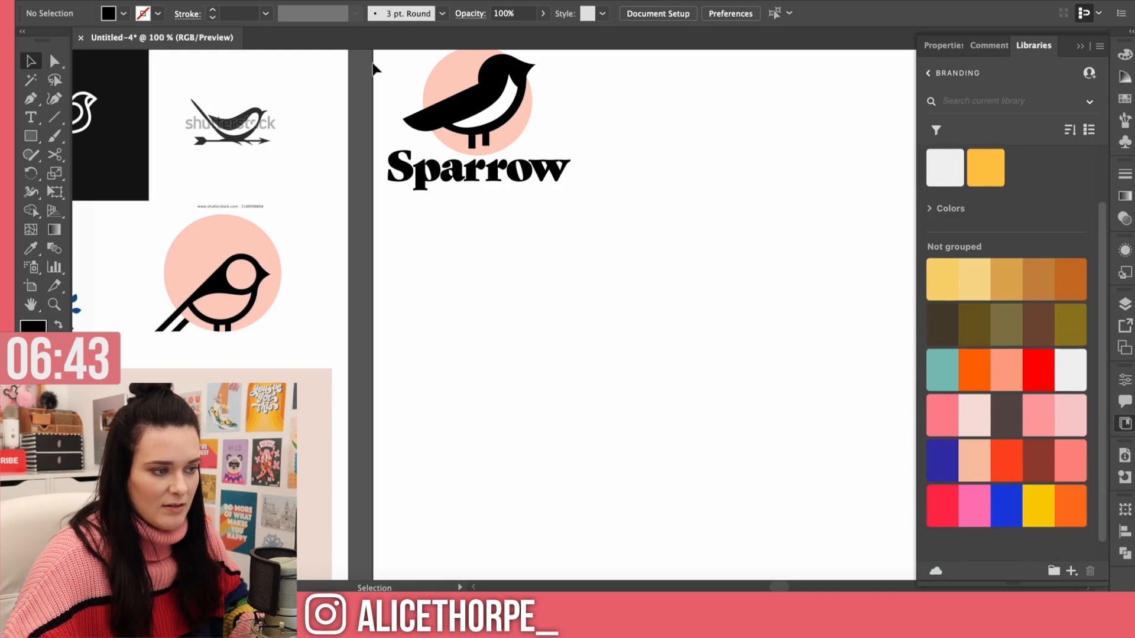
# Step: Try filling the regrouped bird with the dark brown from the mystic woods W theme, and undo the recolouring
pyautogui.click(477, 108)
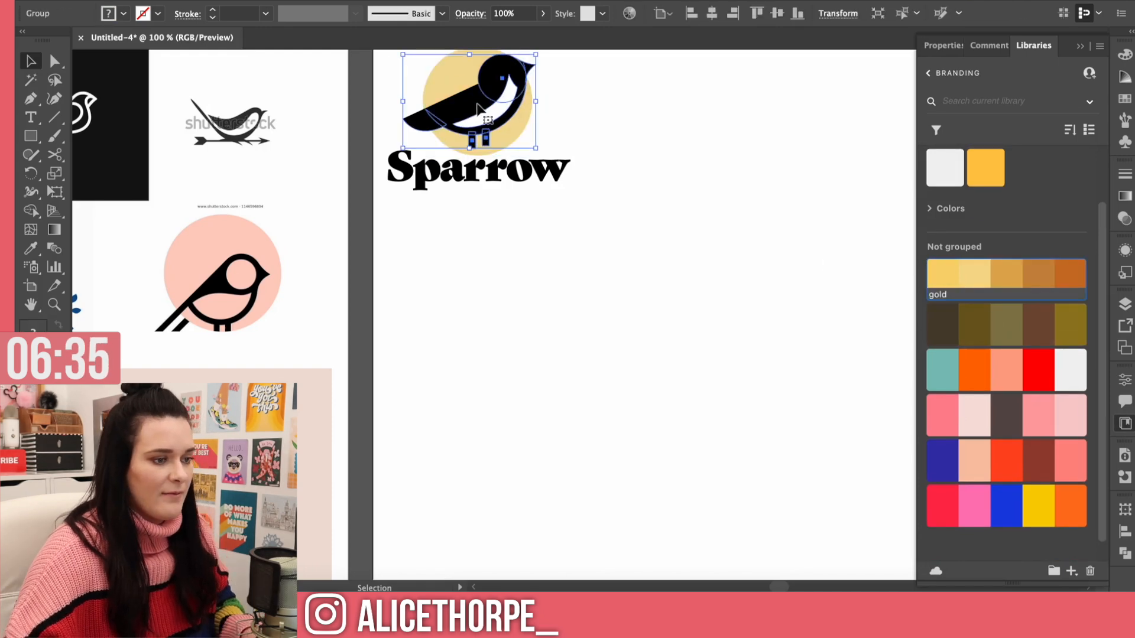
pyautogui.rightClick(461, 113)
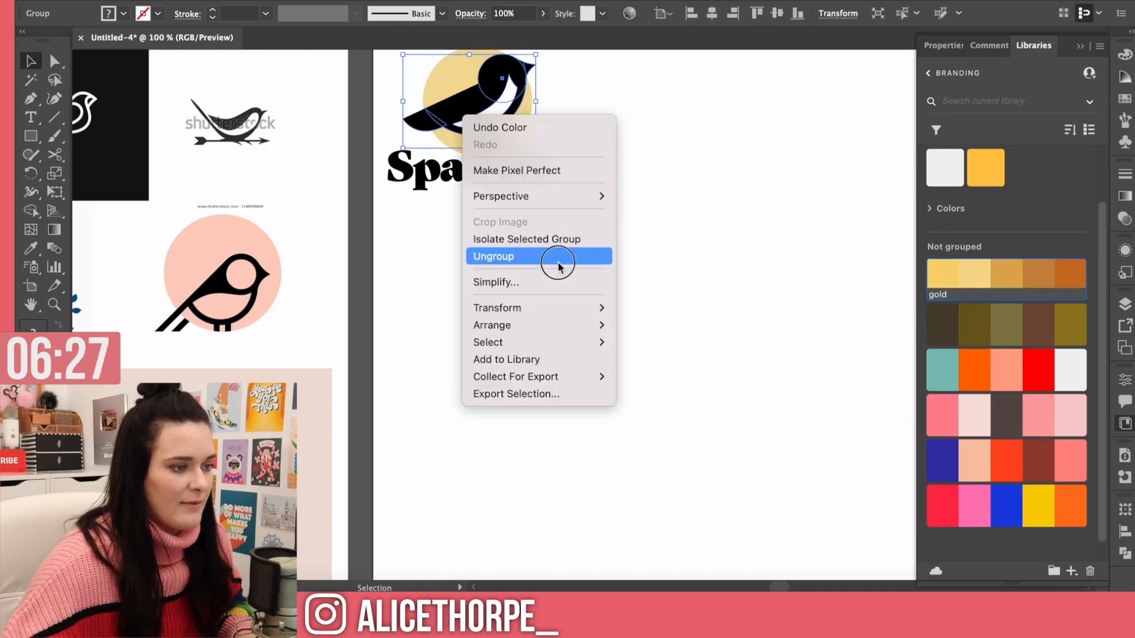
pyautogui.click(552, 254)
pyautogui.keyDown('shift'); pyautogui.click(502, 64); pyautogui.keyUp('shift')
pyautogui.hotkey('ctrl', 'g')
pyautogui.click(942, 320)
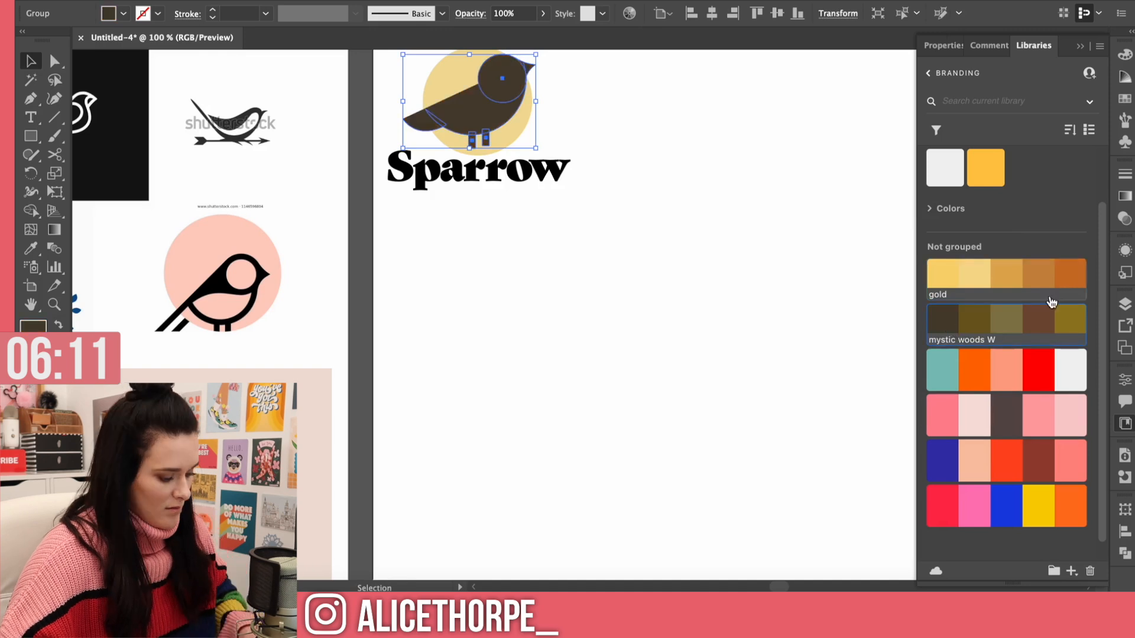
pyautogui.hotkey('ctrl', 'z')
pyautogui.click(730, 289)
pyautogui.scroll(2, 731, 289)
pyautogui.hotkey('ctrl', 'z')
pyautogui.hscroll(-3, 643, 236)
# Step: Switch to the Chrome browser, search Google for "adobe colour" and open the Adobe Color site
pyautogui.click(609, 151)
pyautogui.click(642, 181)
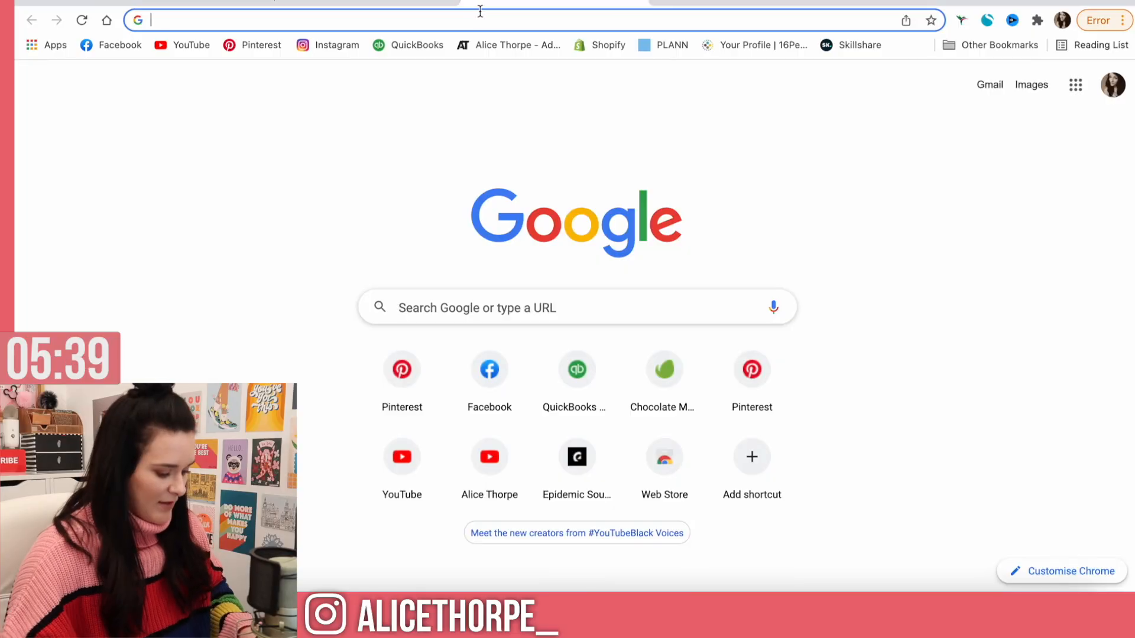
pyautogui.write('adobe colour')
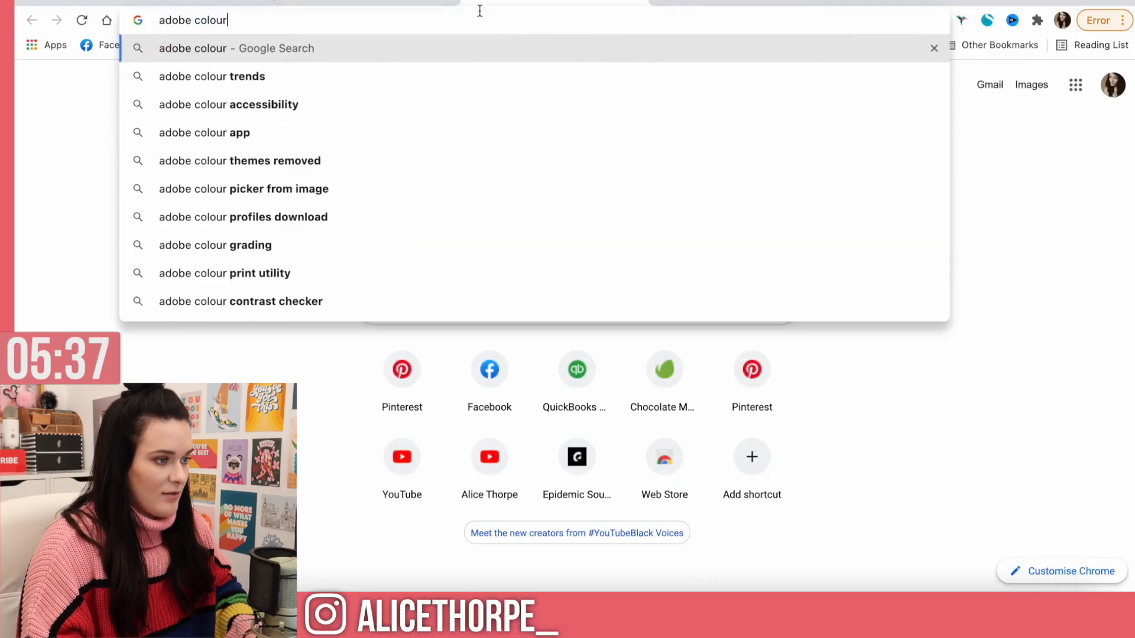
pyautogui.press('Return')
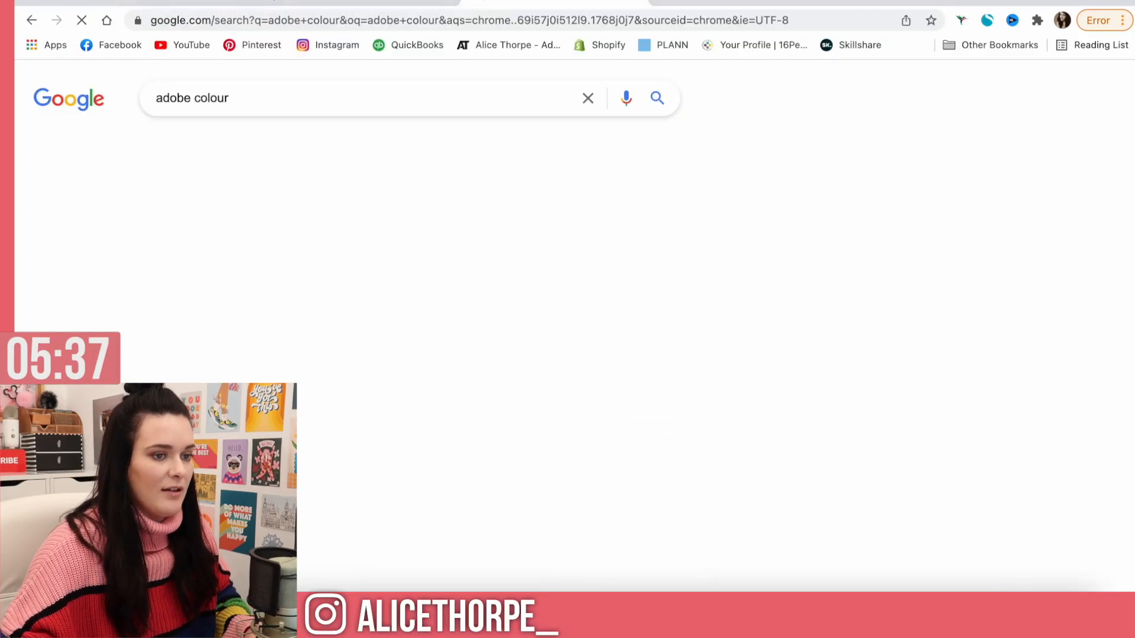
pyautogui.click(250, 302)
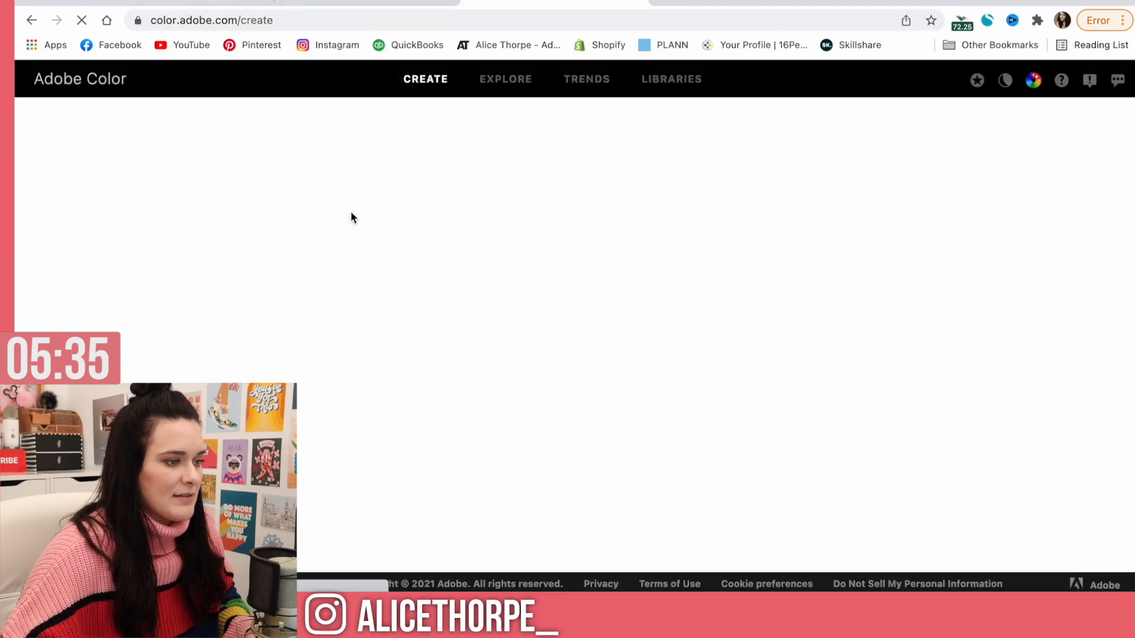
# Step: Search Adobe Color's Explore themes for "bright"
pyautogui.click(456, 82)
pyautogui.click(325, 123)
pyautogui.write('brgiht')
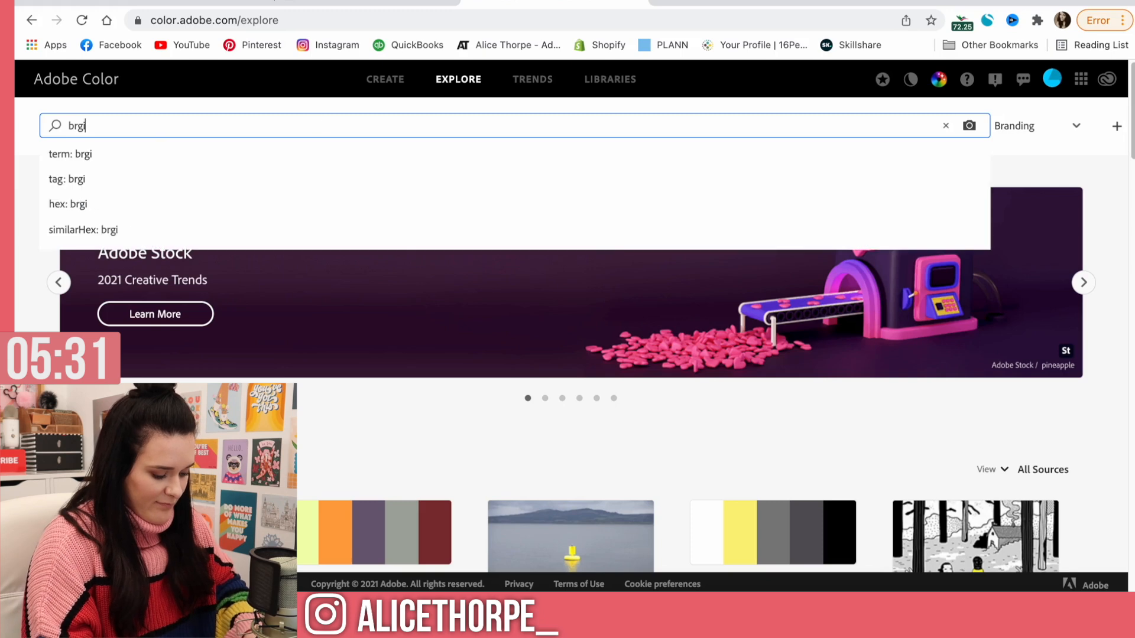
pyautogui.press('Return')
pyautogui.click(121, 126)
pyautogui.write('bright')
pyautogui.press('Return')
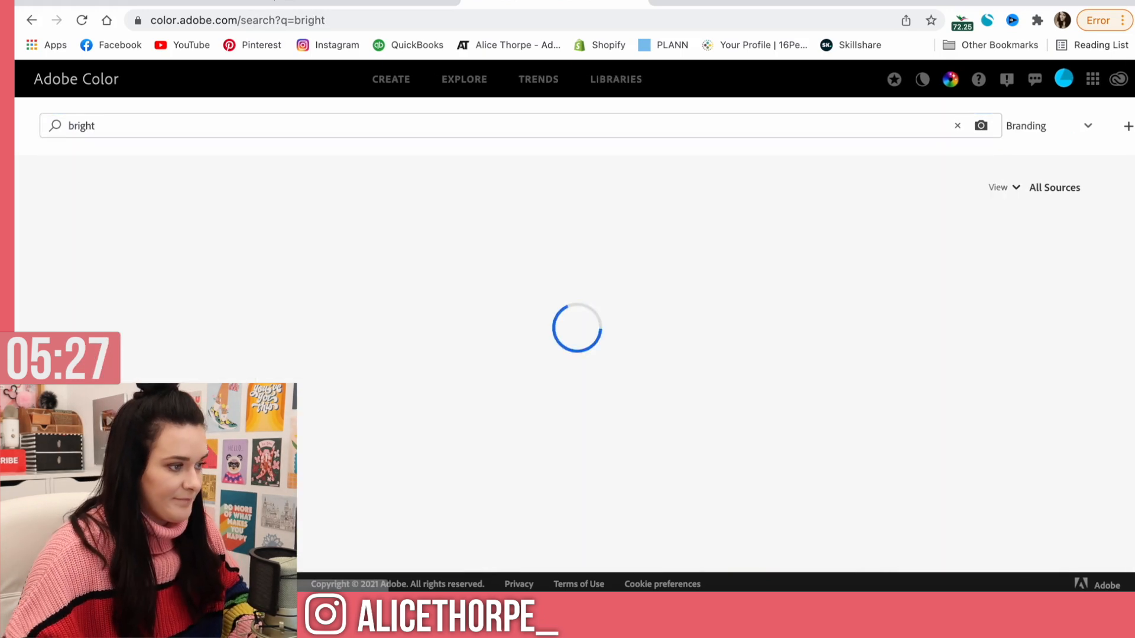
# Step: Browse the bright themes, save the blue, yellow, orange, red and pink one to the Branding library, and switch back to Illustrator
pyautogui.scroll(-1, 332, 322)
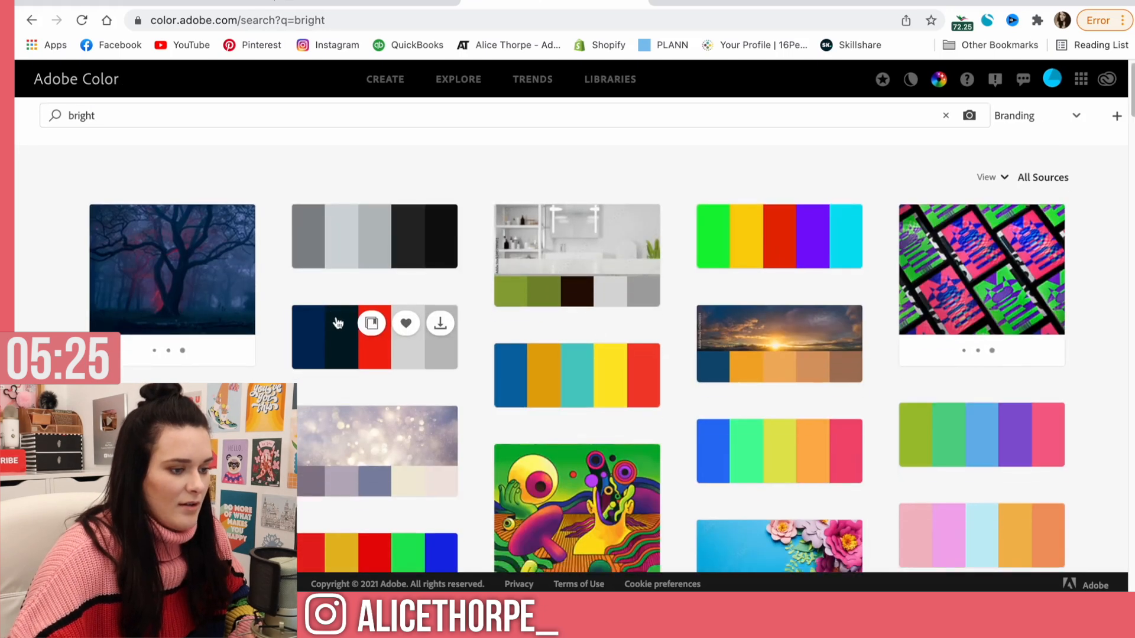
pyautogui.scroll(-5, 684, 396)
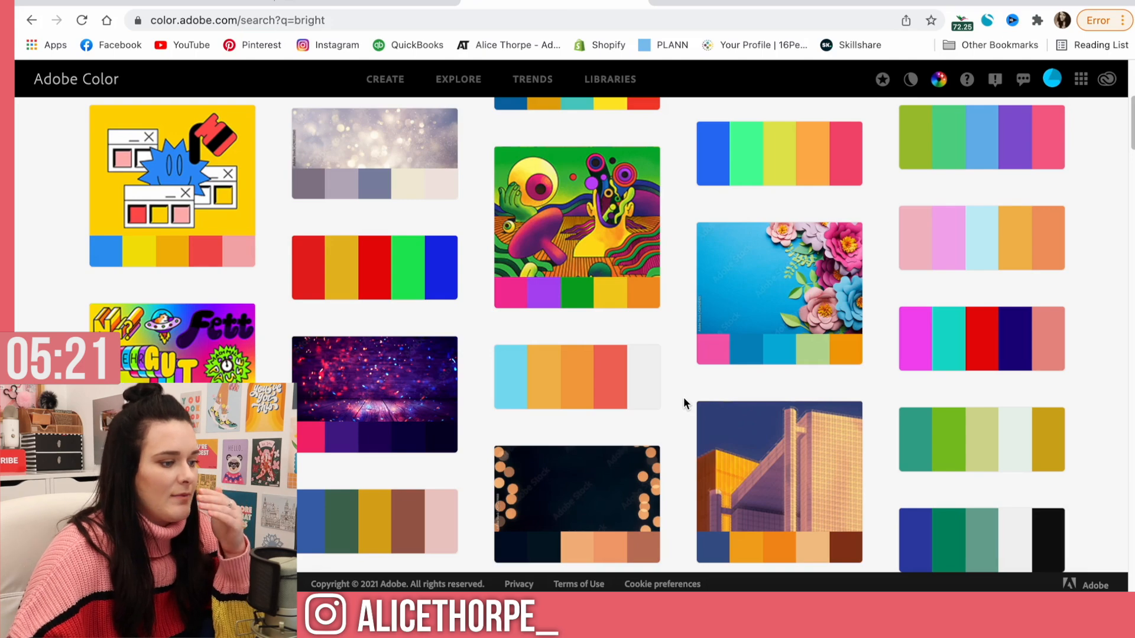
pyautogui.scroll(-4, 685, 398)
pyautogui.scroll(-7, 683, 398)
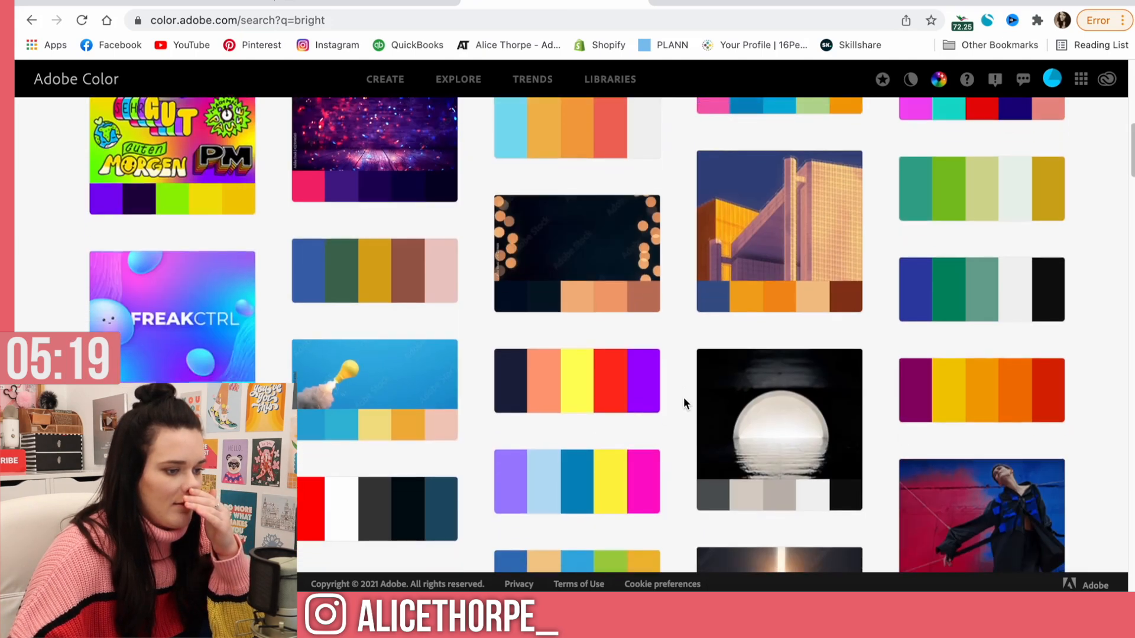
pyautogui.scroll(3, 360, 230)
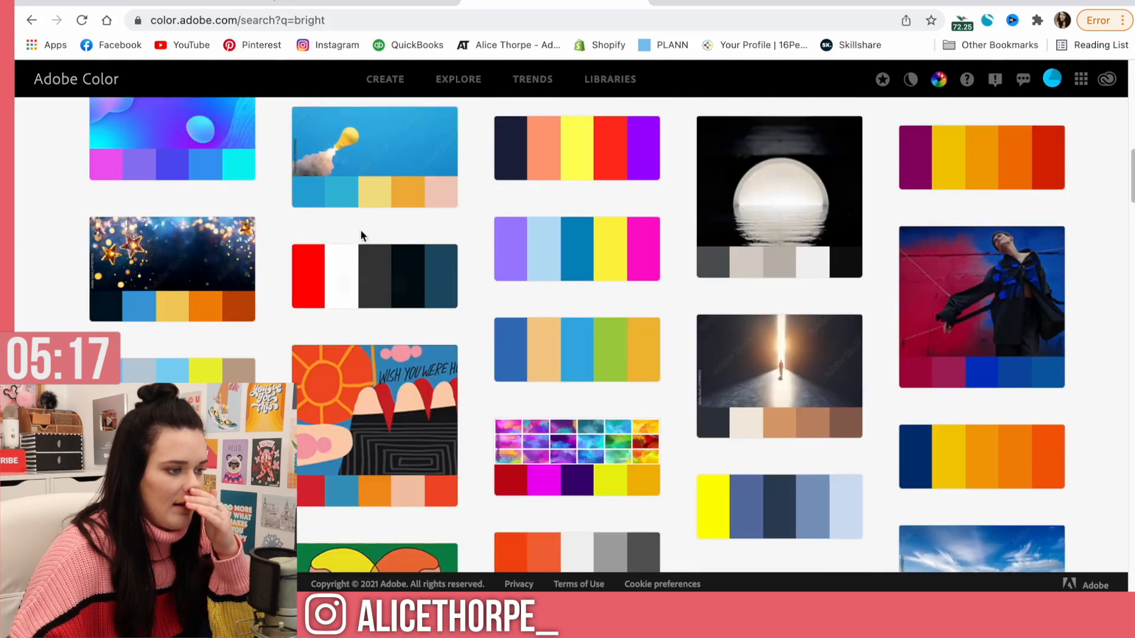
pyautogui.scroll(10, 374, 251)
pyautogui.moveTo(158, 319)
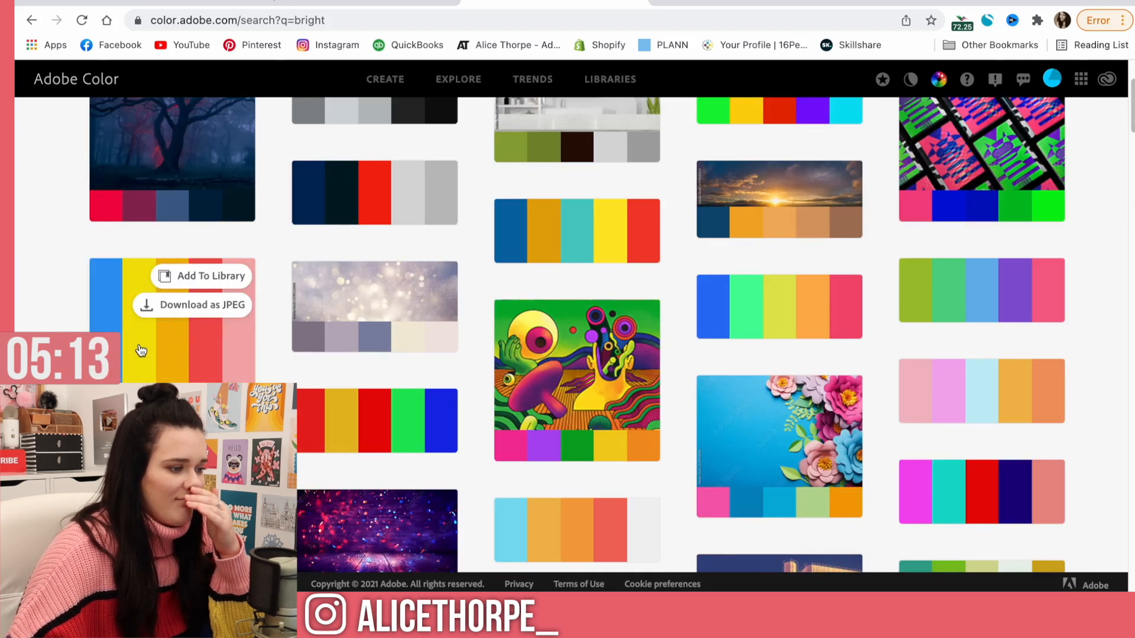
pyautogui.click(204, 276)
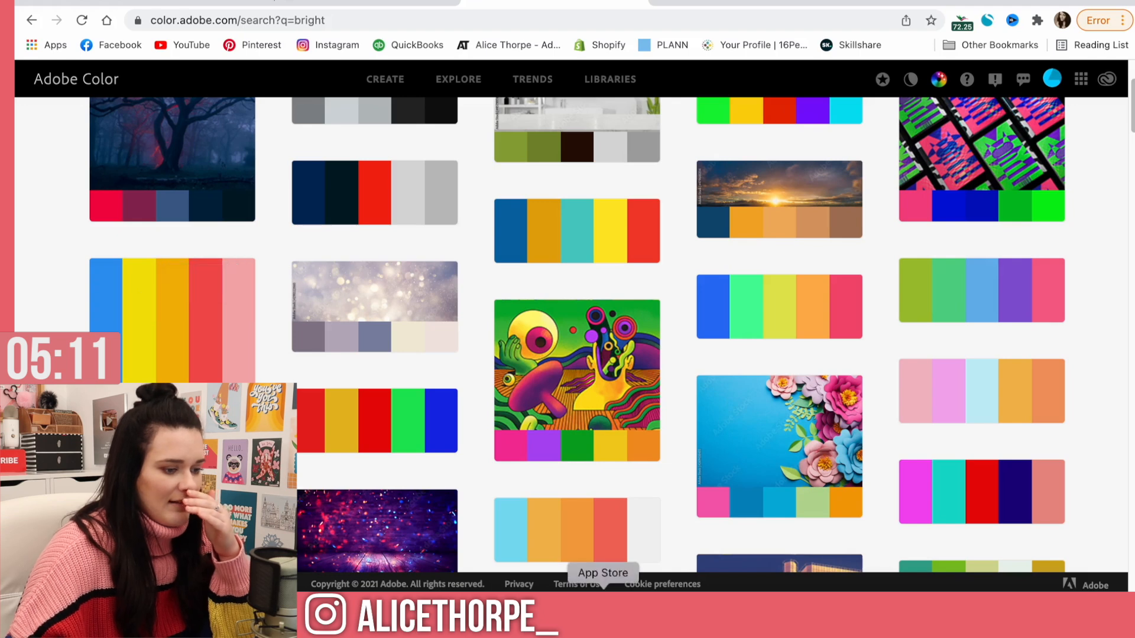
pyautogui.click(643, 597)
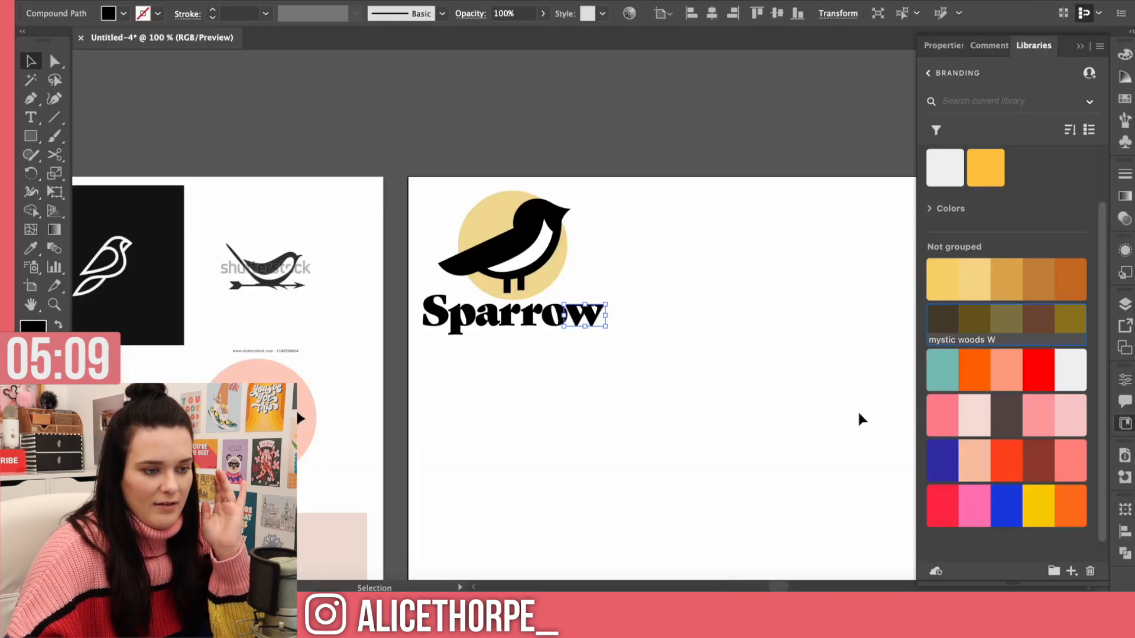
# Step: Recolour the logo's circle with the yellow from the library's red, pink, blue, yellow and orange theme
pyautogui.scroll(-2, 1005, 418)
pyautogui.click(480, 225)
pyautogui.click(1038, 485)
pyautogui.press('super+Tab')
pyautogui.click(649, 595)
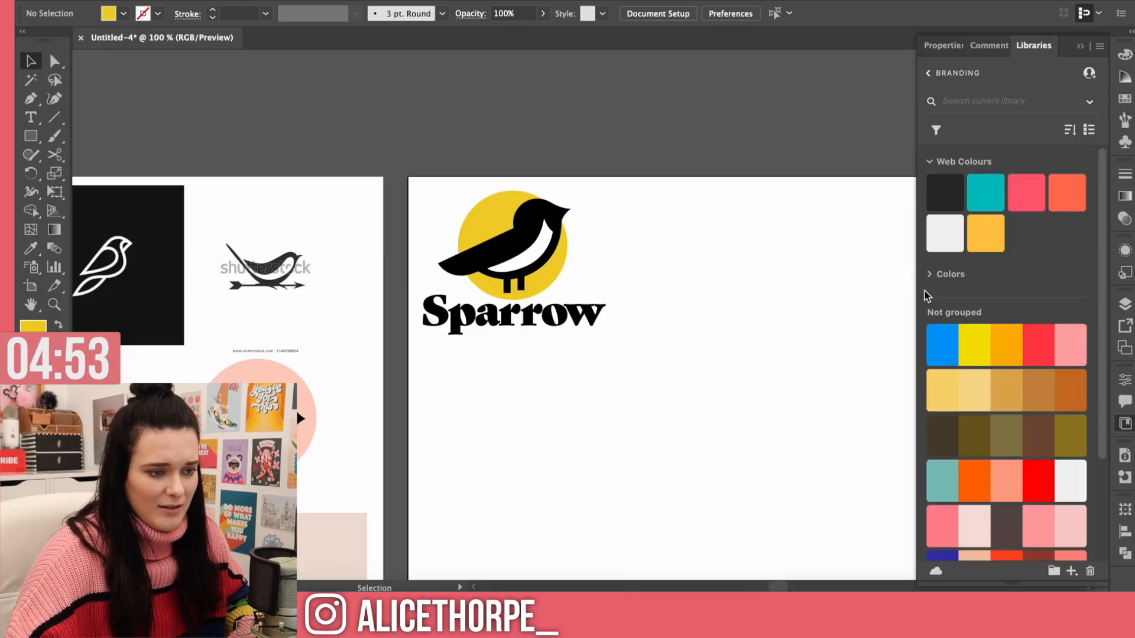
# Step: Fill the logo's circle with the yellow from the Fatal Error Illustrations theme
pyautogui.scroll(-2, 946, 307)
pyautogui.click(482, 222)
pyautogui.click(974, 308)
# Step: Try filling the bird with the blue from the Fatal Error Illustrations theme, and undo it
pyautogui.click(507, 206)
pyautogui.click(940, 314)
pyautogui.press('super+z')
# Step: Fill the Sparrow wordmark with the red from the Fatal Error Illustrations theme
pyautogui.moveTo(783, 588); pyautogui.dragTo(776, 589)
pyautogui.click(709, 275)
pyautogui.click(1039, 319)
# Step: Try recolouring the bird's black shapes inside their group with the Fatal Error Illustrations blue, and undo the changes
pyautogui.click(839, 237)
pyautogui.click(722, 221)
pyautogui.doubleClick(724, 220)
pyautogui.click(724, 177)
pyautogui.click(945, 314)
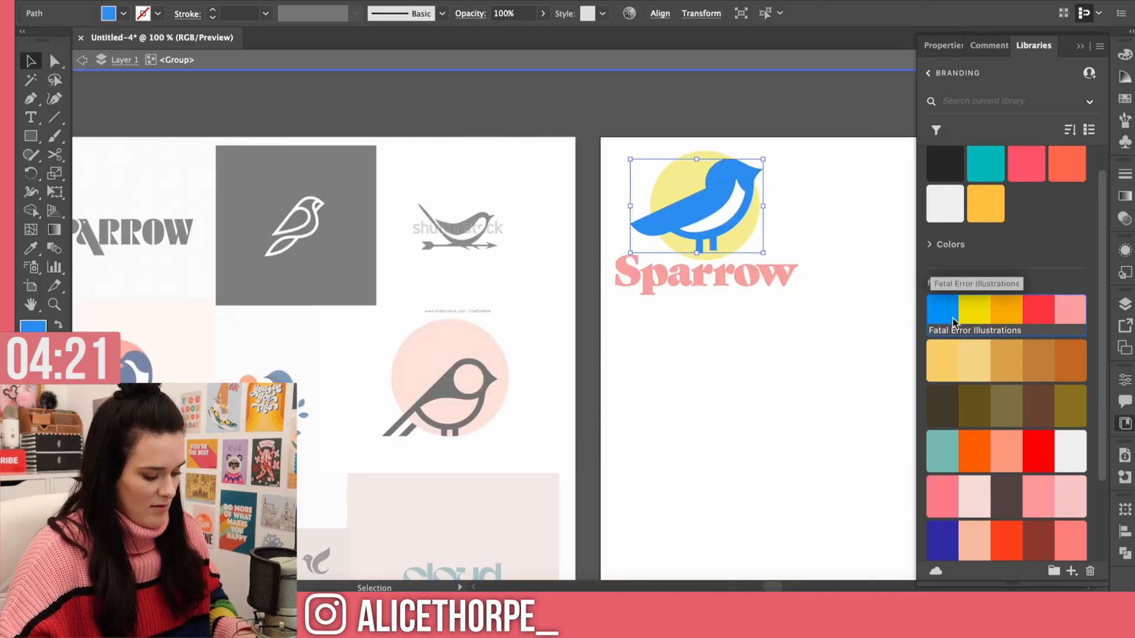
pyautogui.click(724, 210)
pyautogui.click(945, 314)
pyautogui.doubleClick(854, 324)
pyautogui.press('super+z')
pyautogui.press('super+z')
pyautogui.press('super+z')
pyautogui.press('super+z')
# Step: Try filling the Sparrow wordmark with the pink from the Fatal Error Illustrations theme, and undo it
pyautogui.click(680, 274)
pyautogui.click(1061, 312)
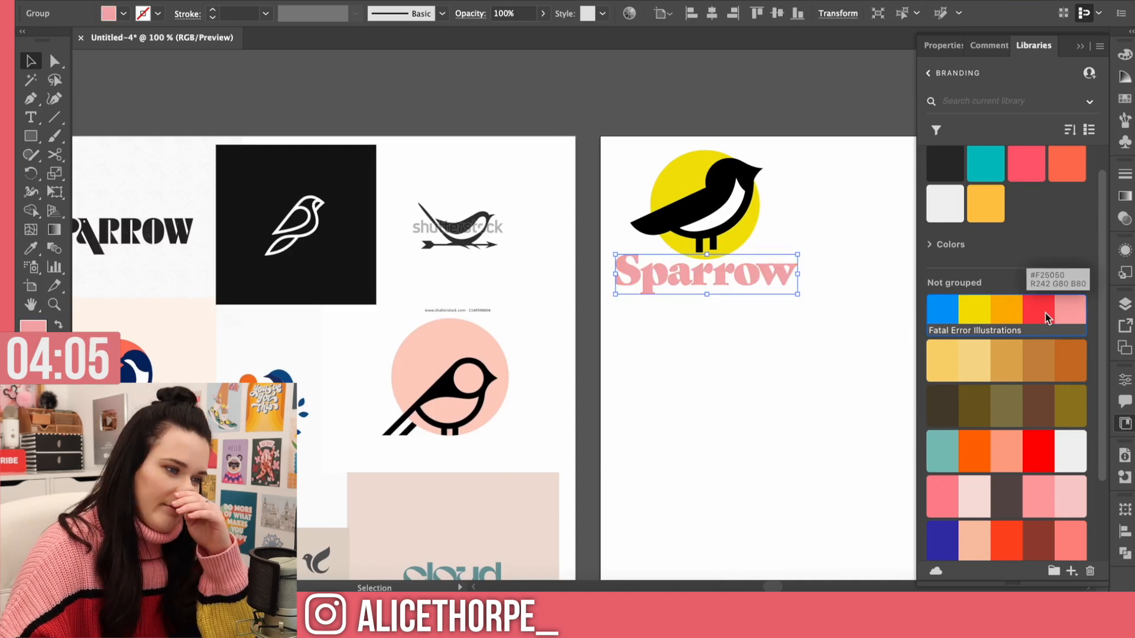
pyautogui.press('super+z')
# Step: Scale the bird down slightly and recentre it on the circle, and move the wordmark slightly lower
pyautogui.scroll(-1, 724, 178)
pyautogui.click(721, 169)
pyautogui.moveTo(761, 148); pyautogui.dragTo(750, 159)
pyautogui.moveTo(724, 171); pyautogui.dragTo(723, 196)
pyautogui.click(786, 296)
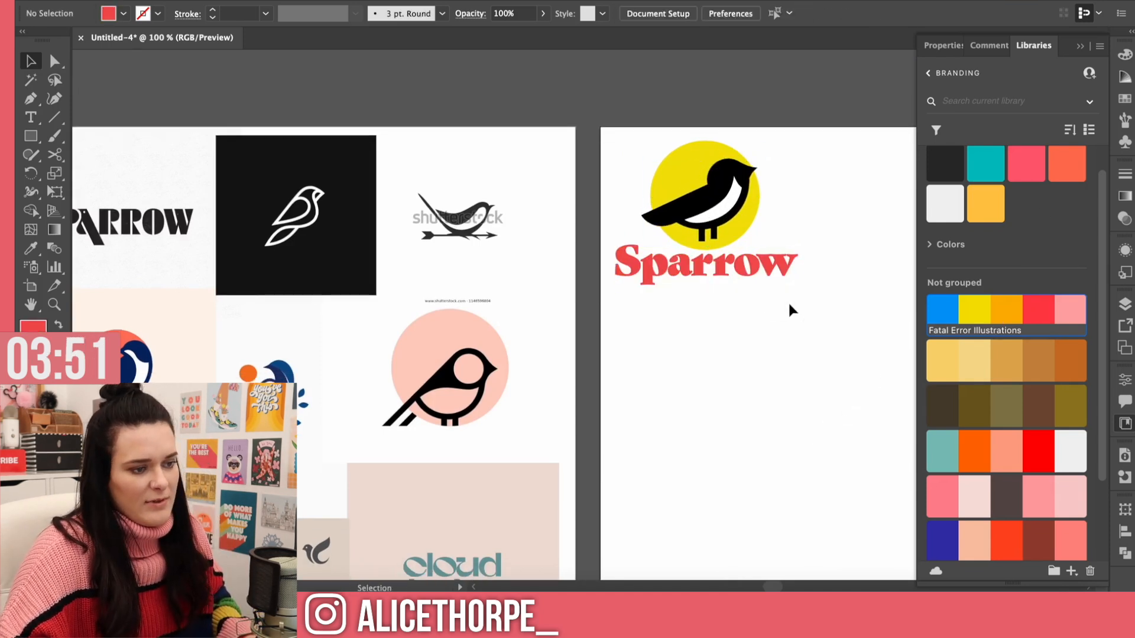
pyautogui.click(776, 269)
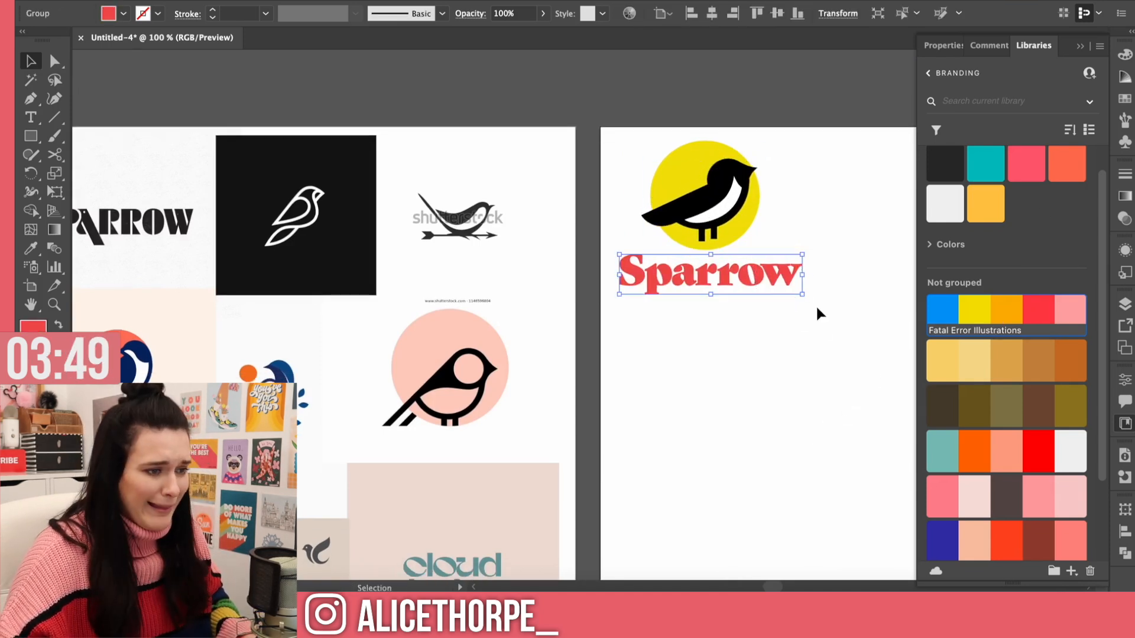
# Step: Draw a small square beside the logo and fill it with the yellow from the Fatal Error Illustrations theme
pyautogui.press('super+minus')
pyautogui.press('super+plus')
pyautogui.press('super+plus')
pyautogui.press('super+plus')
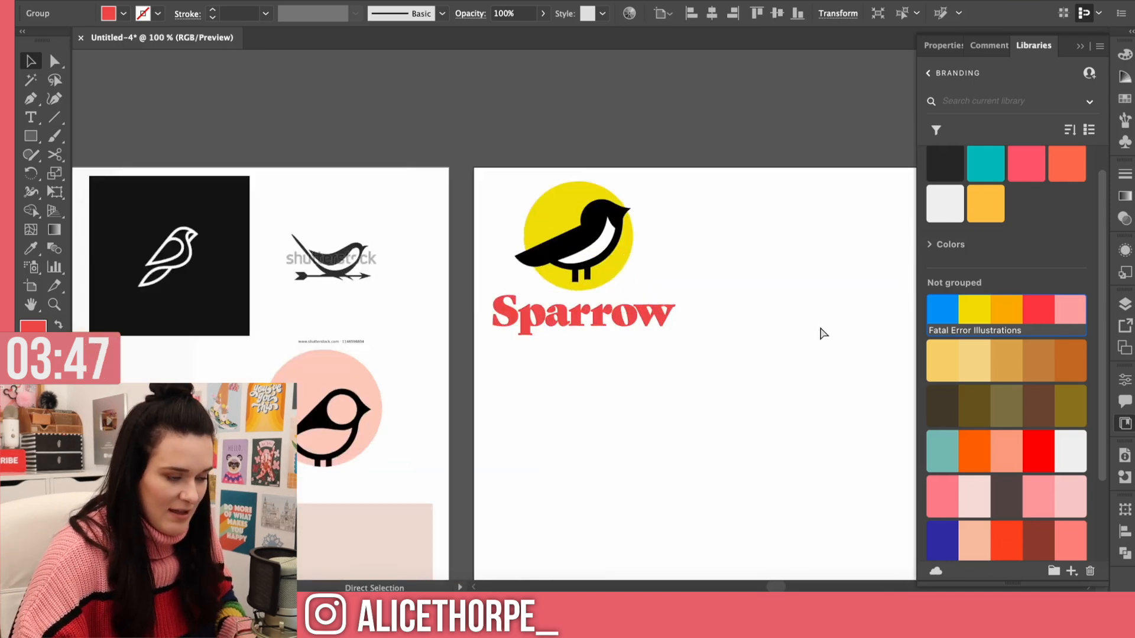
pyautogui.click(762, 208)
pyautogui.press('m')
pyautogui.moveTo(750, 192); pyautogui.dragTo(782, 225)
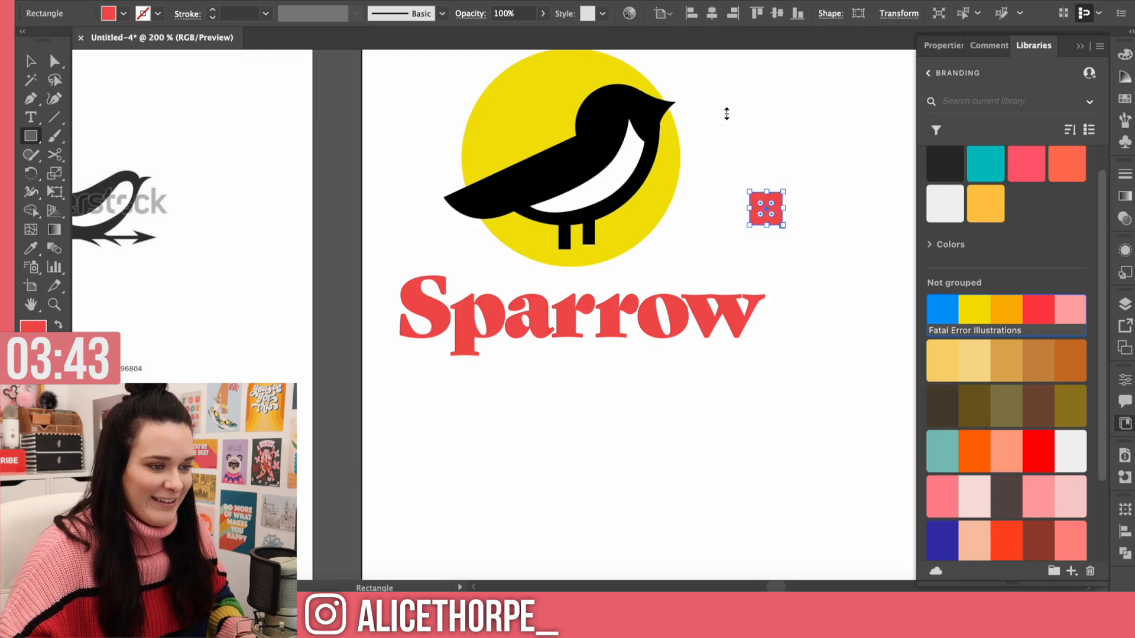
pyautogui.click(984, 308)
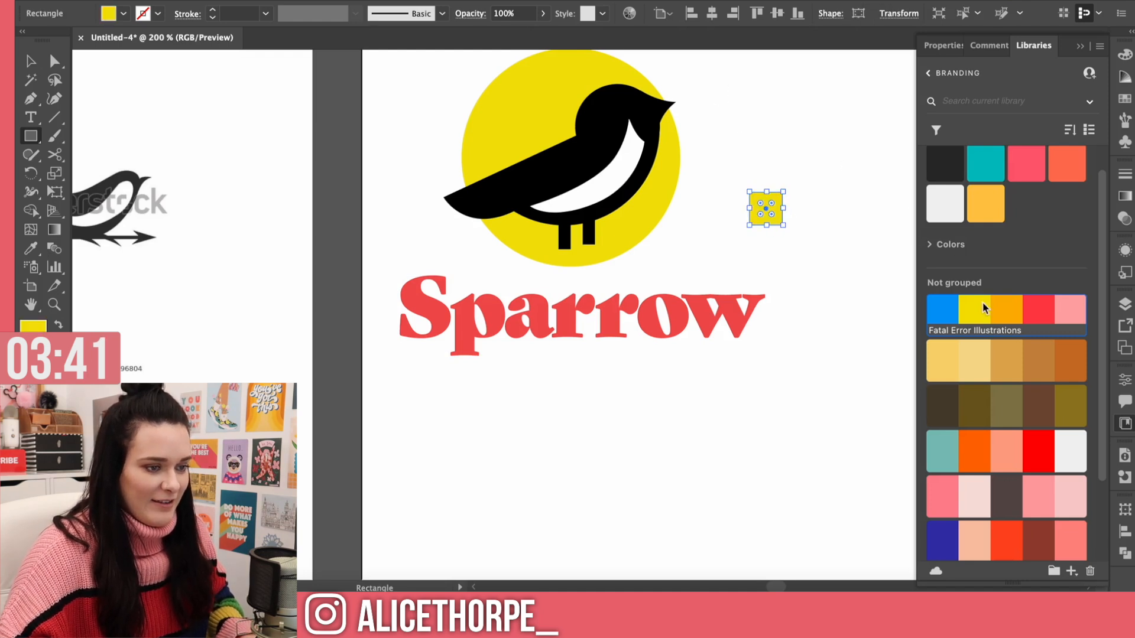
pyautogui.press('v')
# Step: Apply the Pucker & Bloat effect to the small yellow square with a pucker of -58%
pyautogui.click(155, 0)
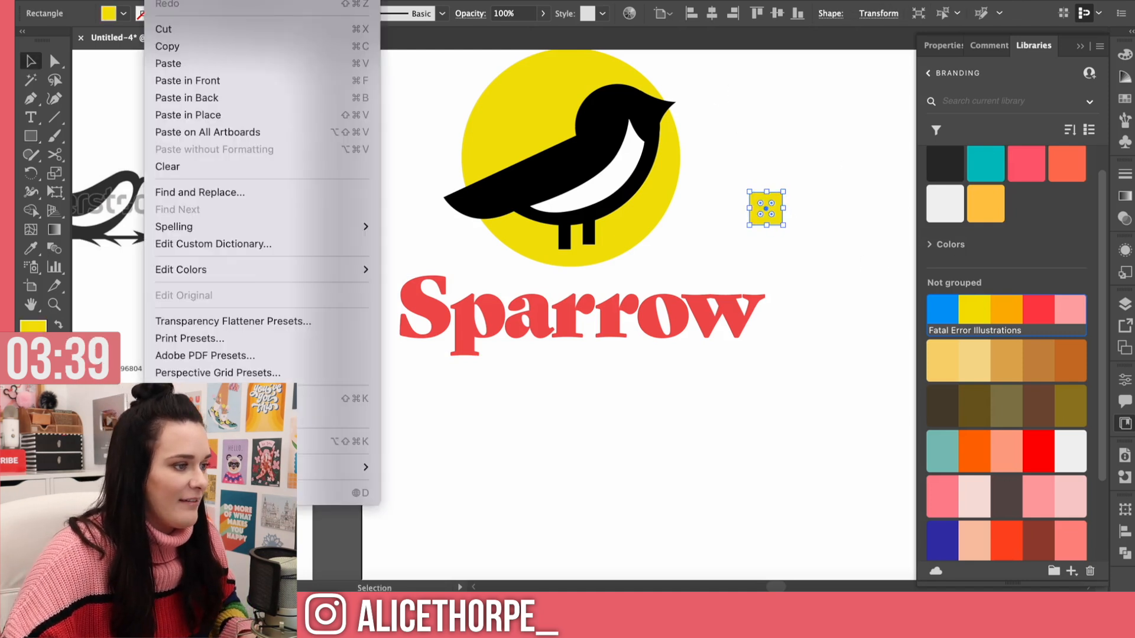
pyautogui.moveTo(195, 0)
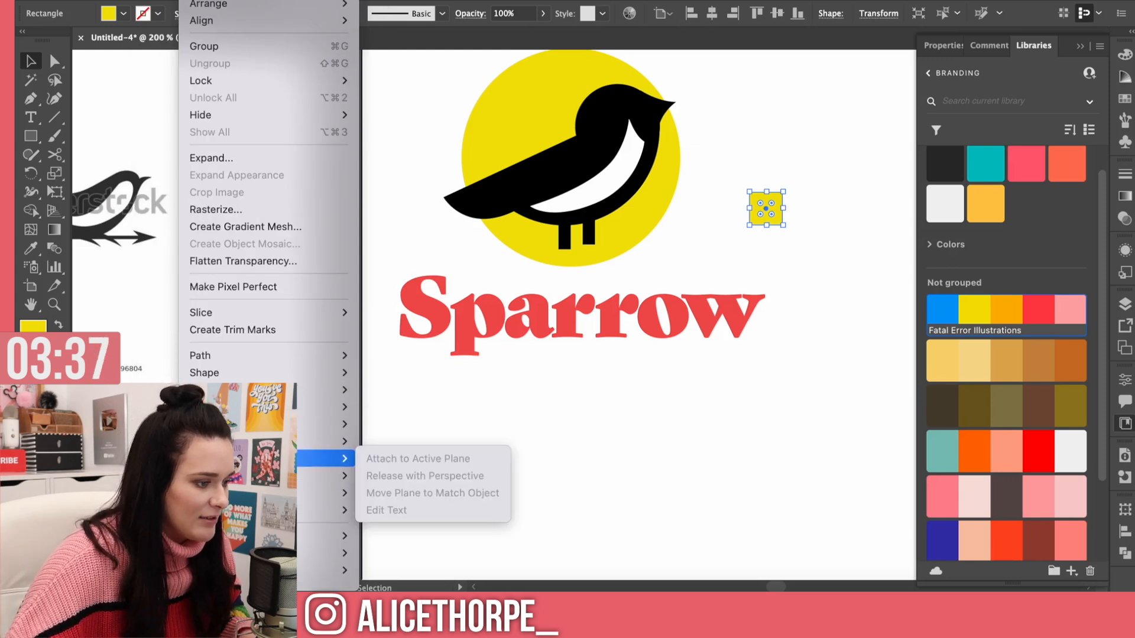
pyautogui.moveTo(325, 441)
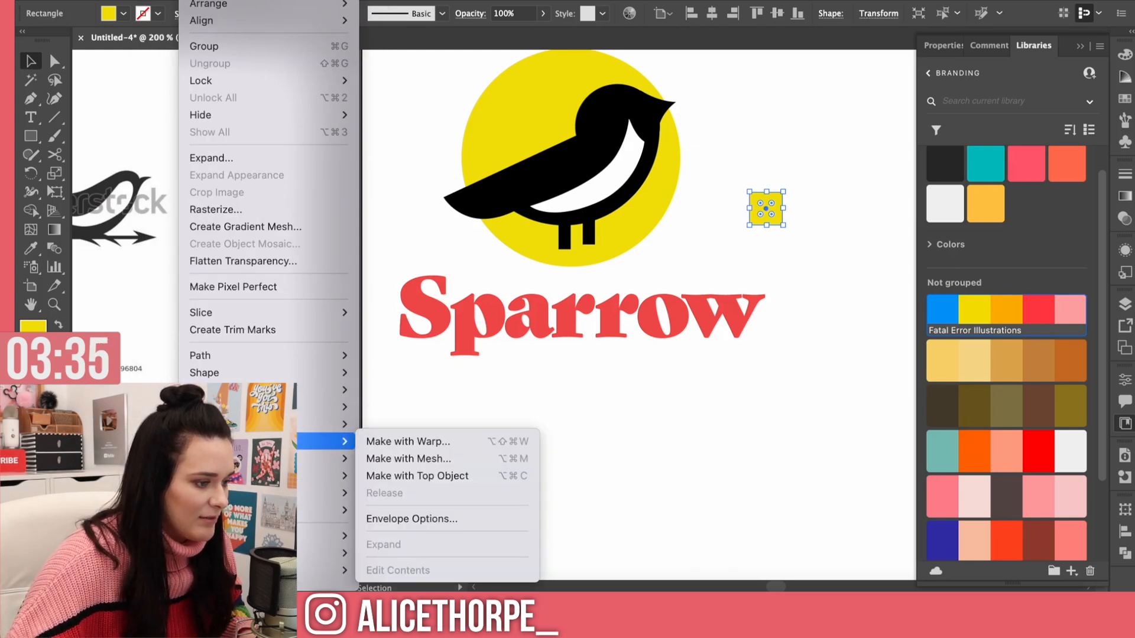
pyautogui.moveTo(249, 359)
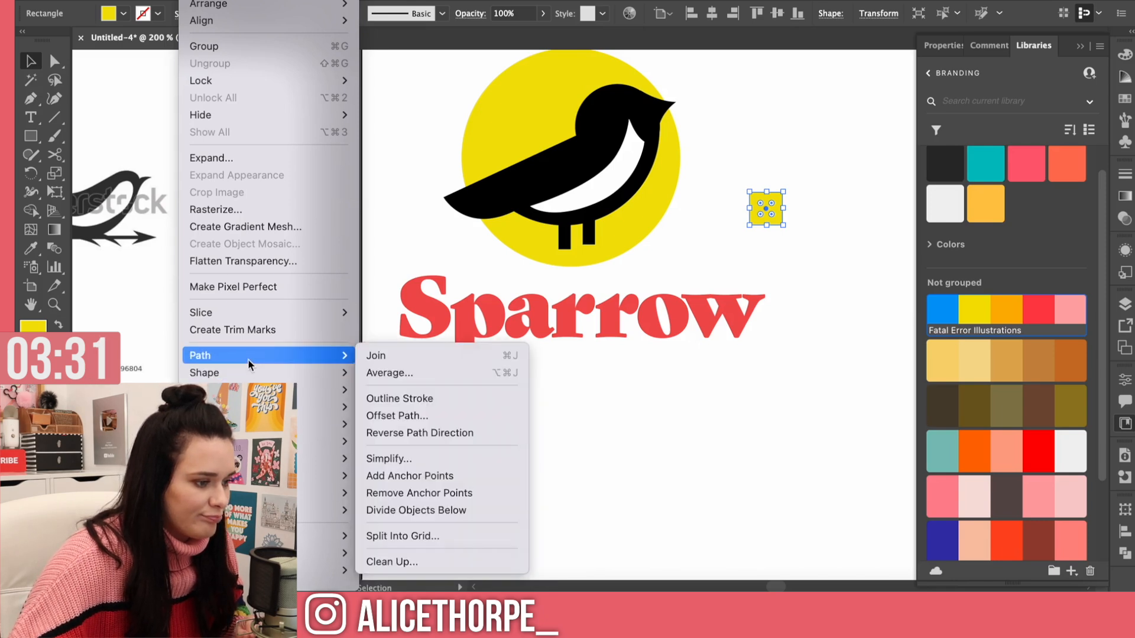
pyautogui.moveTo(331, 0)
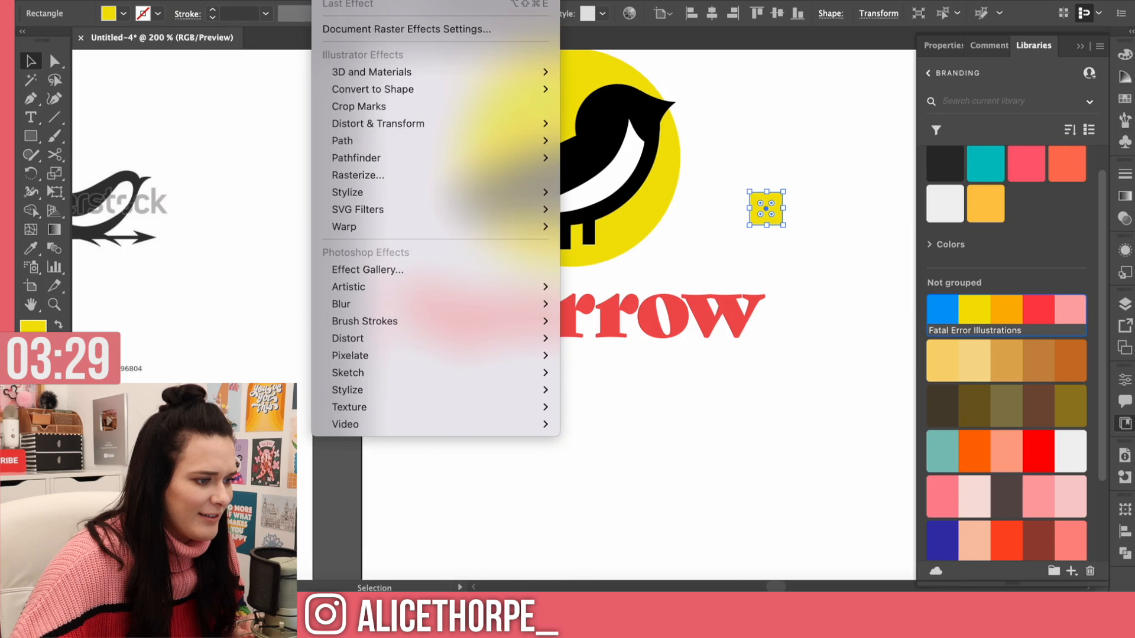
pyautogui.moveTo(404, 207)
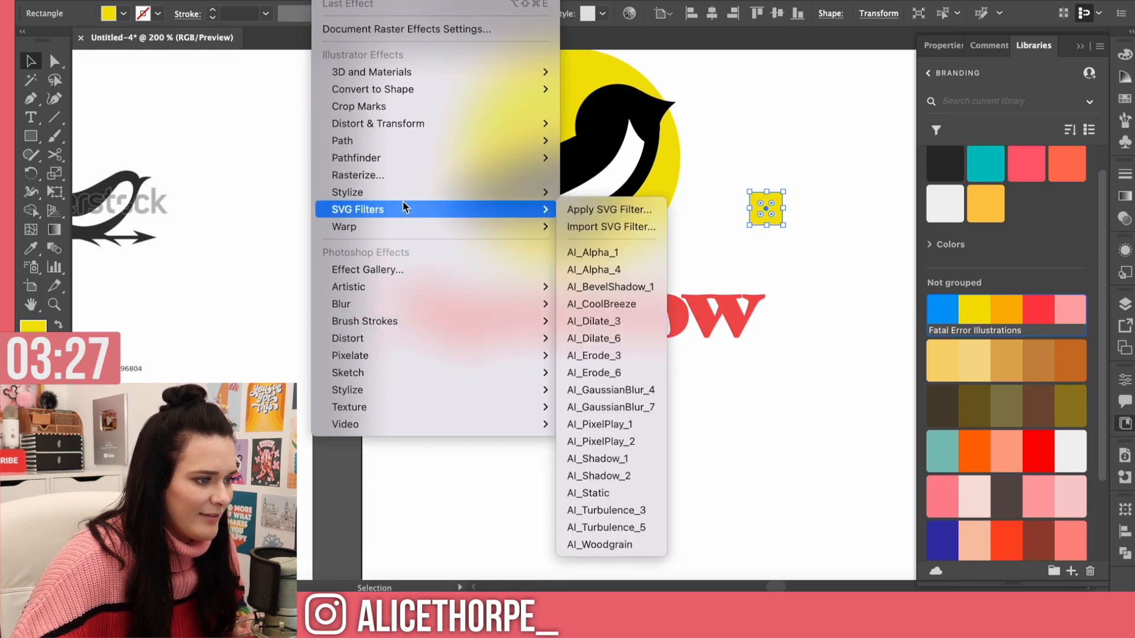
pyautogui.moveTo(402, 142)
pyautogui.moveTo(502, 126)
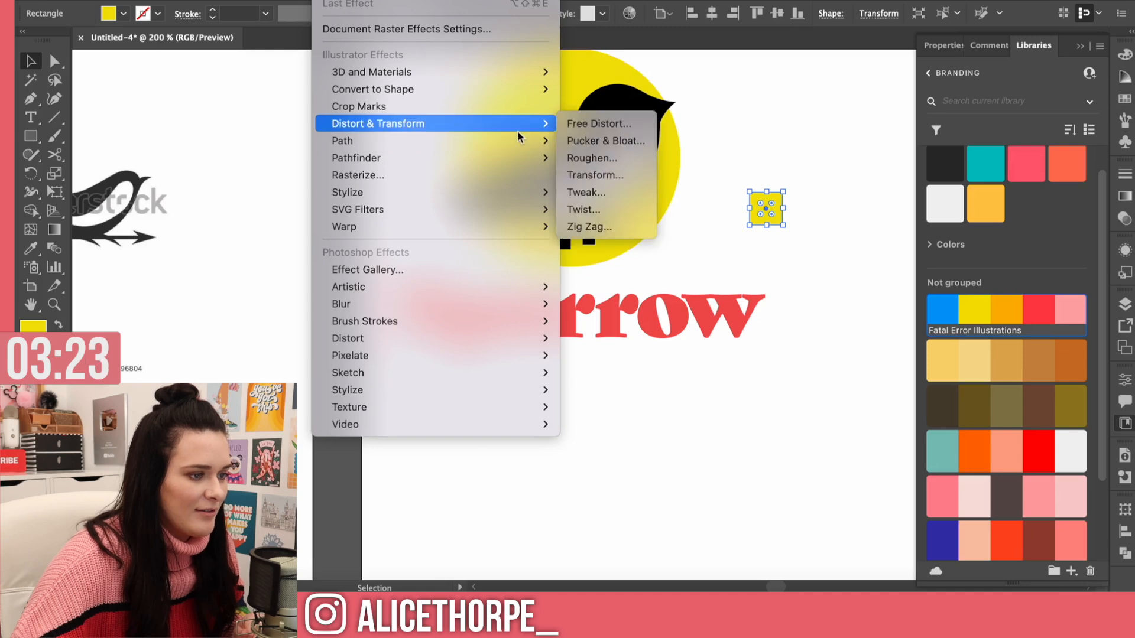
pyautogui.click(606, 140)
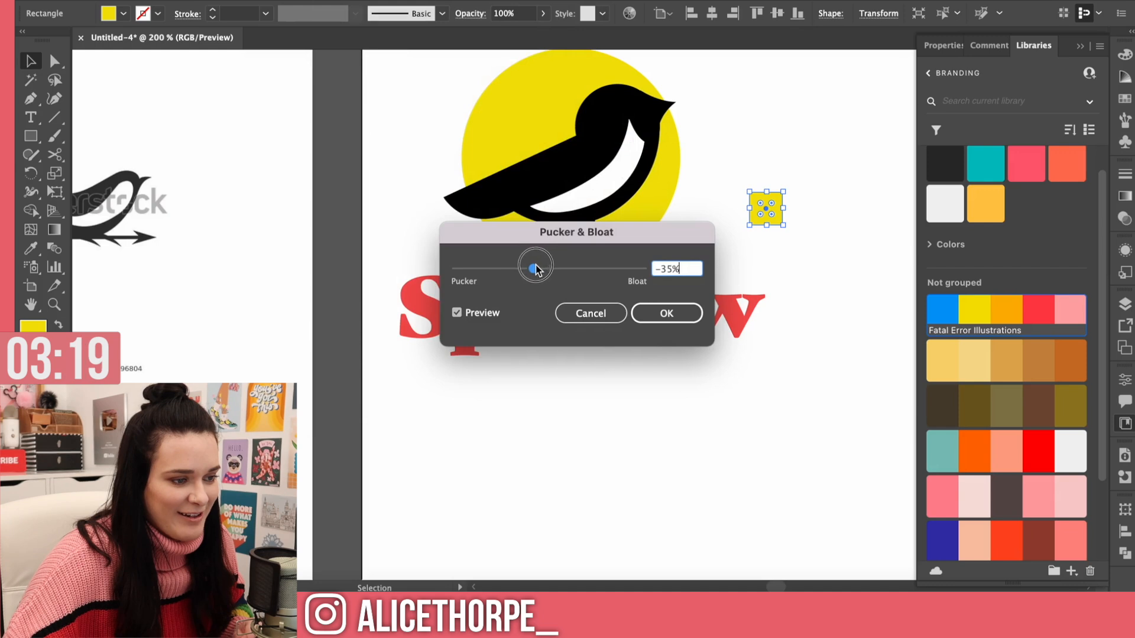
pyautogui.moveTo(530, 273); pyautogui.dragTo(496, 278)
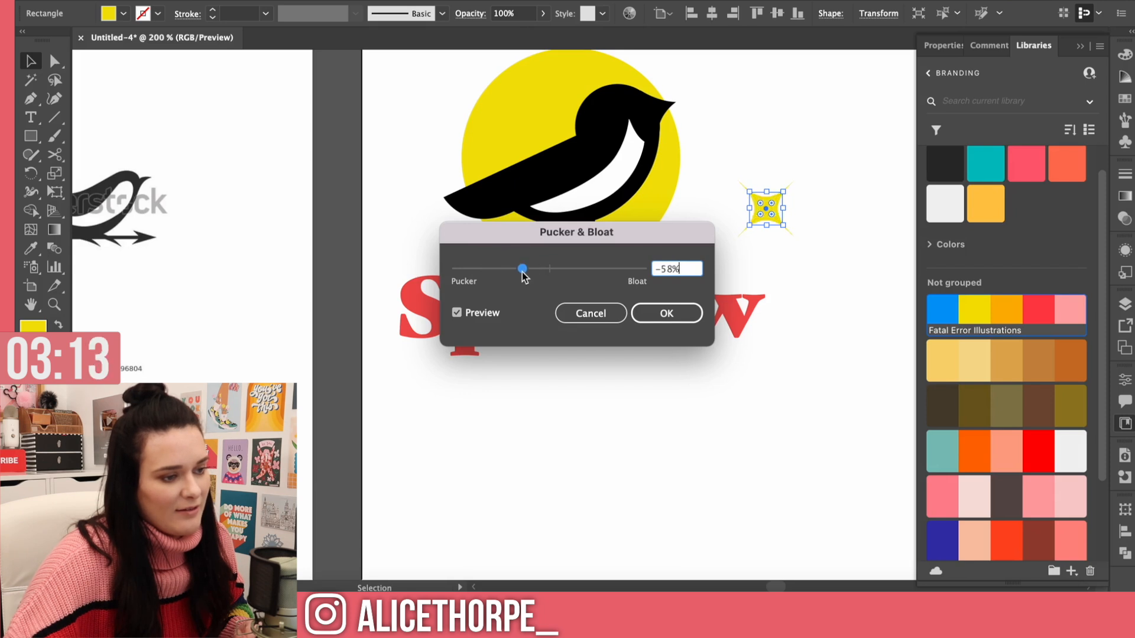
pyautogui.click(666, 313)
# Step: Expand the appearance of the puckered yellow square into an editable four-pointed star
pyautogui.click(195, 1)
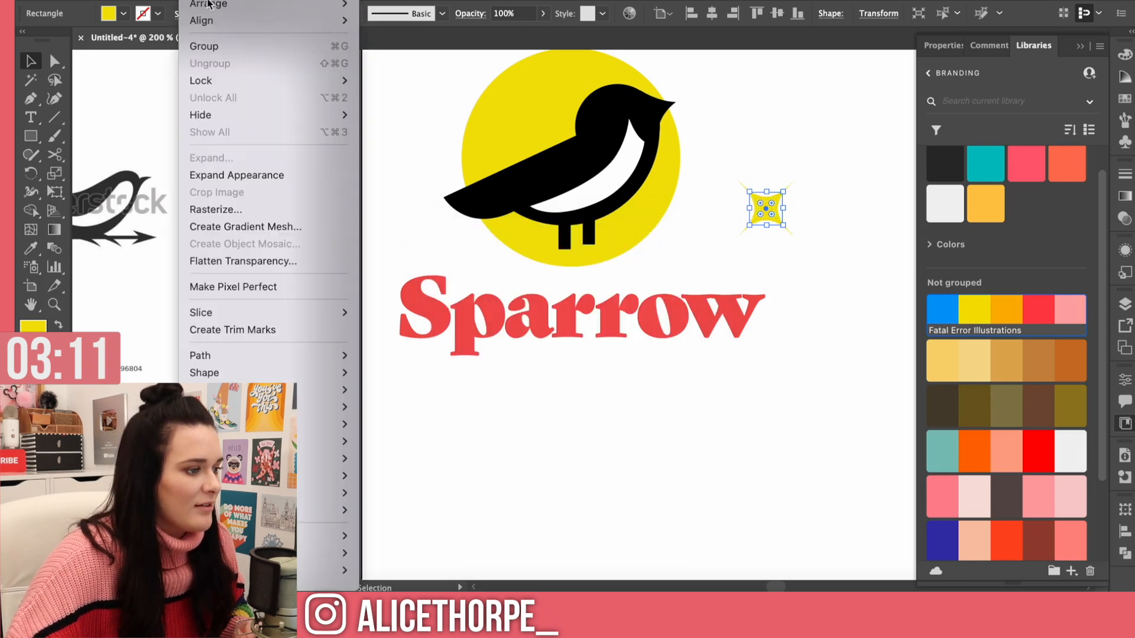
pyautogui.click(231, 180)
pyautogui.click(819, 292)
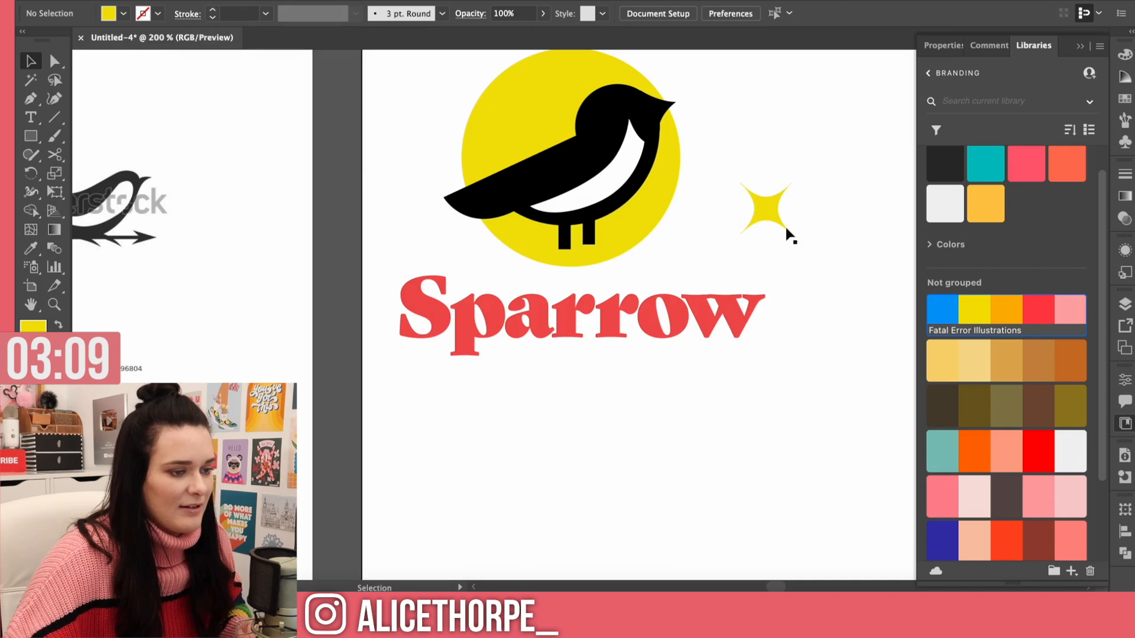
# Step: Arrange three upright four-pointed stars around the circle, making the one below the bird's tail smaller
pyautogui.click(785, 233)
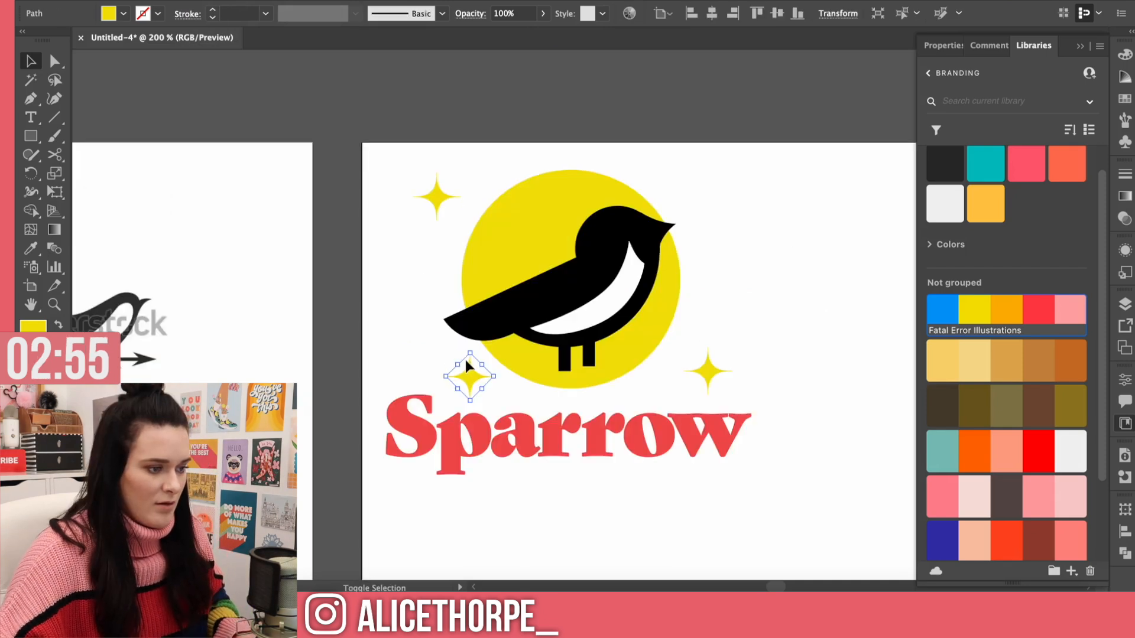
pyautogui.moveTo(470, 353); pyautogui.dragTo(470, 365)
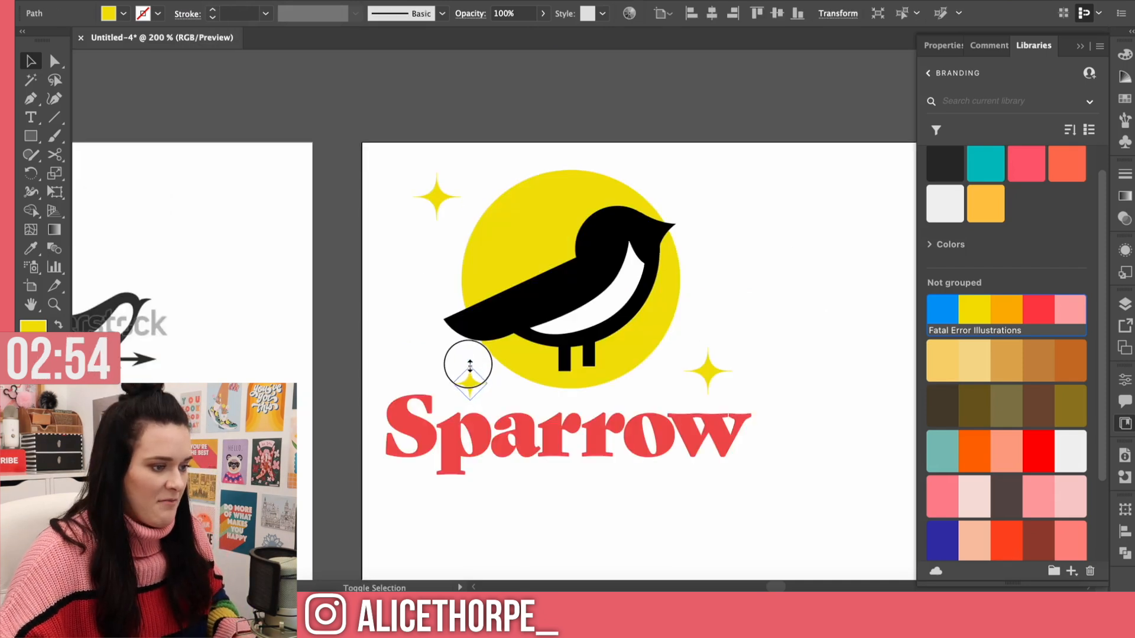
pyautogui.click(690, 355)
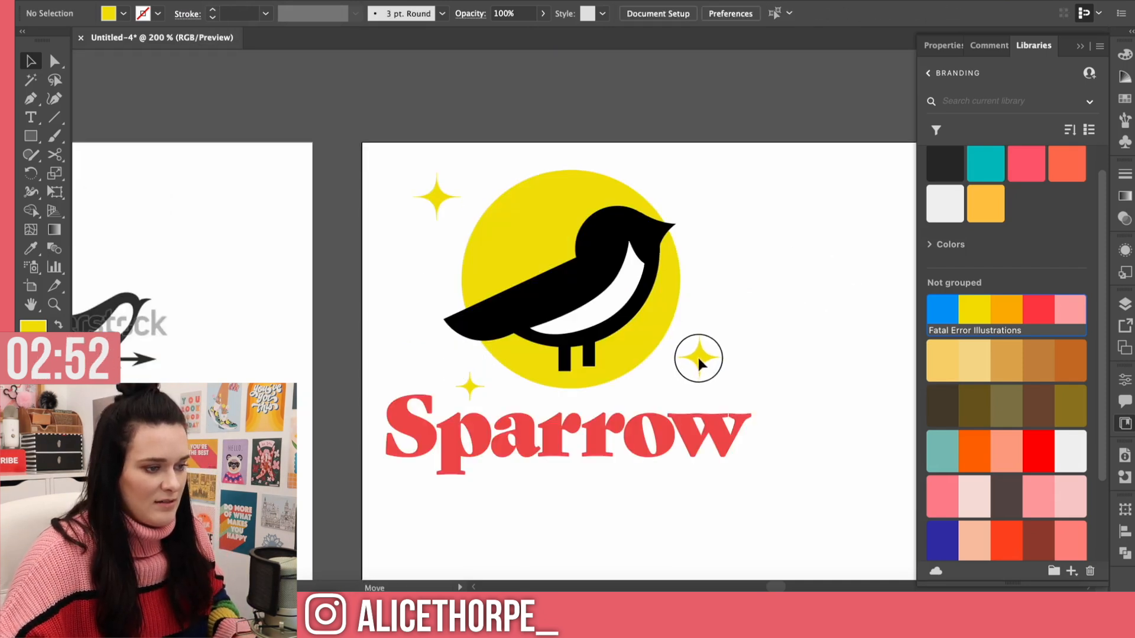
pyautogui.click(698, 357)
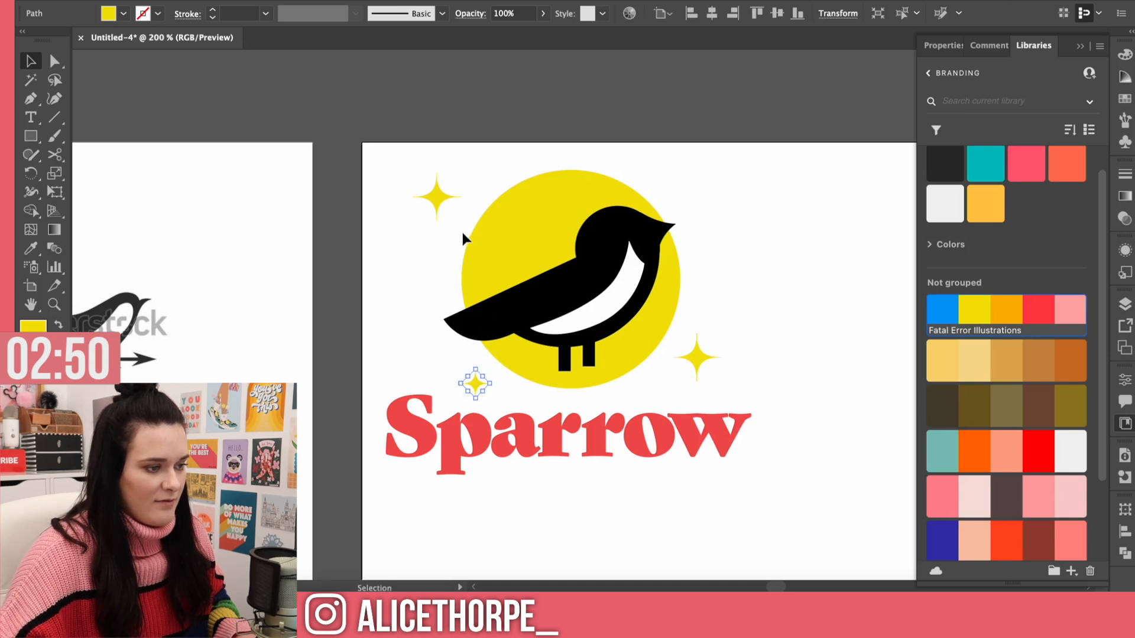
pyautogui.moveTo(447, 201); pyautogui.dragTo(456, 207)
pyautogui.click(726, 258)
# Step: Try recolouring all three stars with the bird's black using the Eyedropper, and set them back to the circle's yellow
pyautogui.click(706, 353)
pyautogui.keyDown('shift'); pyautogui.click(472, 385); pyautogui.keyUp('shift')
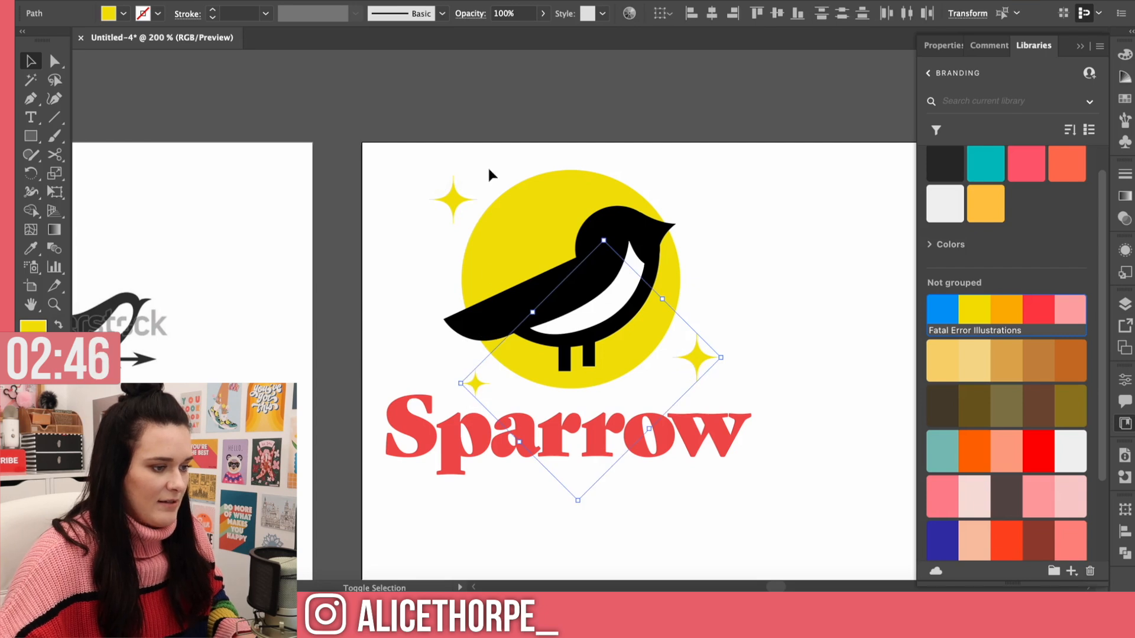
pyautogui.keyDown('shift'); pyautogui.click(461, 203); pyautogui.keyUp('shift')
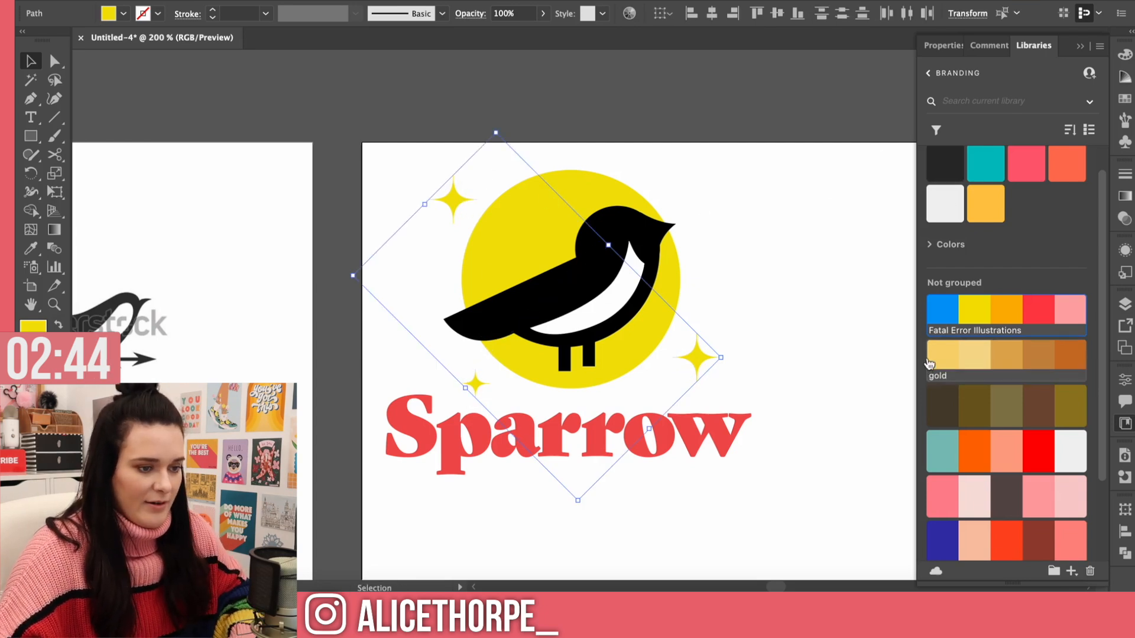
pyautogui.press('i')
pyautogui.click(589, 271)
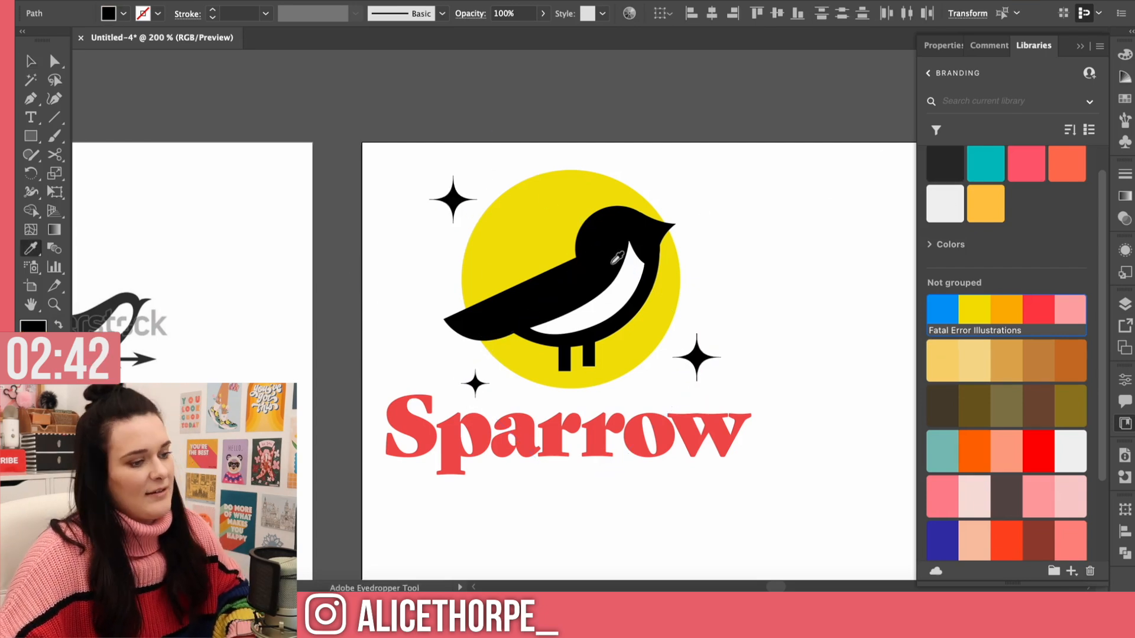
pyautogui.click(658, 290)
pyautogui.press('v')
pyautogui.click(768, 314)
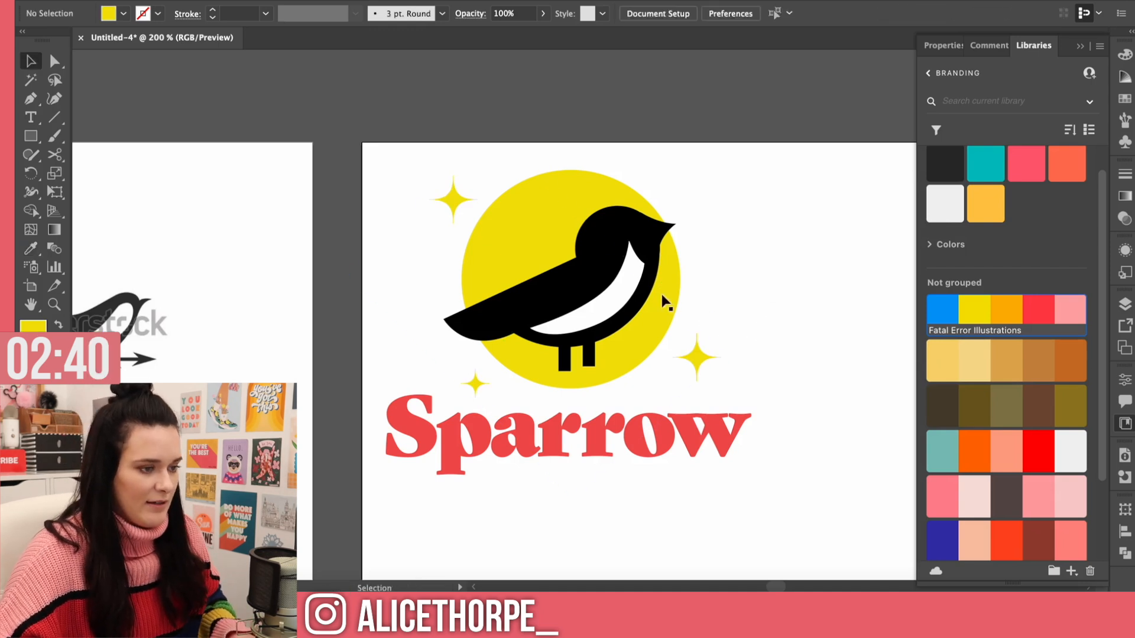
# Step: Move the whole Sparrow logo slightly inward from the artboard's upper-left corner
pyautogui.click(670, 431)
pyautogui.hotkey('ctrl', '-')
pyautogui.hotkey('ctrl', '-')
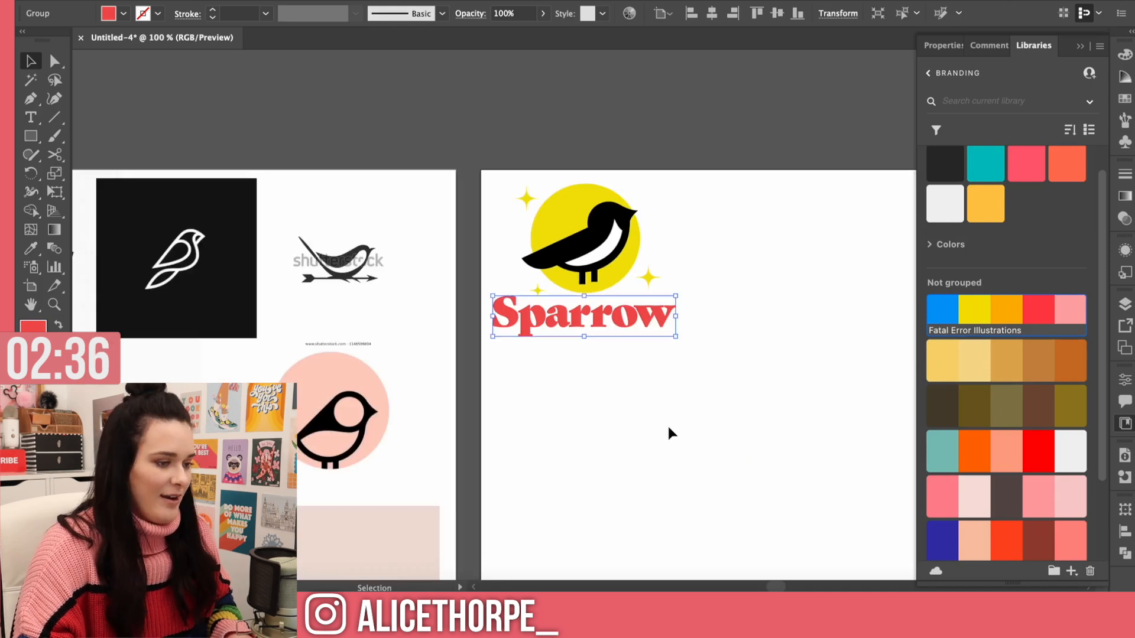
pyautogui.scroll(-1, 705, 370)
pyautogui.click(704, 370)
pyautogui.hotkey('ctrl', '-')
pyautogui.hotkey('ctrl', '-')
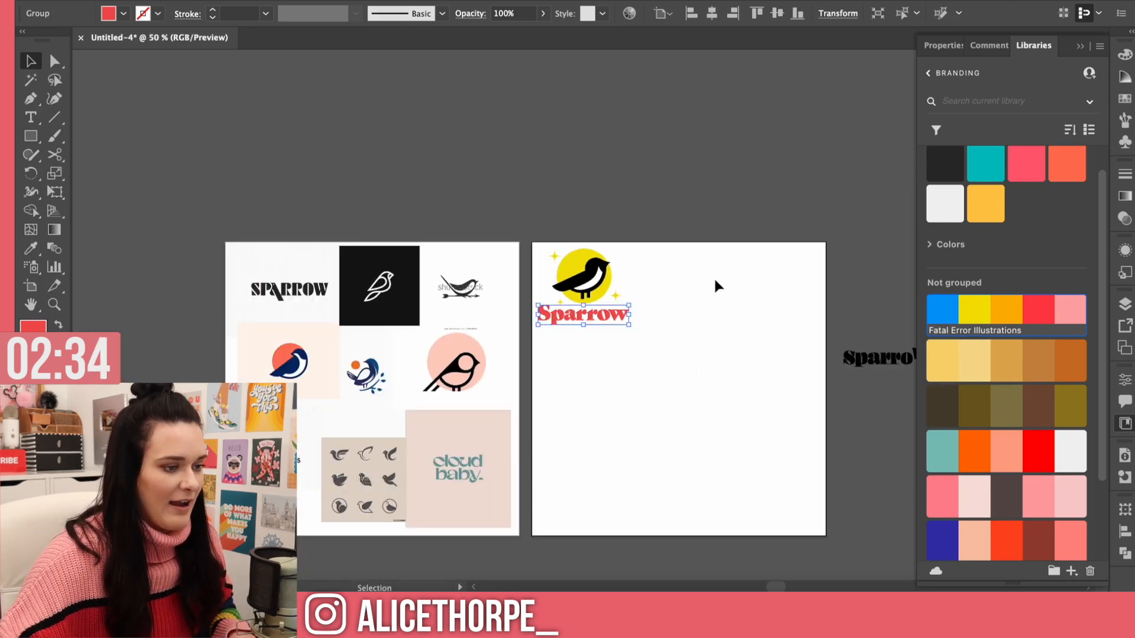
pyautogui.moveTo(522, 255); pyautogui.dragTo(588, 287)
pyautogui.click(728, 331)
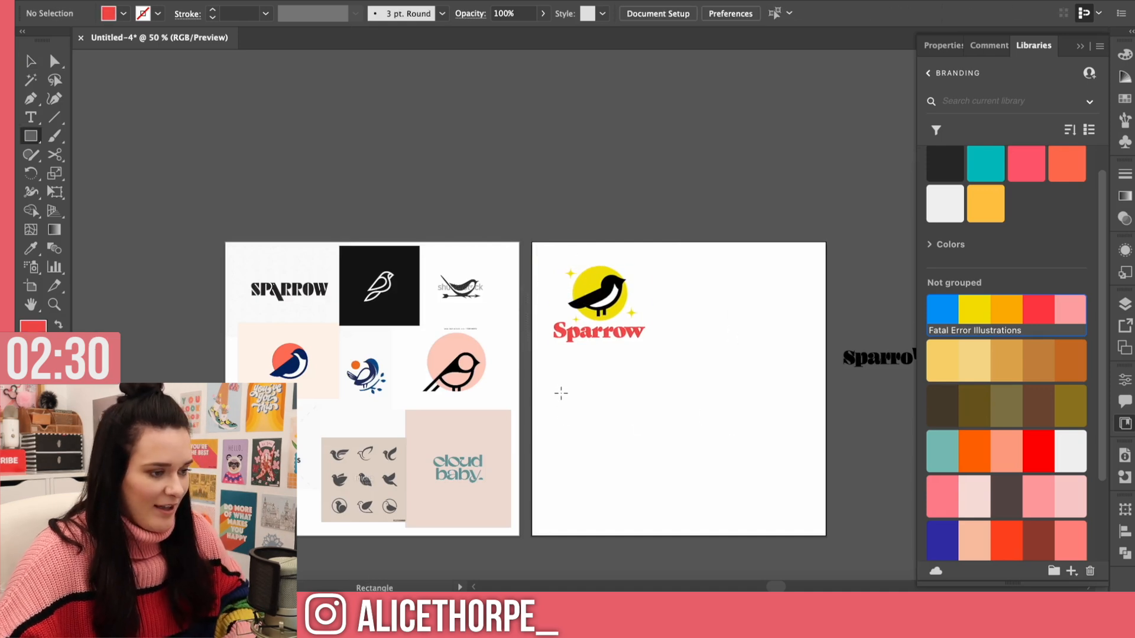
# Step: Draw a small red square and place it in the artboard's lower-left corner
pyautogui.moveTo(546, 461); pyautogui.dragTo(587, 503)
pyautogui.press('n')
pyautogui.press('m')
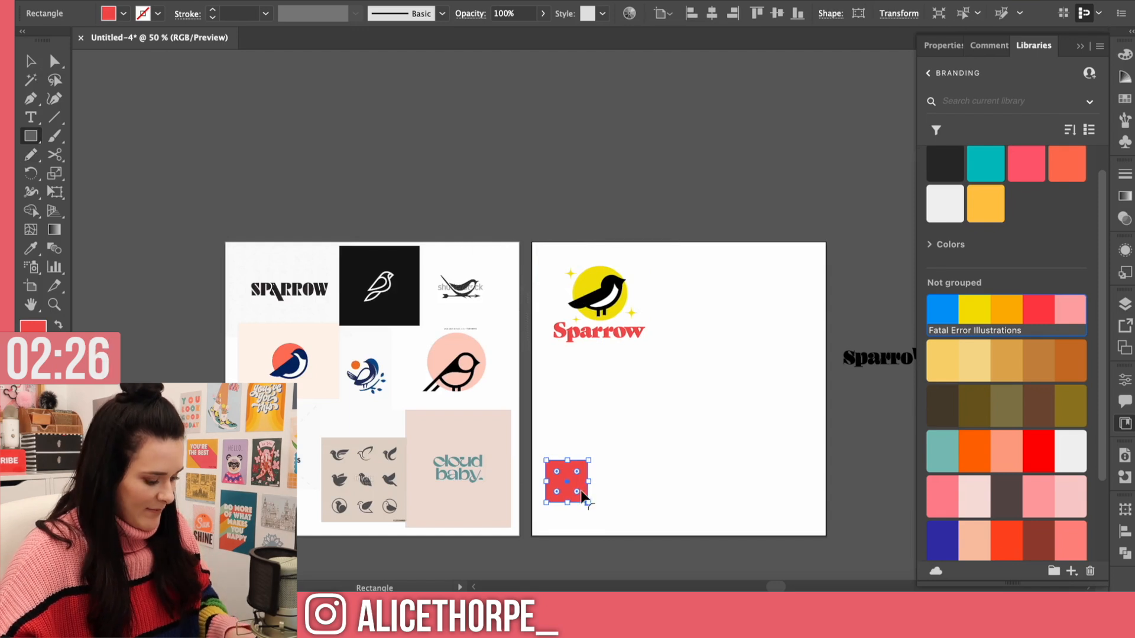
pyautogui.press('v')
pyautogui.moveTo(575, 481); pyautogui.dragTo(550, 467)
# Step: Build a row of five palette squares along the artboard's lower edge, filled blue, yellow, orange, red and pink from the Fatal Error Illustrations colours
pyautogui.click(745, 473)
pyautogui.click(660, 13)
pyautogui.click(626, 57)
pyautogui.click(582, 466)
pyautogui.click(942, 309)
pyautogui.click(614, 482)
pyautogui.click(974, 309)
pyautogui.click(663, 482)
pyautogui.click(1006, 309)
pyautogui.click(760, 482)
pyautogui.click(1069, 309)
pyautogui.moveTo(797, 450); pyautogui.dragTo(550, 502)
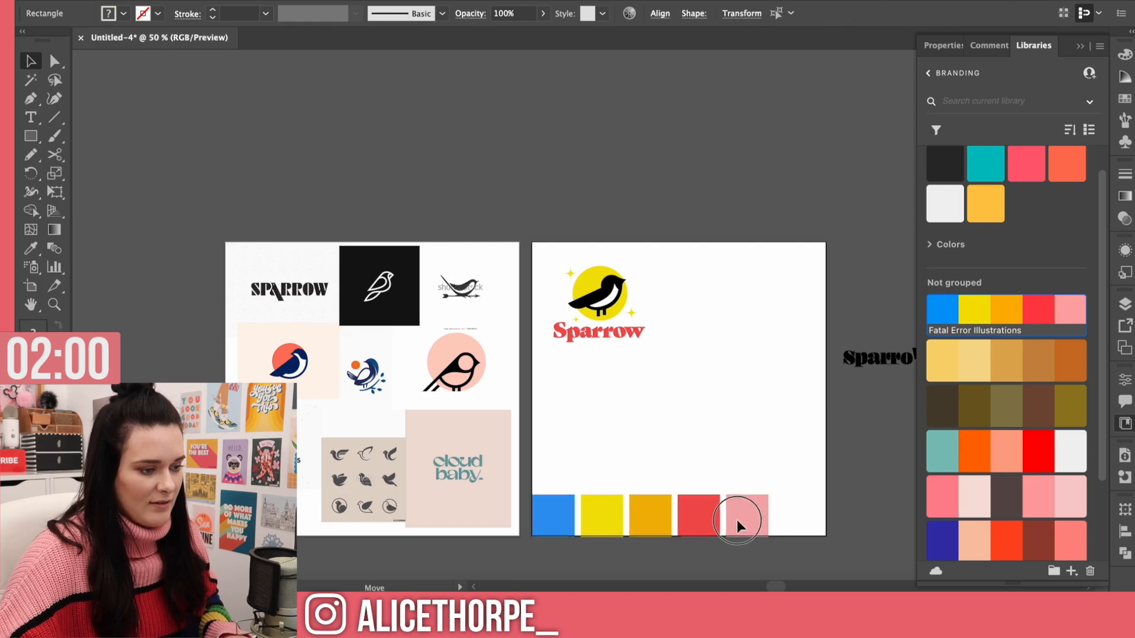
# Step: Recolour the Sparrow wordmark with the bird's black using the Eyedropper
pyautogui.click(599, 332)
pyautogui.press('i')
pyautogui.click(609, 282)
pyautogui.press('v')
pyautogui.press('super+equal')
pyautogui.press('super+equal')
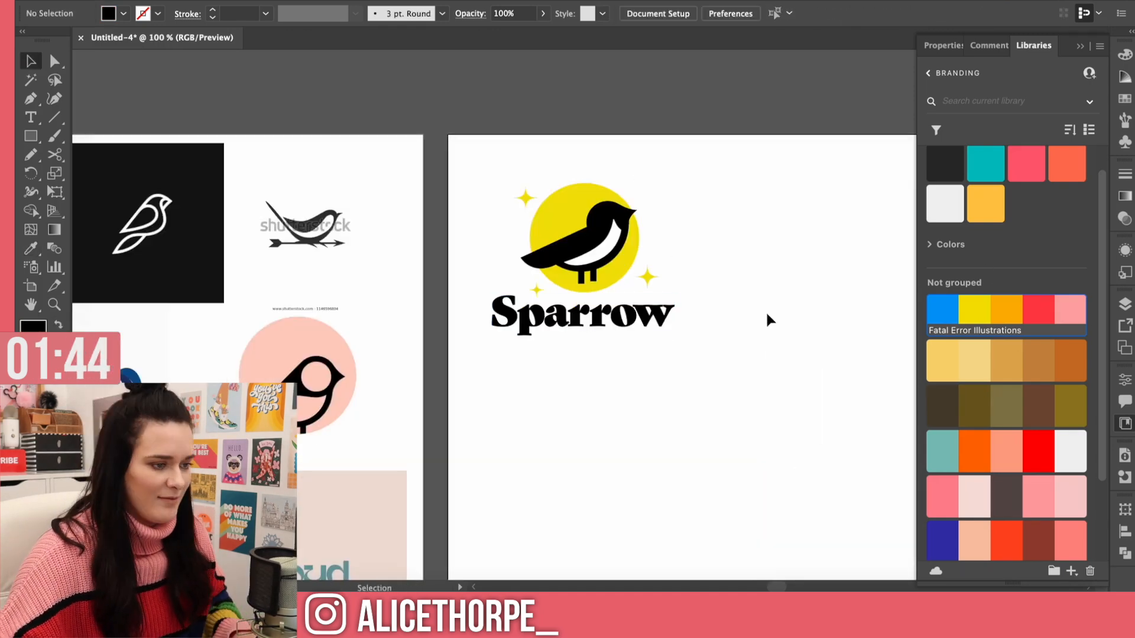
# Step: Move the complete logo a little closer to the artboard's upper-left corner
pyautogui.press('super+minus')
pyautogui.press('super+minus')
pyautogui.moveTo(645, 334); pyautogui.dragTo(532, 239)
pyautogui.moveTo(615, 291); pyautogui.dragTo(582, 267)
pyautogui.scroll(-5, 582, 267)
pyautogui.hscroll(3, 583, 267)
# Step: Duplicate the black wordmark into a vertical column of five copies beside the main logo
pyautogui.moveTo(488, 118); pyautogui.dragTo(681, 144)
pyautogui.keyDown('shift'); pyautogui.click(677, 199); pyautogui.keyUp('shift')
pyautogui.moveTo(680, 155); pyautogui.dragTo(516, 342)
pyautogui.moveTo(698, 202); pyautogui.dragTo(721, 178)
pyautogui.moveTo(720, 178); pyautogui.dragTo(721, 227)
pyautogui.moveTo(721, 227); pyautogui.dragTo(722, 323)
pyautogui.moveTo(768, 361); pyautogui.dragTo(719, 44)
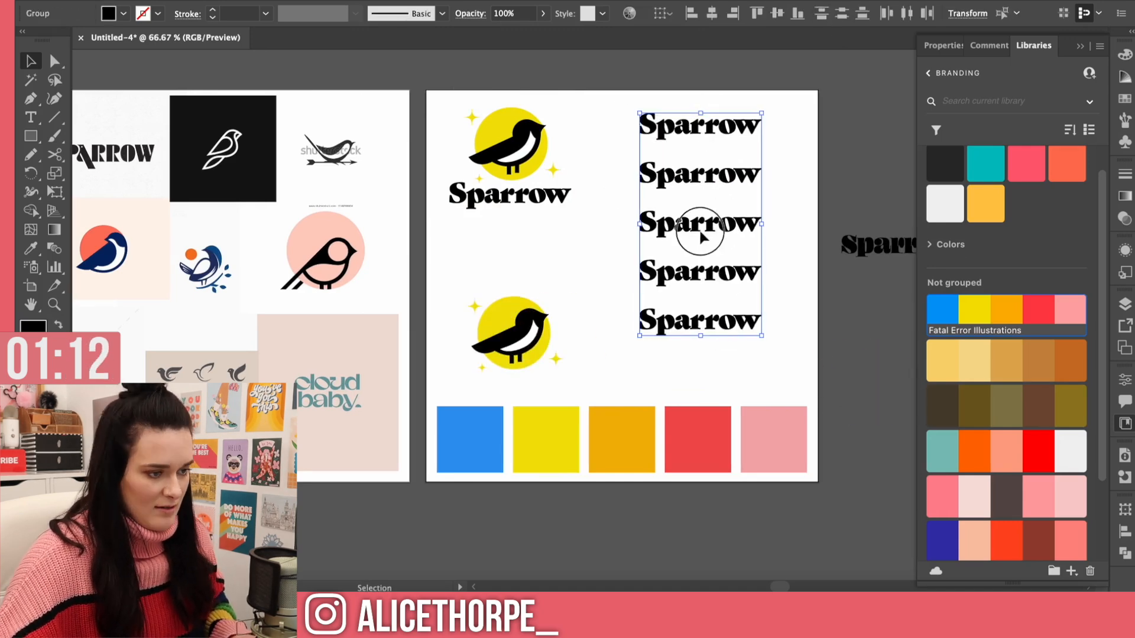
# Step: Reposition the wordmark column and recolour its first, third, fourth and fifth words blue, orange, red and pink from the palette squares
pyautogui.moveTo(701, 235); pyautogui.dragTo(717, 248)
pyautogui.press('i')
pyautogui.click(470, 438)
pyautogui.press('super+z')
pyautogui.keyDown('super'); pyautogui.click(715, 235); pyautogui.keyUp('super')
pyautogui.click(622, 438)
pyautogui.keyDown('super'); pyautogui.click(715, 283); pyautogui.keyUp('super')
pyautogui.click(697, 439)
pyautogui.keyDown('super'); pyautogui.moveTo(732, 336); pyautogui.dragTo(731, 330); pyautogui.keyUp('super')
pyautogui.click(774, 439)
# Step: Shift the main logo to the right and place the separate bird emblem centred beneath it
pyautogui.moveTo(591, 371); pyautogui.dragTo(453, 283)
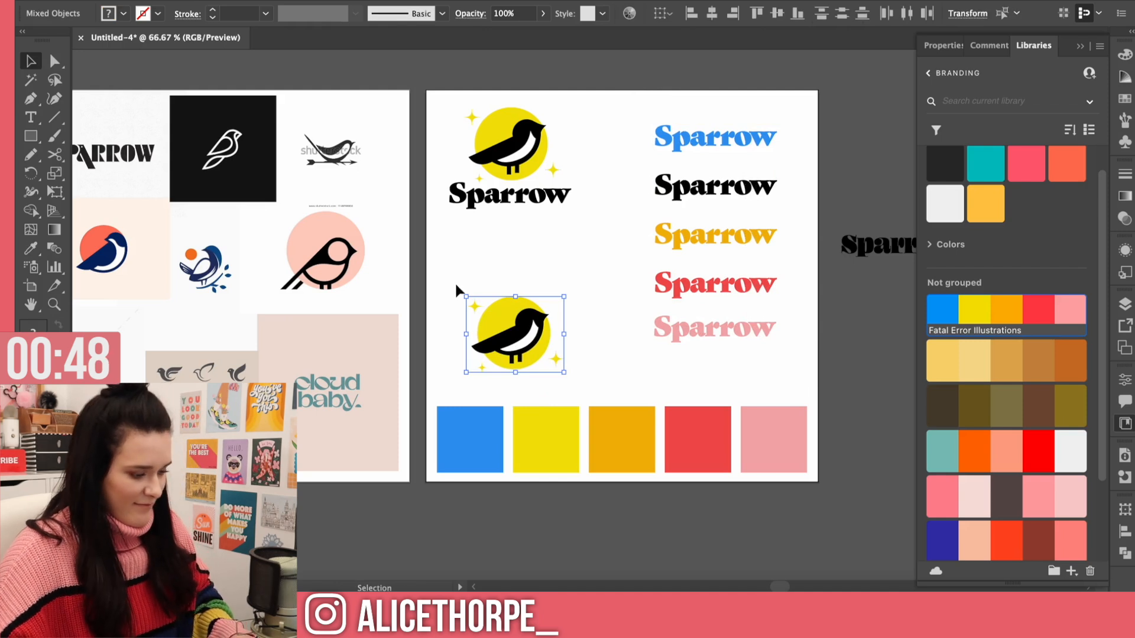
pyautogui.click(455, 288)
pyautogui.click(474, 316)
pyautogui.moveTo(519, 275); pyautogui.dragTo(510, 289)
pyautogui.click(506, 138)
pyautogui.moveTo(449, 92); pyautogui.dragTo(577, 220)
pyautogui.moveTo(520, 160); pyautogui.dragTo(546, 163)
pyautogui.click(554, 227)
pyautogui.click(511, 281)
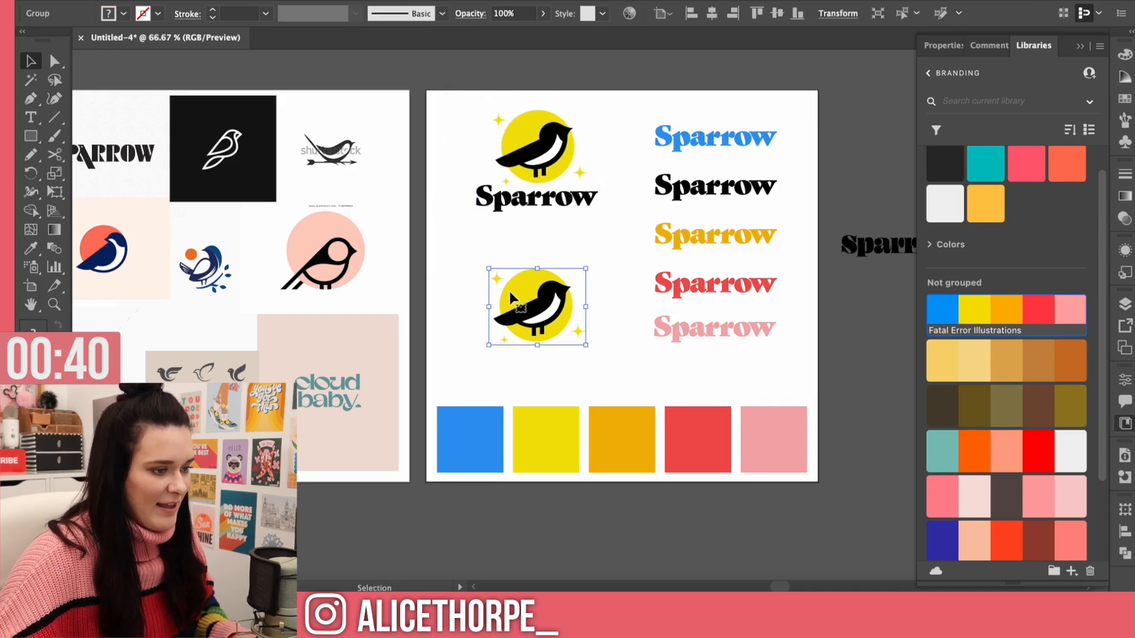
# Step: Scale down the separate bird emblem and duplicate it into a two-by-two grid of four
pyautogui.moveTo(510, 288); pyautogui.dragTo(474, 264)
pyautogui.moveTo(550, 324); pyautogui.dragTo(518, 304)
pyautogui.moveTo(472, 259); pyautogui.dragTo(568, 341)
# Step: Recolour the circle and upper star of the grid's lower-left emblem with the palette's blue
pyautogui.doubleClick(480, 341)
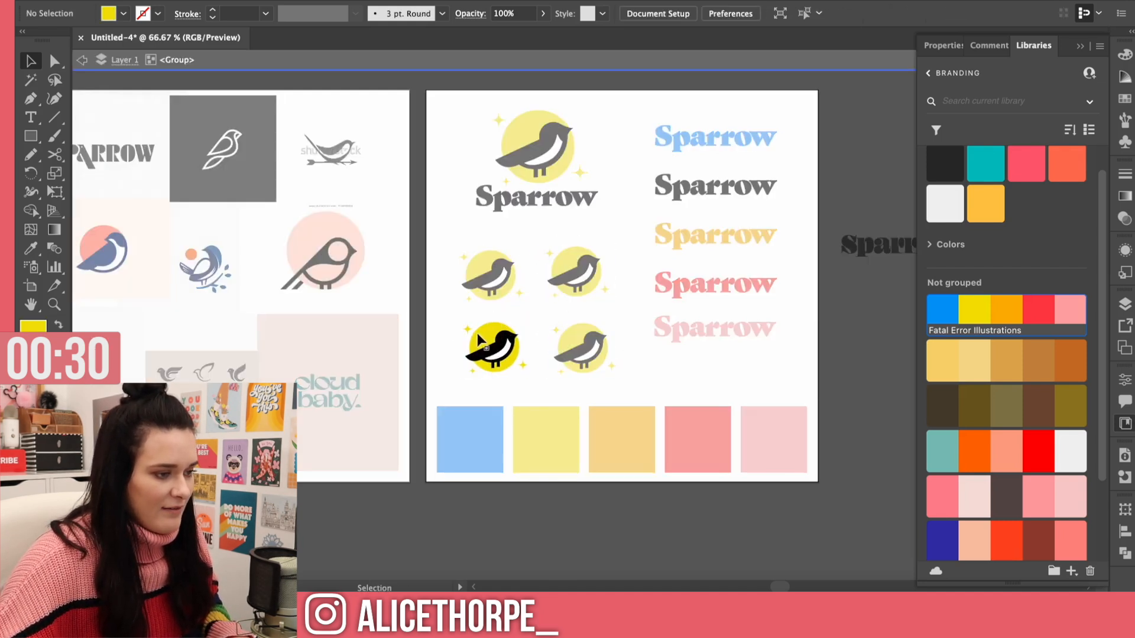
pyautogui.click(468, 329)
pyautogui.click(490, 339)
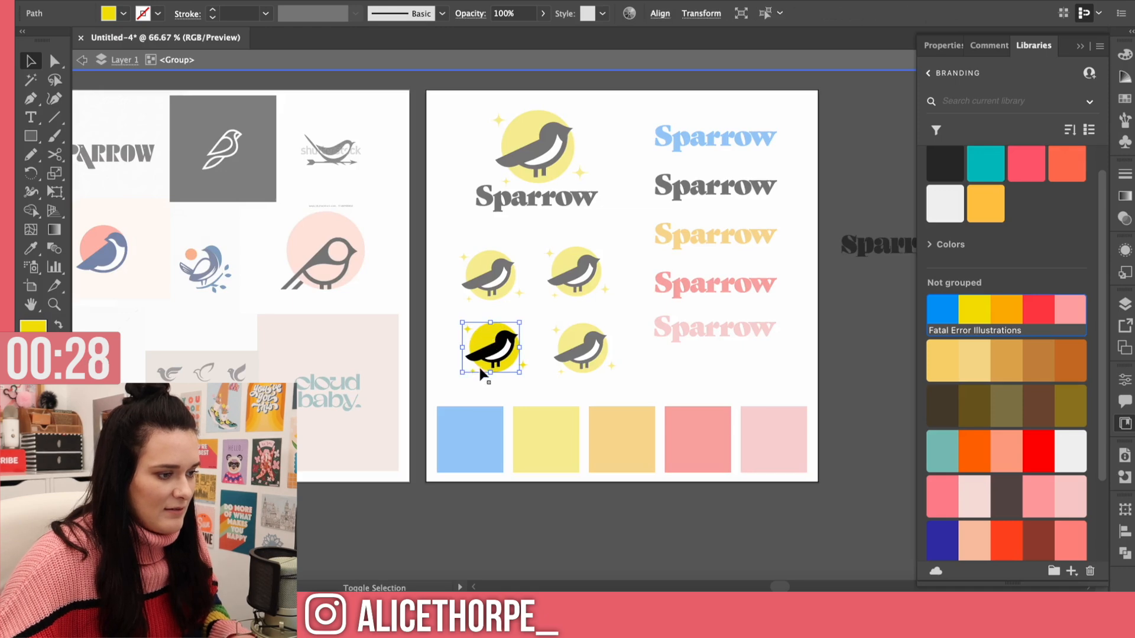
pyautogui.press('i')
pyautogui.click(473, 423)
pyautogui.hotkey('ctrl', '+')
pyautogui.hotkey('ctrl', '+')
pyautogui.hotkey('ctrl', '+')
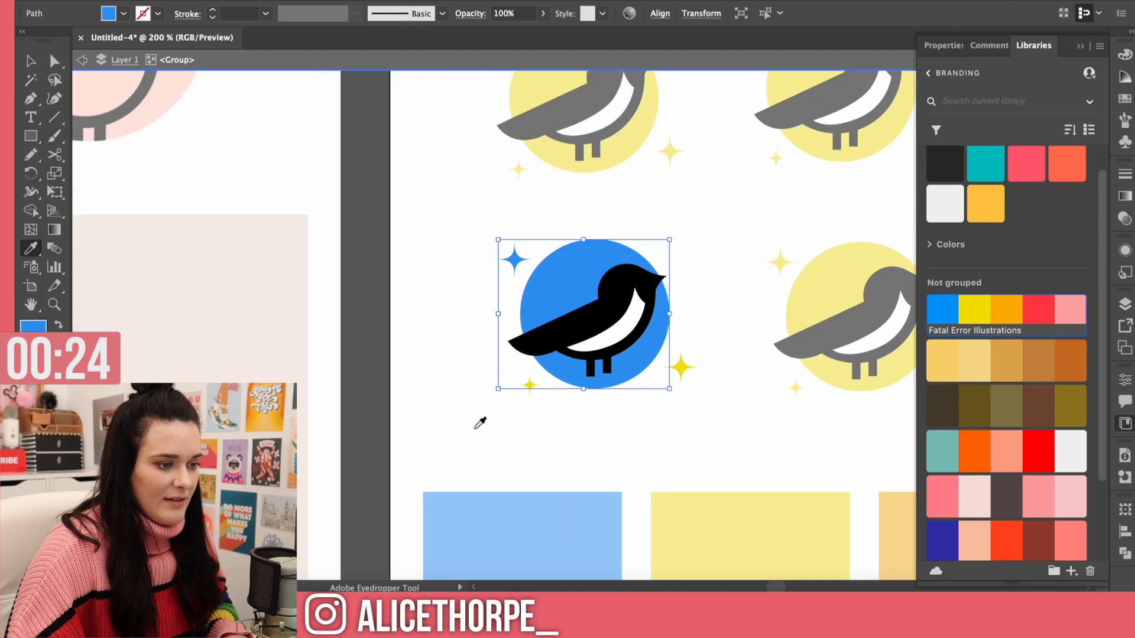
# Step: Recolour the two remaining yellow stars of the lower-left emblem with the same blue
pyautogui.press('v')
pyautogui.click(528, 386)
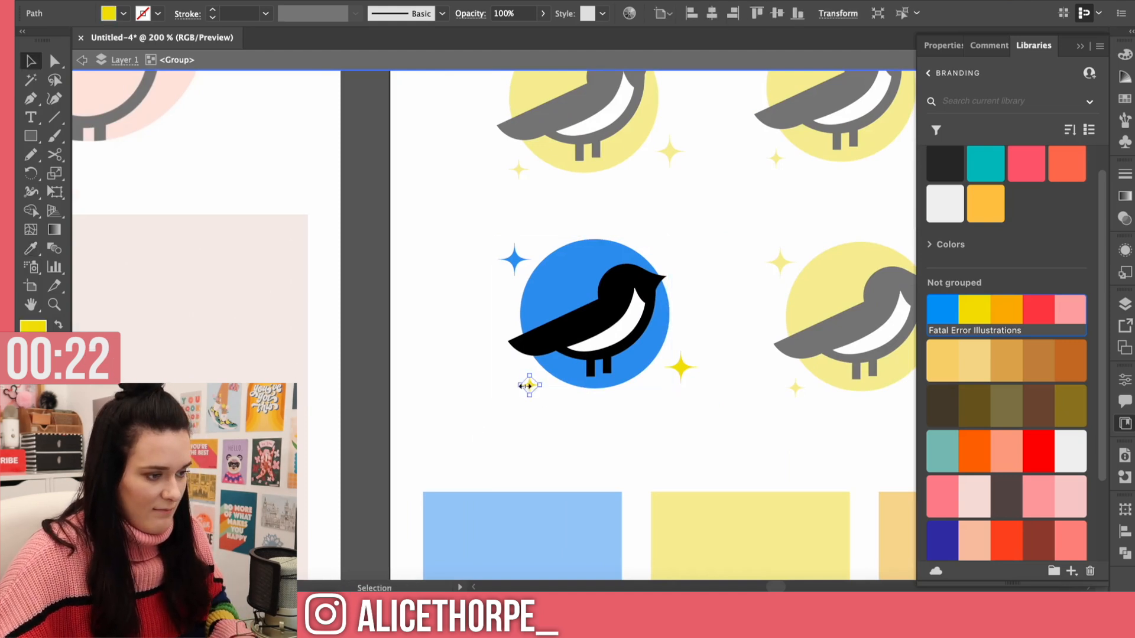
pyautogui.keyDown('shift'); pyautogui.click(682, 370); pyautogui.keyUp('shift')
pyautogui.press('i')
pyautogui.click(608, 497)
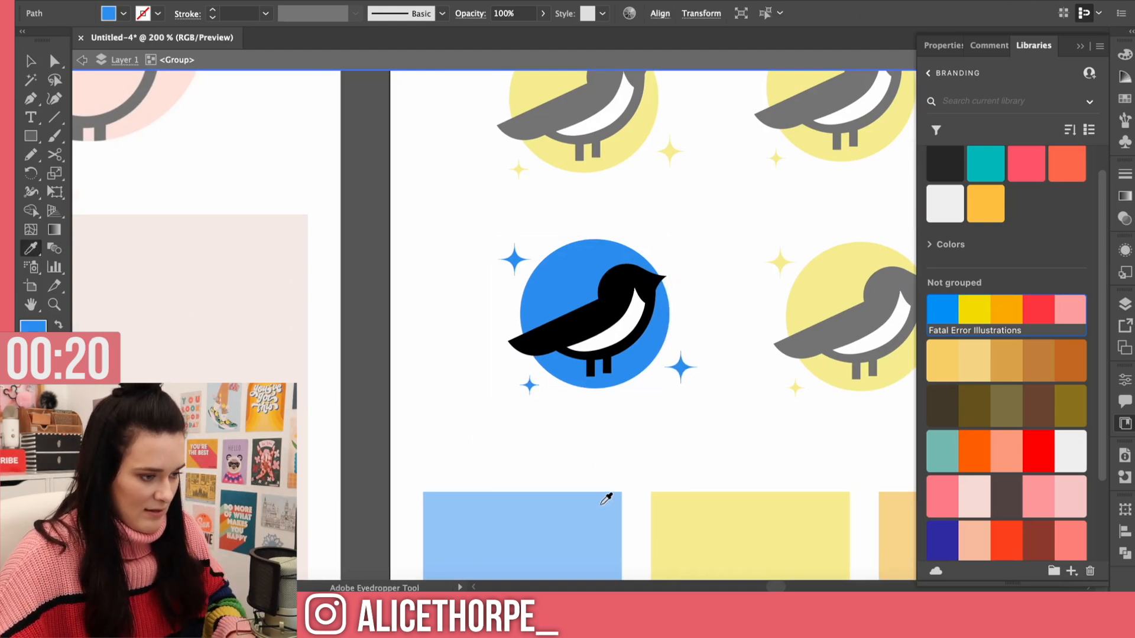
pyautogui.press('v')
# Step: Recolour the circle and three stars of the lower-right emblem with the palette's red and leave isolation mode
pyautogui.moveTo(763, 584); pyautogui.dragTo(780, 587)
pyautogui.scroll(1, 679, 424)
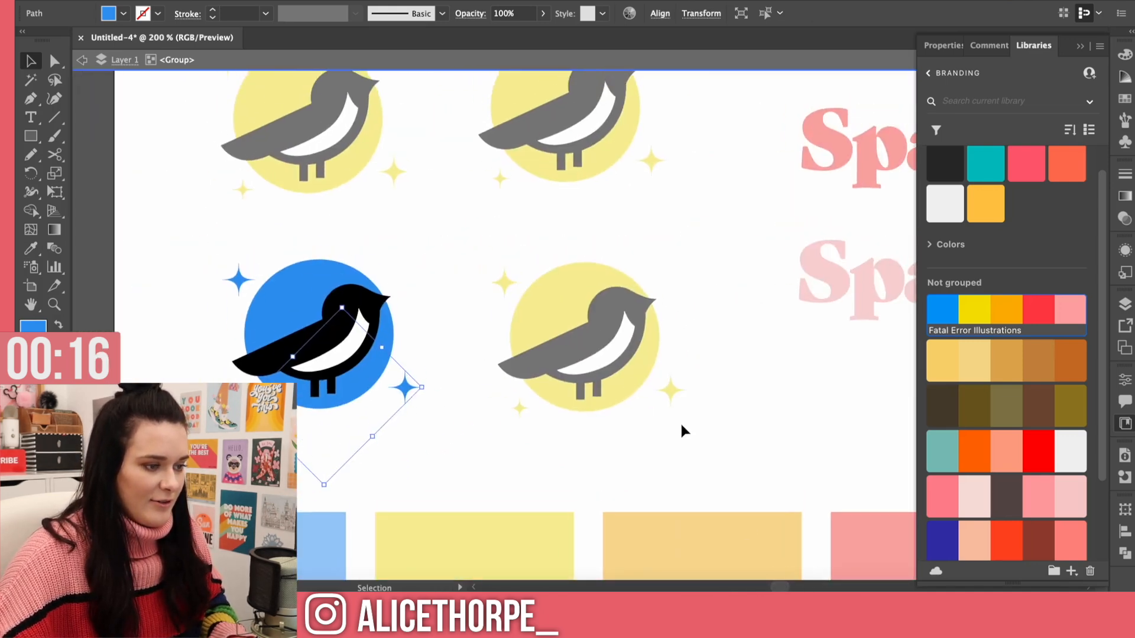
pyautogui.doubleClick(654, 396)
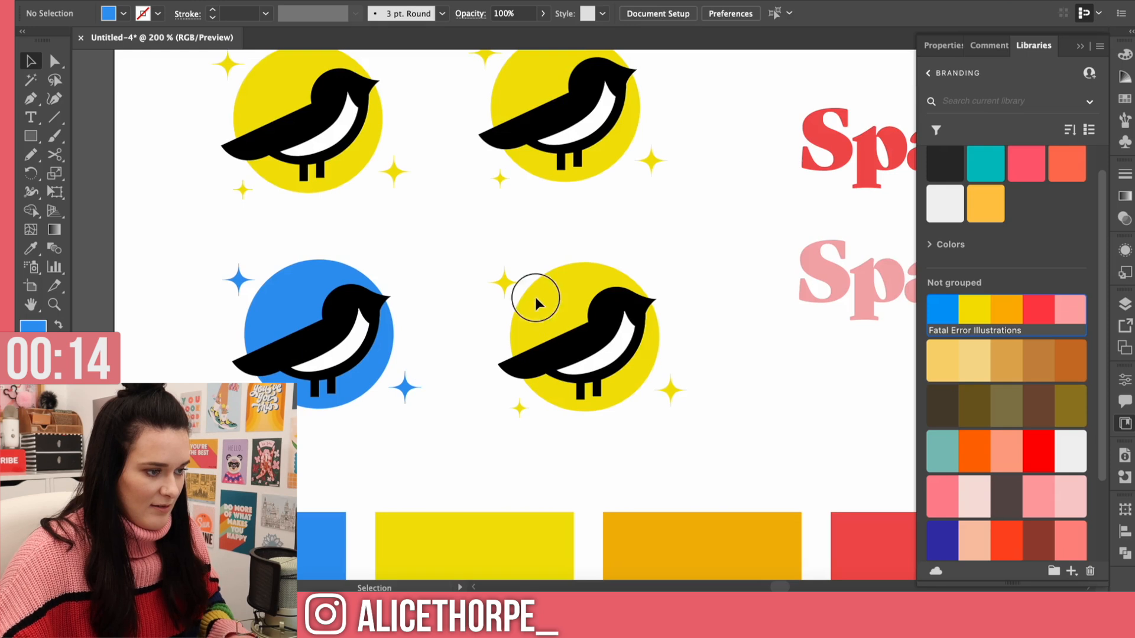
pyautogui.doubleClick(535, 303)
pyautogui.click(507, 282)
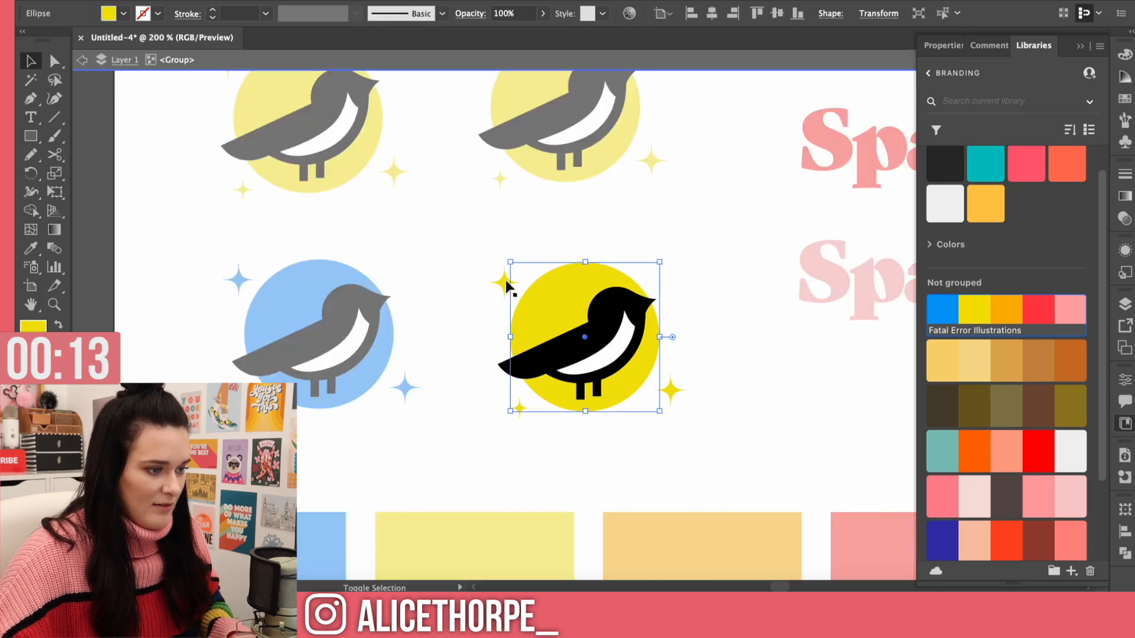
pyautogui.keyDown('shift'); pyautogui.click(518, 409); pyautogui.keyUp('shift')
pyautogui.keyDown('shift'); pyautogui.click(674, 393); pyautogui.keyUp('shift')
pyautogui.press('i')
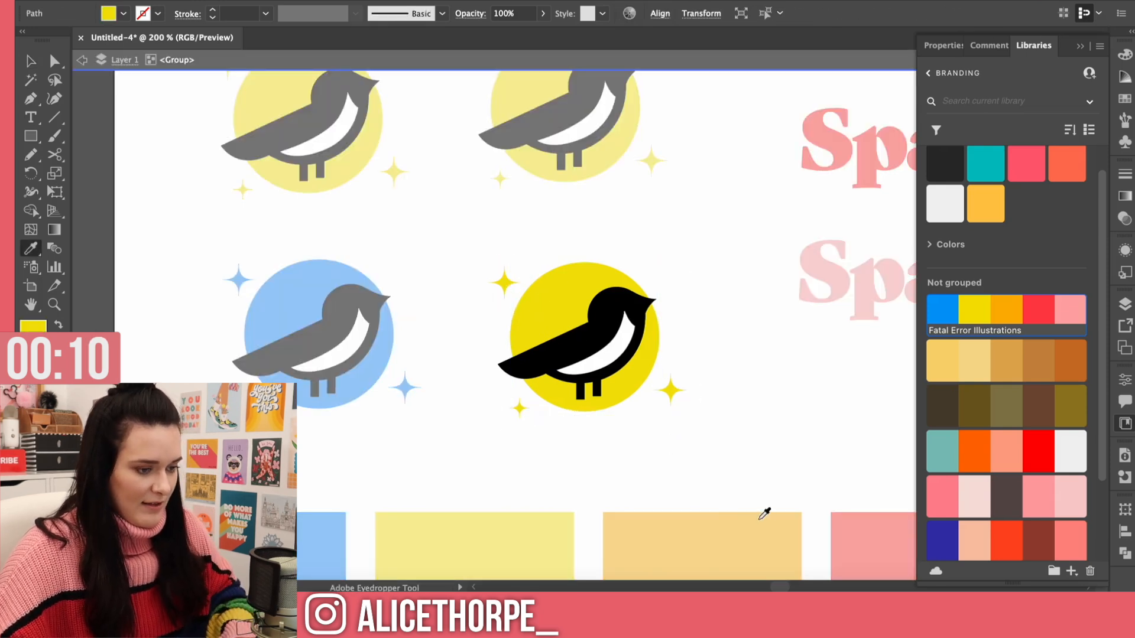
pyautogui.click(733, 530)
pyautogui.click(843, 514)
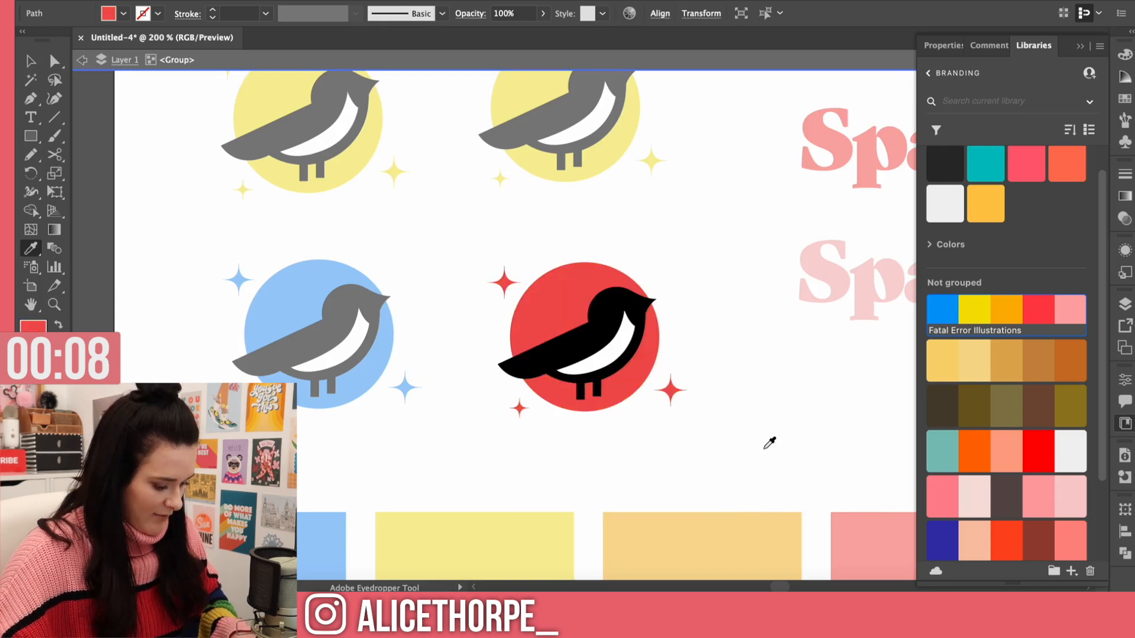
pyautogui.press('v')
pyautogui.scroll(2, 761, 429)
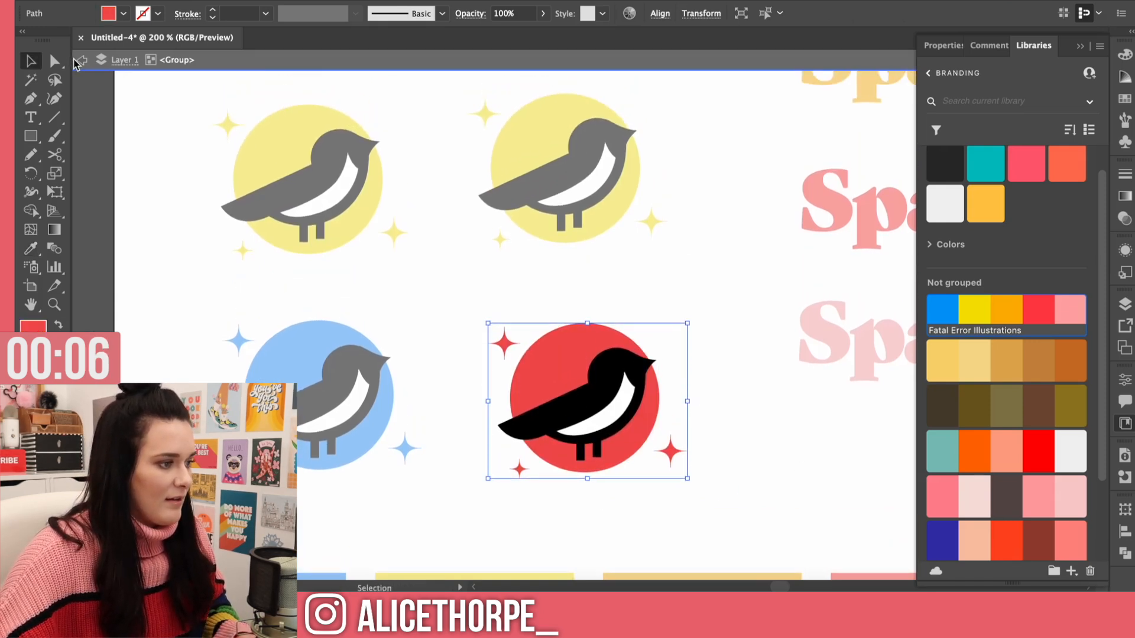
pyautogui.click(81, 60)
# Step: Recolour the circle and three stars of the upper-right emblem with the palette's pink and leave isolation mode
pyautogui.doubleClick(536, 131)
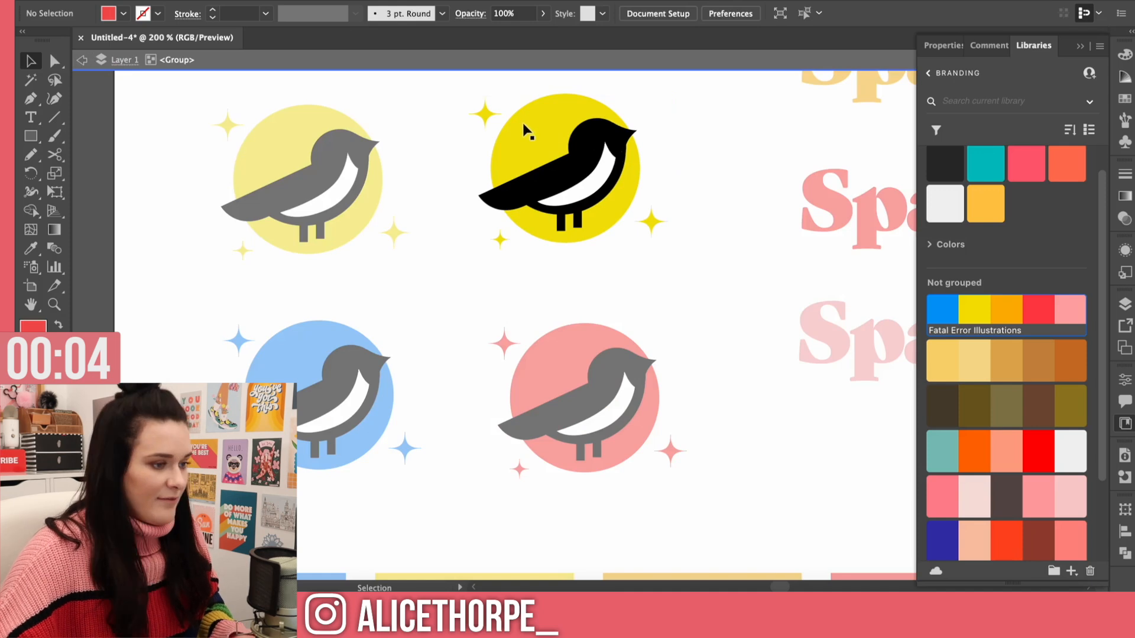
pyautogui.click(526, 129)
pyautogui.click(481, 114)
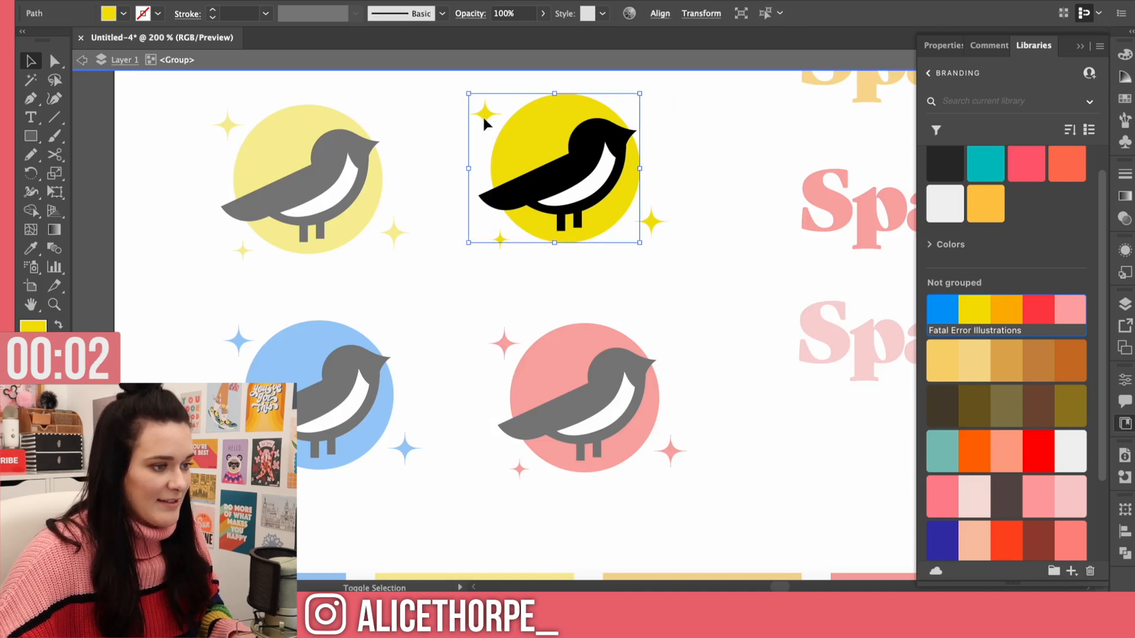
pyautogui.keyDown('shift'); pyautogui.click(504, 237); pyautogui.keyUp('shift')
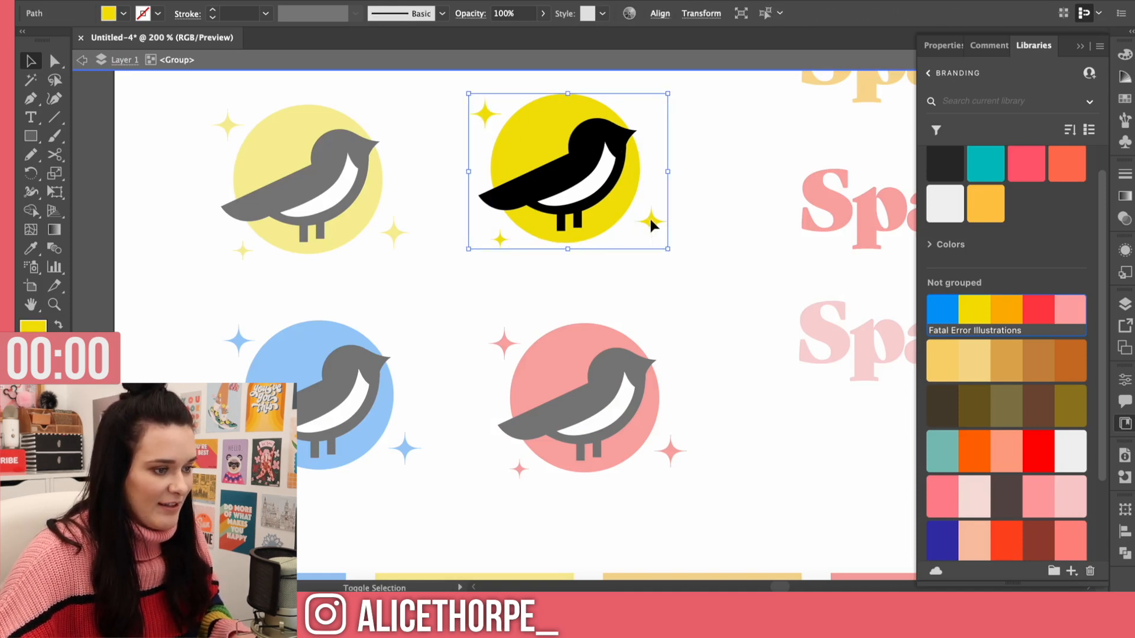
pyautogui.hotkey('ctrl', '1')
pyautogui.scroll(-3, 706, 254)
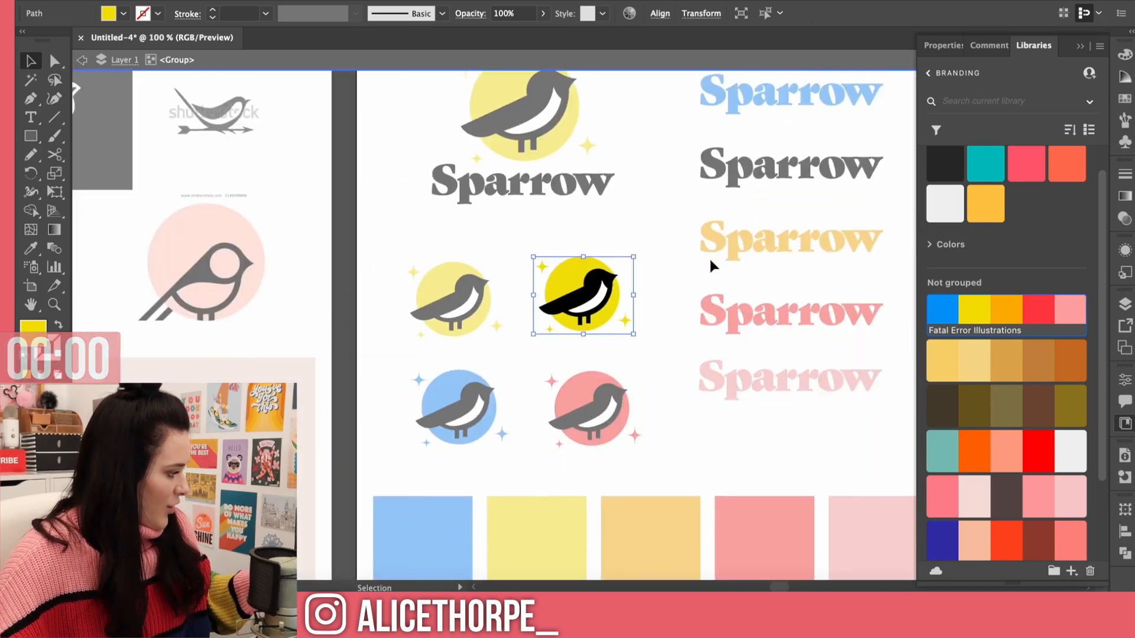
pyautogui.scroll(-4, 714, 324)
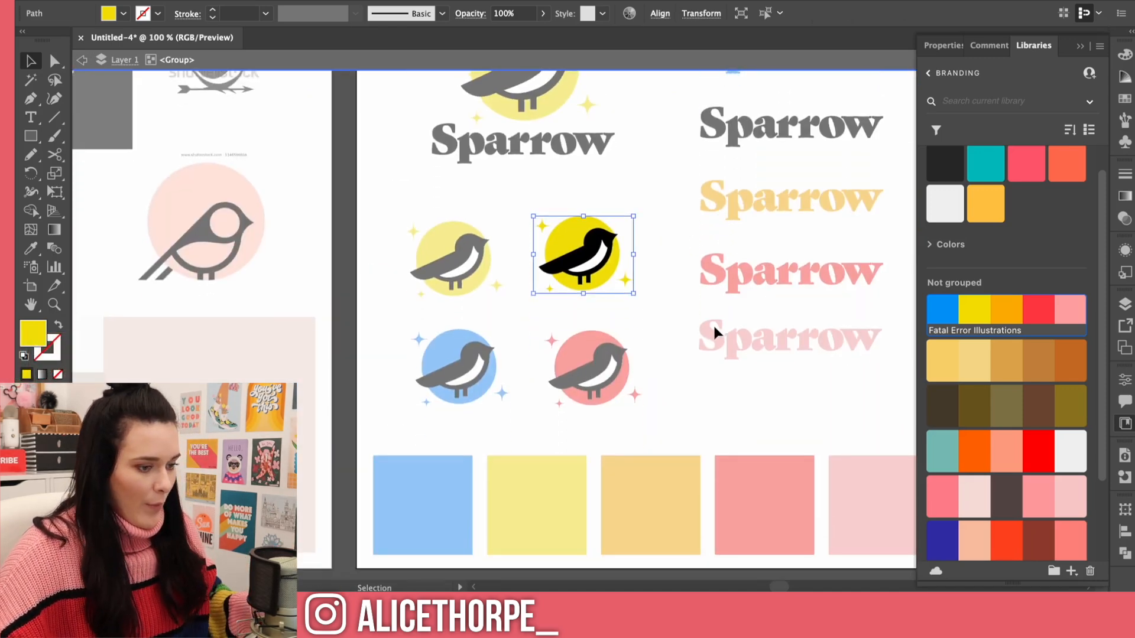
pyautogui.press('i')
pyautogui.click(864, 462)
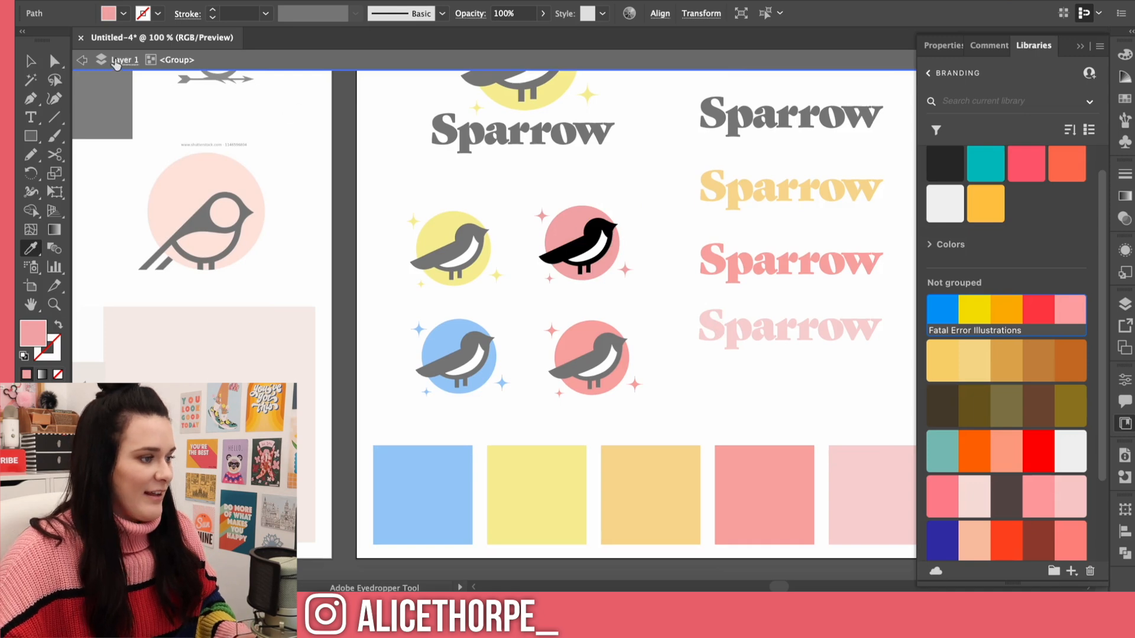
pyautogui.click(116, 64)
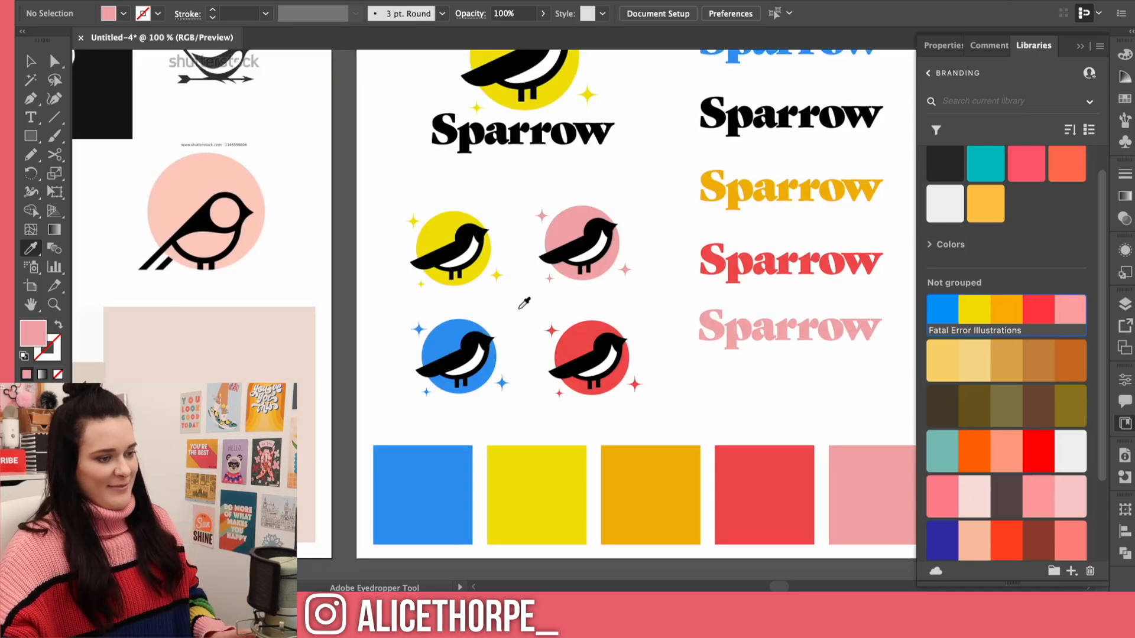
# Step: Move the column of five wordmarks slightly down on the artboard
pyautogui.hotkey('ctrl', '-')
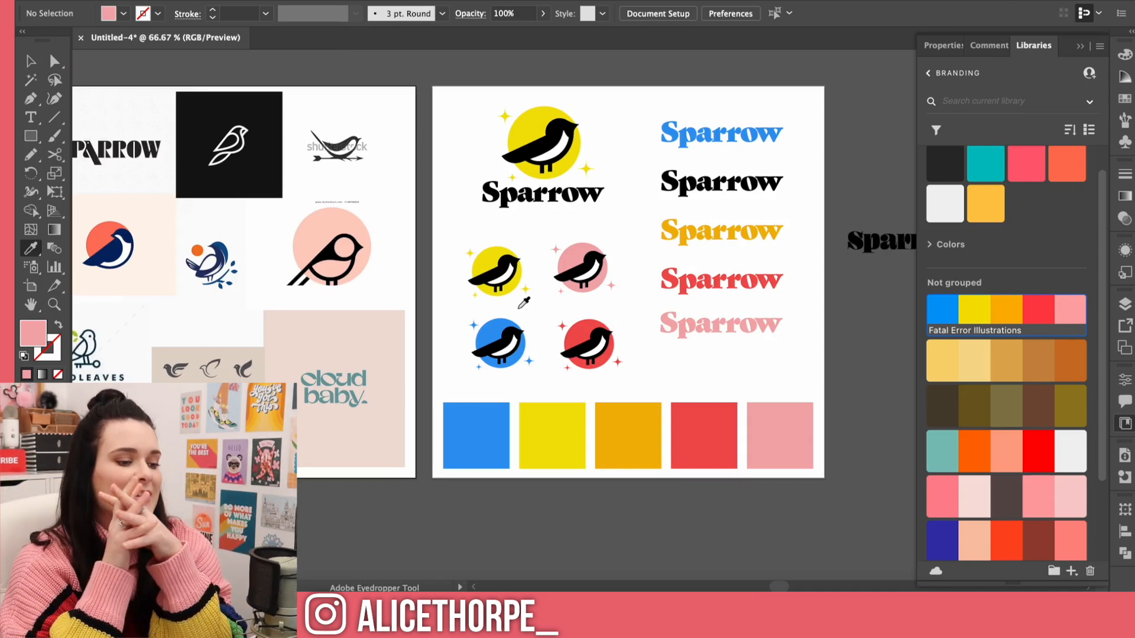
pyautogui.click(33, 59)
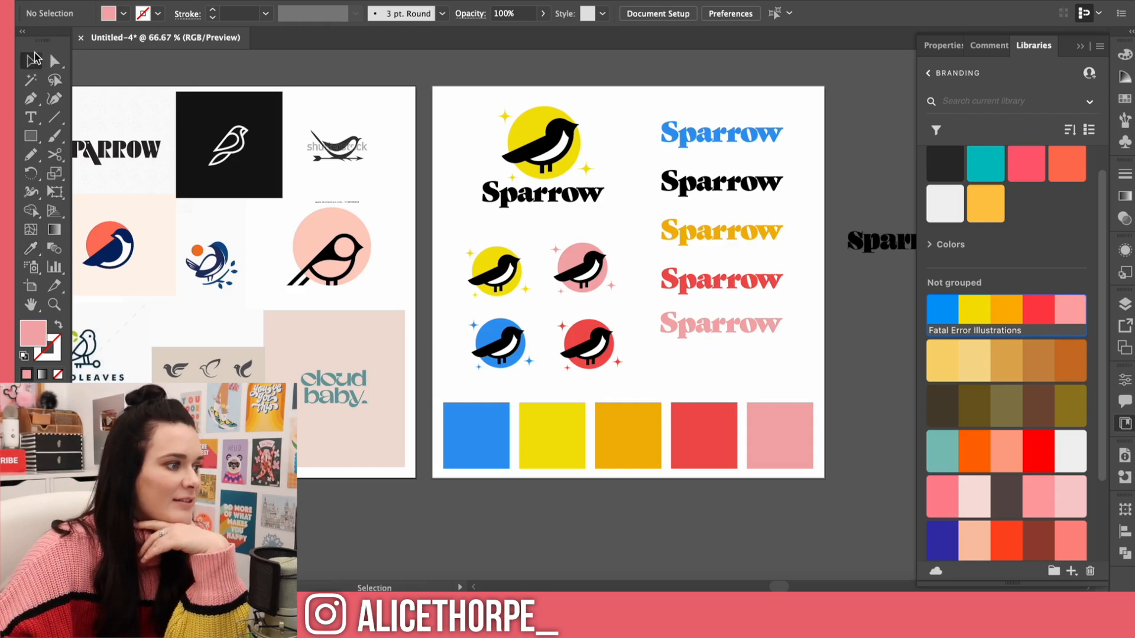
pyautogui.click(532, 128)
pyautogui.click(512, 98)
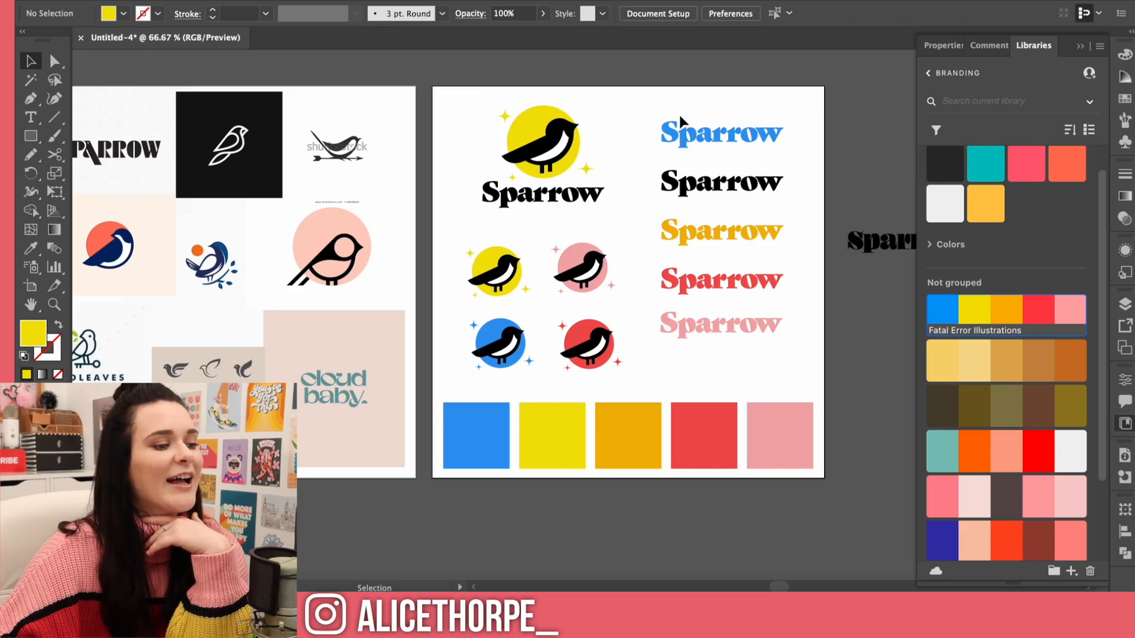
pyautogui.moveTo(675, 105); pyautogui.dragTo(788, 336)
pyautogui.moveTo(721, 264); pyautogui.dragTo(723, 274)
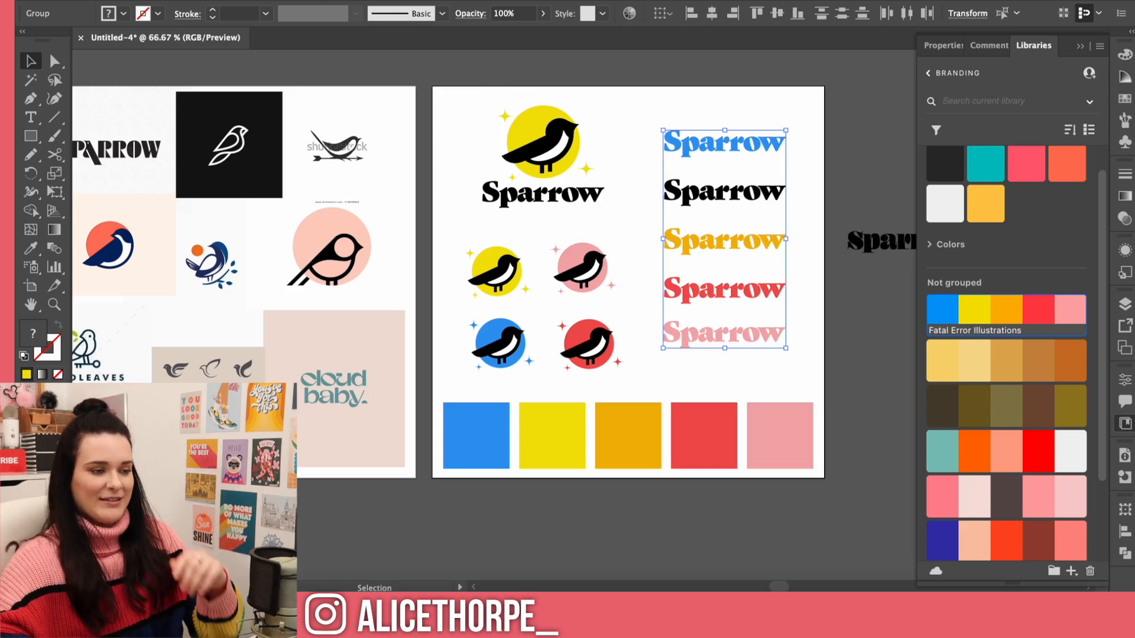
# Step: Reshape the main logo's bird by pulling its tail tip up and outward and raising the anchor where the wing's lower edge meets the body
pyautogui.click(559, 163)
pyautogui.hotkey('ctrl', '=')
pyautogui.hotkey('ctrl', '=')
pyautogui.hotkey('ctrl', '=')
pyautogui.hotkey('ctrl', '=')
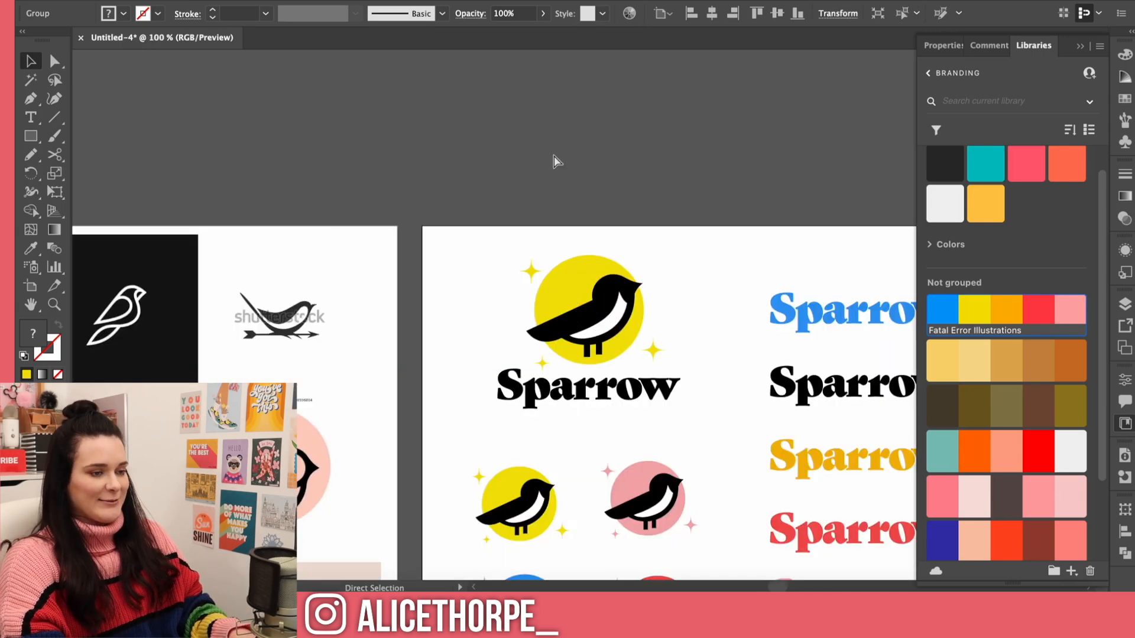
pyautogui.scroll(-1, 550, 329)
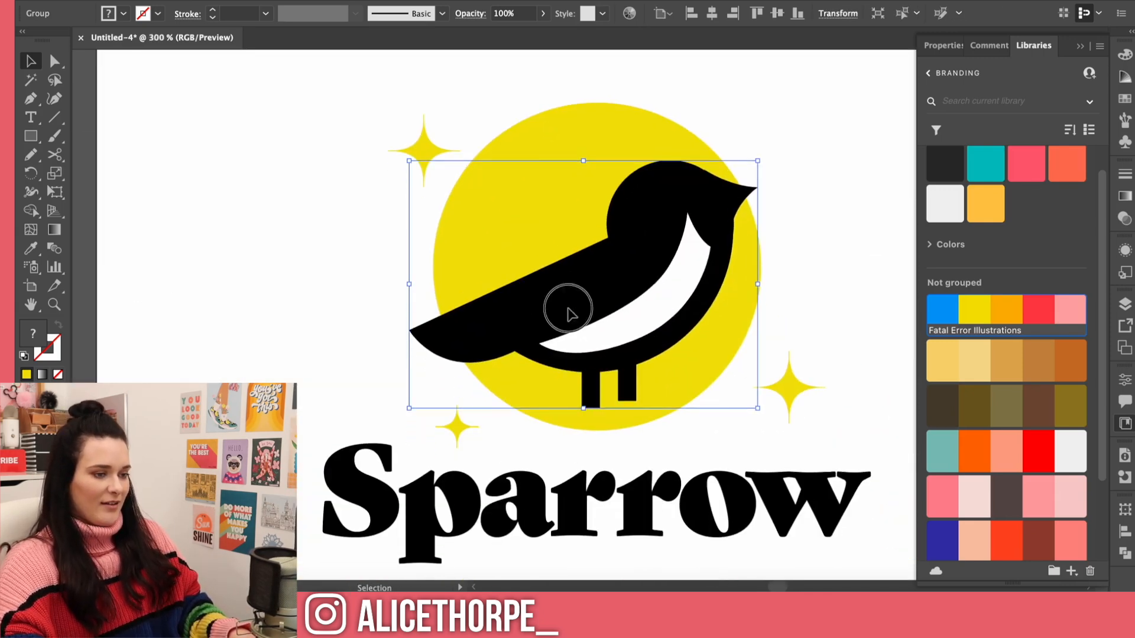
pyautogui.press('a')
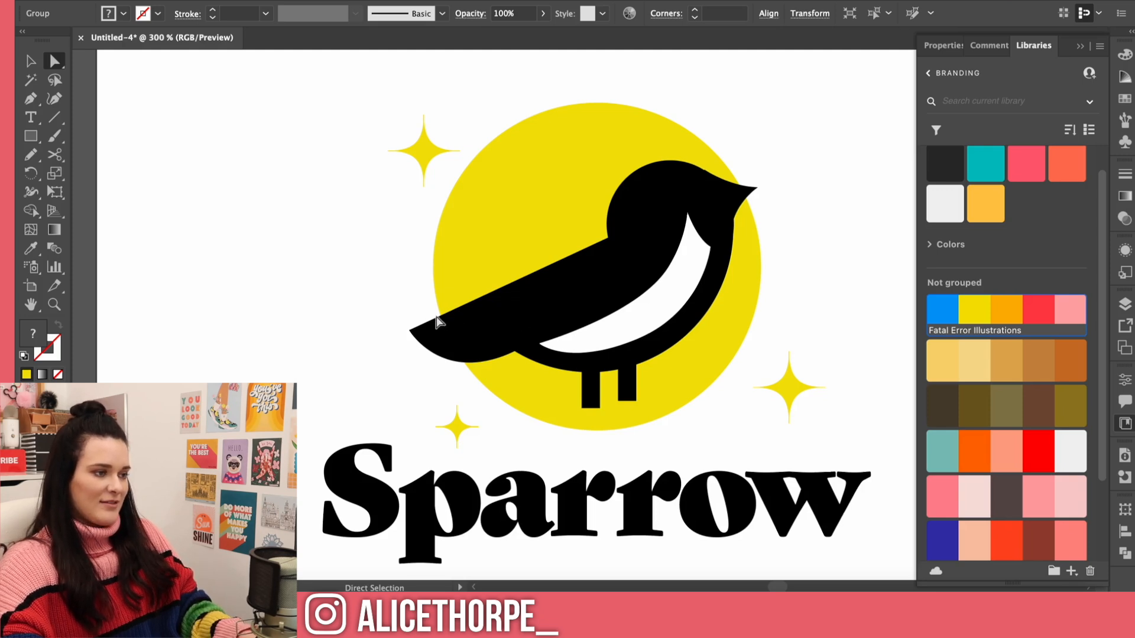
pyautogui.click(405, 324)
pyautogui.moveTo(404, 324); pyautogui.dragTo(387, 282)
pyautogui.moveTo(517, 355); pyautogui.dragTo(519, 337)
pyautogui.click(254, 261)
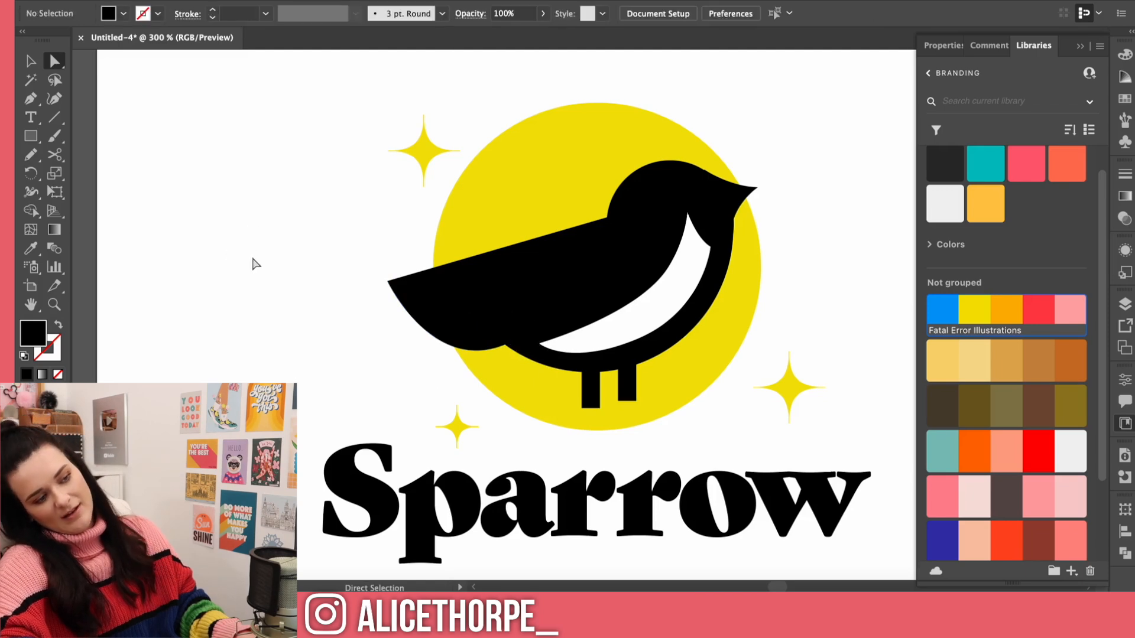
pyautogui.hotkey('ctrl', '1')
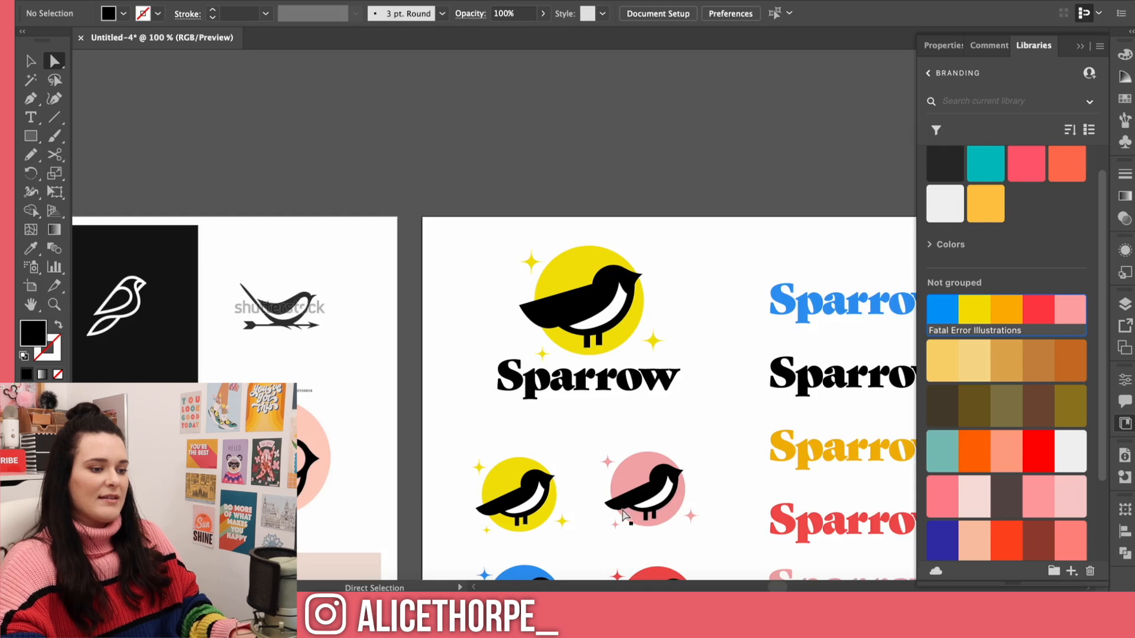
pyautogui.click(636, 499)
pyautogui.hotkey('ctrl', '=')
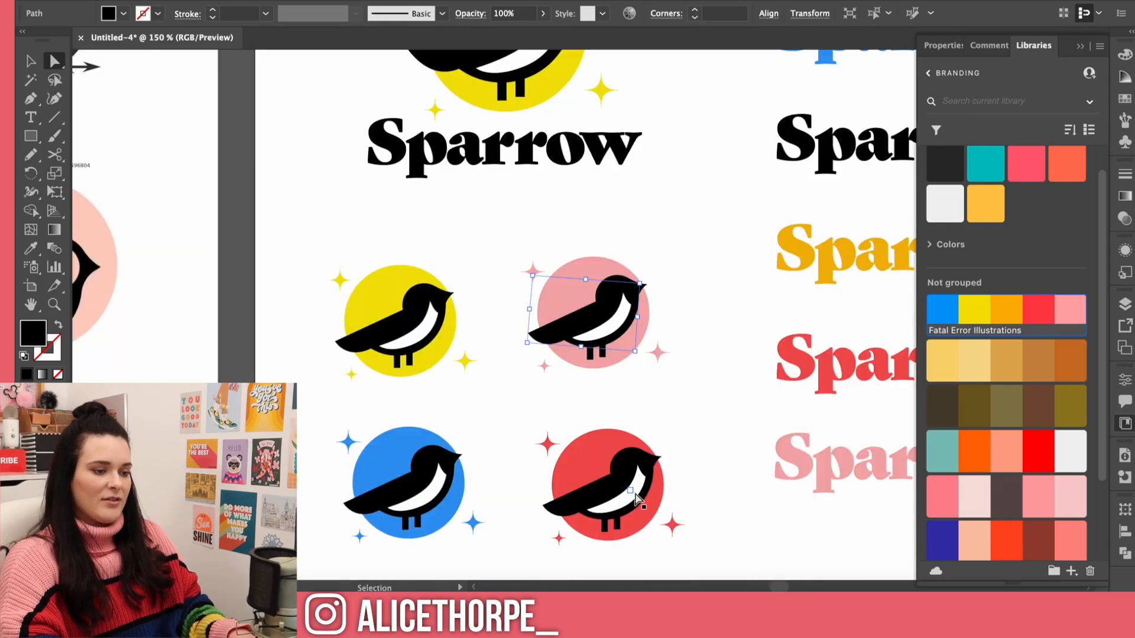
pyautogui.scroll(5, 653, 458)
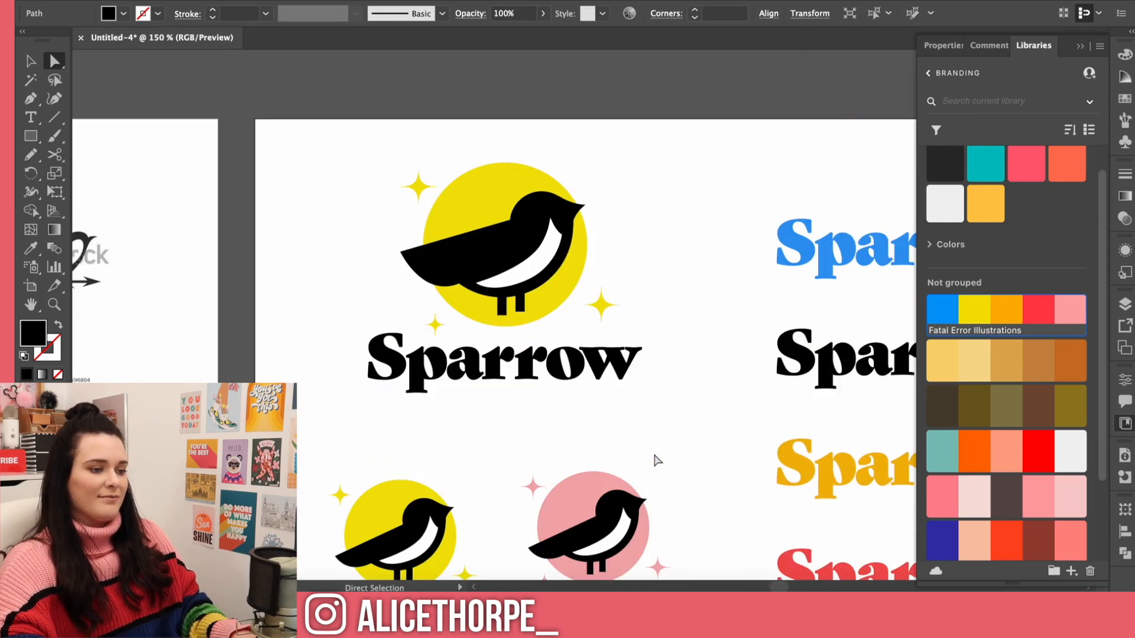
pyautogui.click(702, 424)
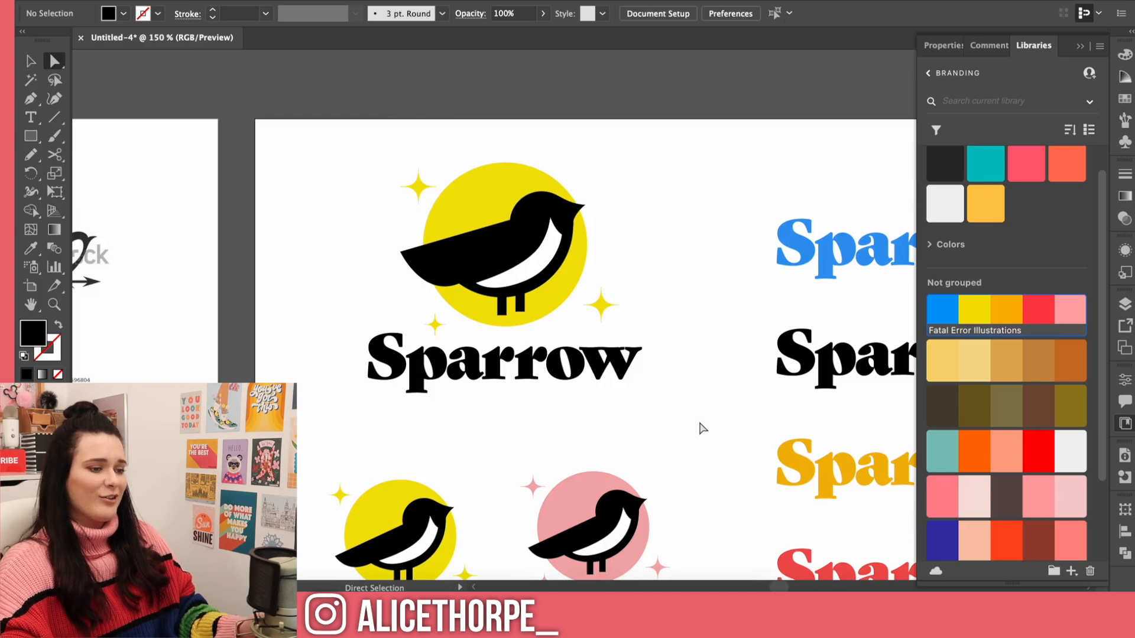